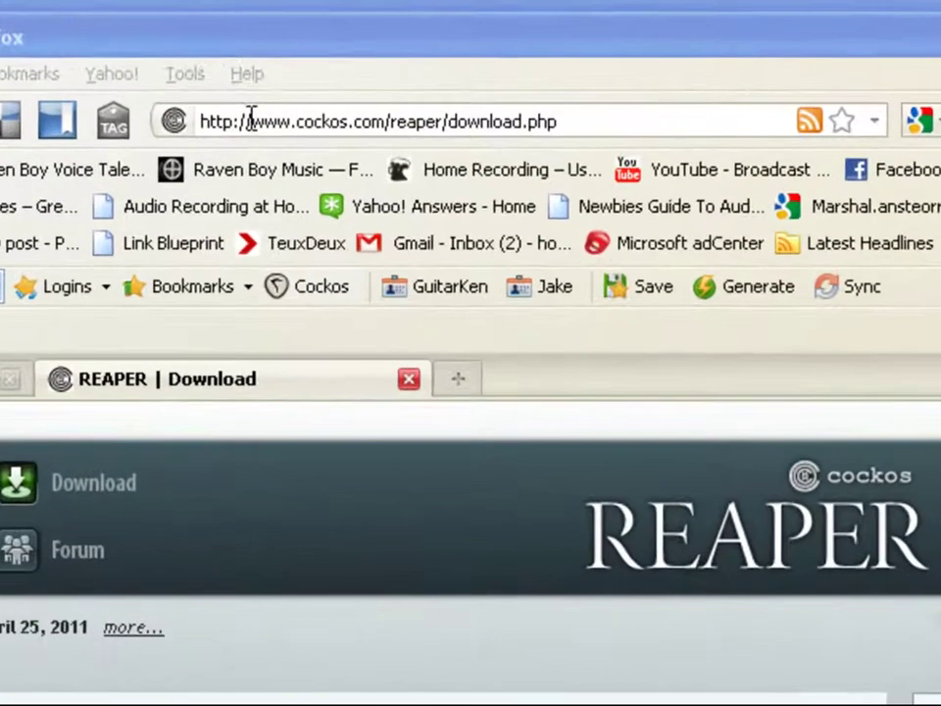
- Highlight the REAPER download page's web address, switch to REAPER and add a new empty track
drag(251, 120, 590, 119)
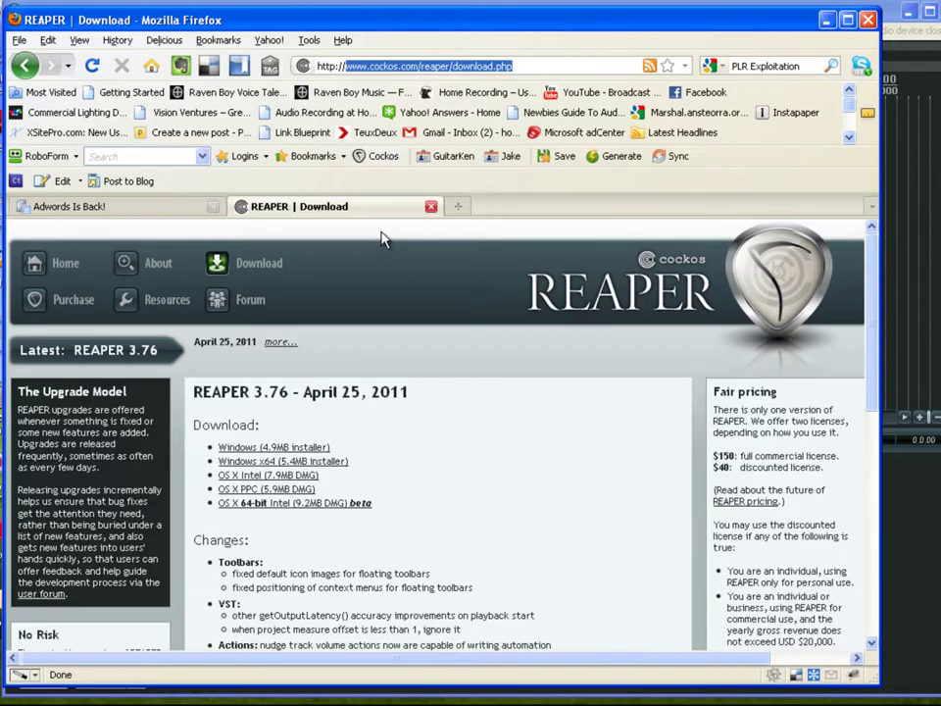
key(alt+Tab)
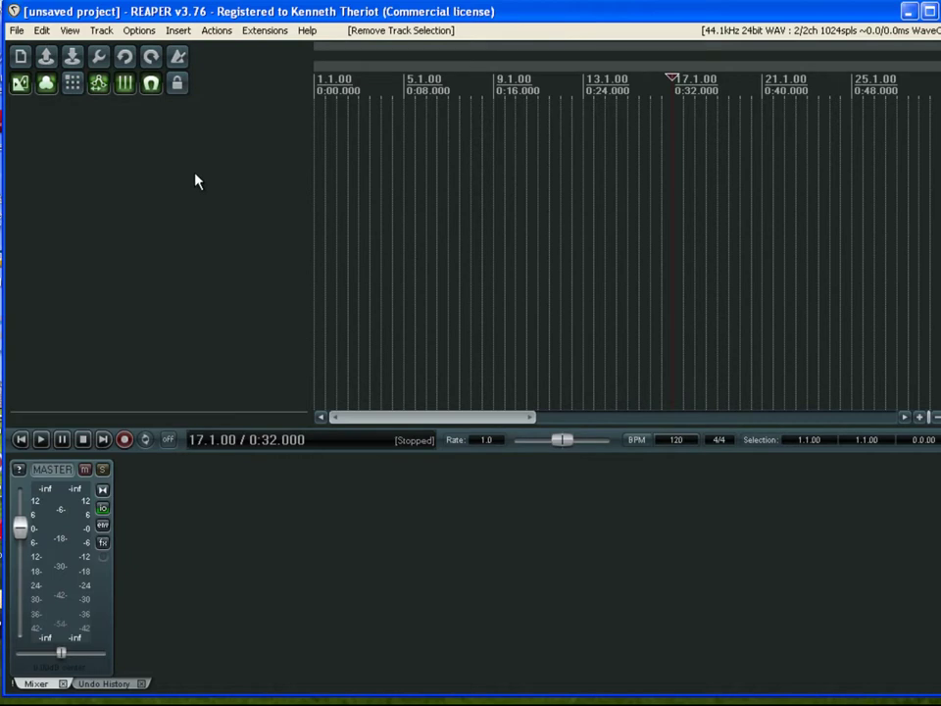
double_click(52, 125)
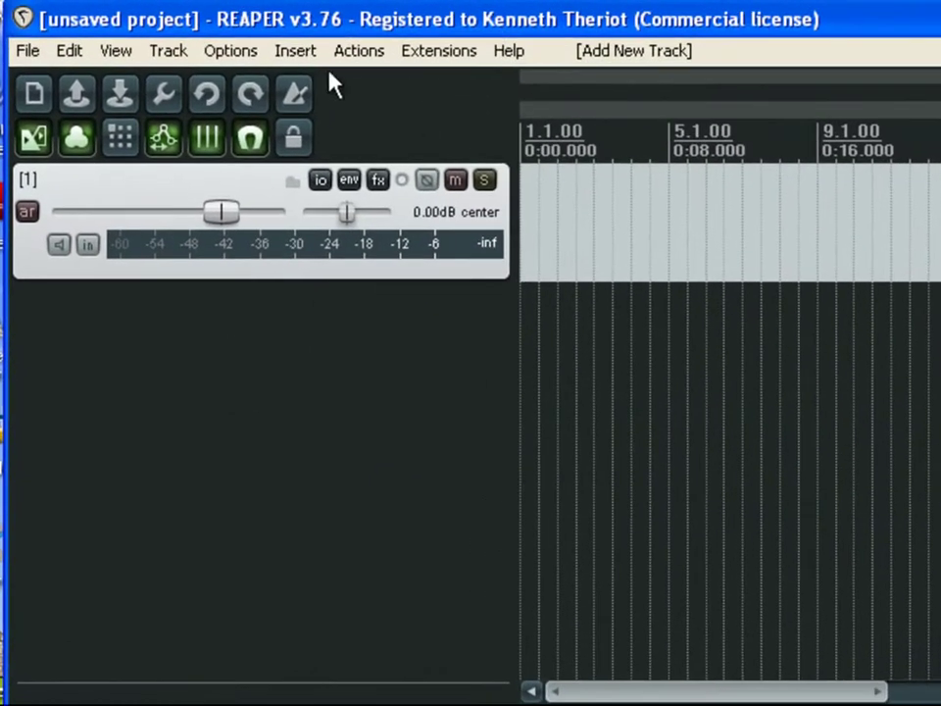
- Import the media file "Upon a Summer's Day.wav" from the Audio (D:) drive onto the new track
click(306, 59)
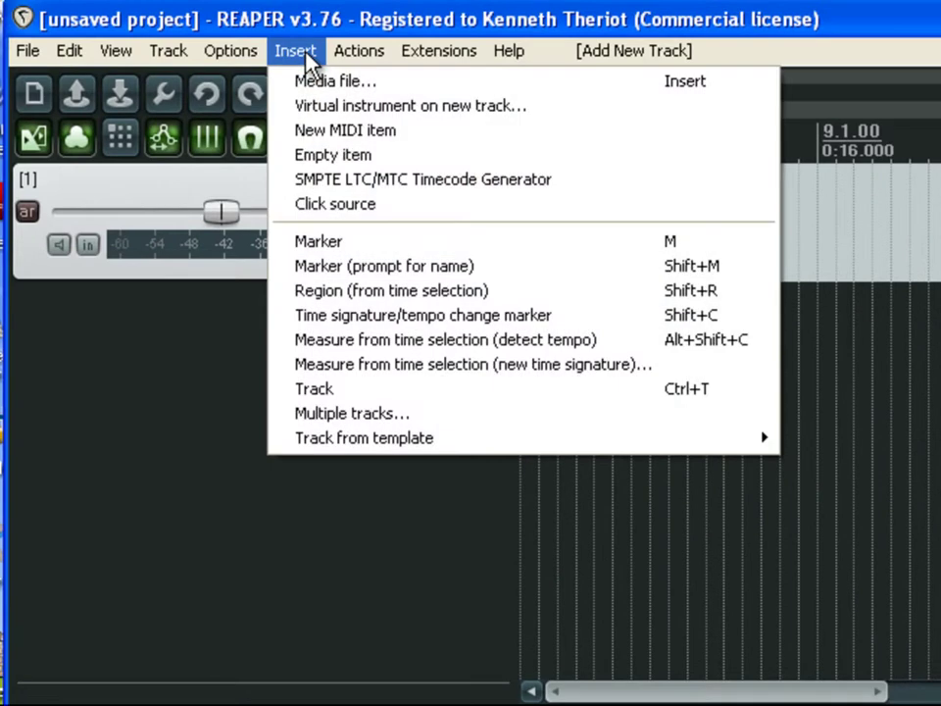
click(311, 88)
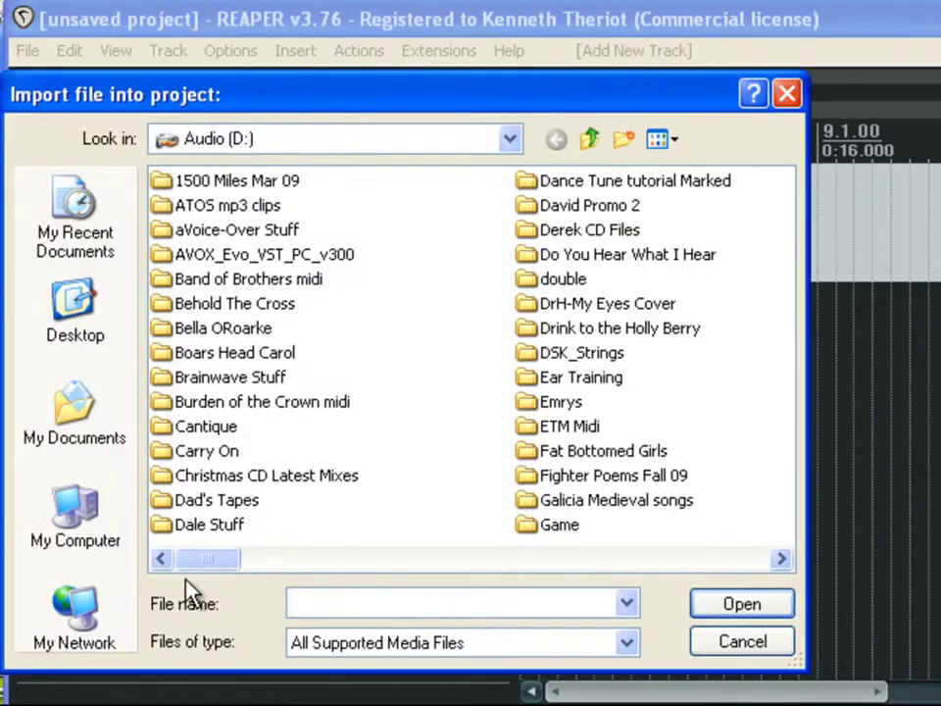
drag(197, 561, 636, 562)
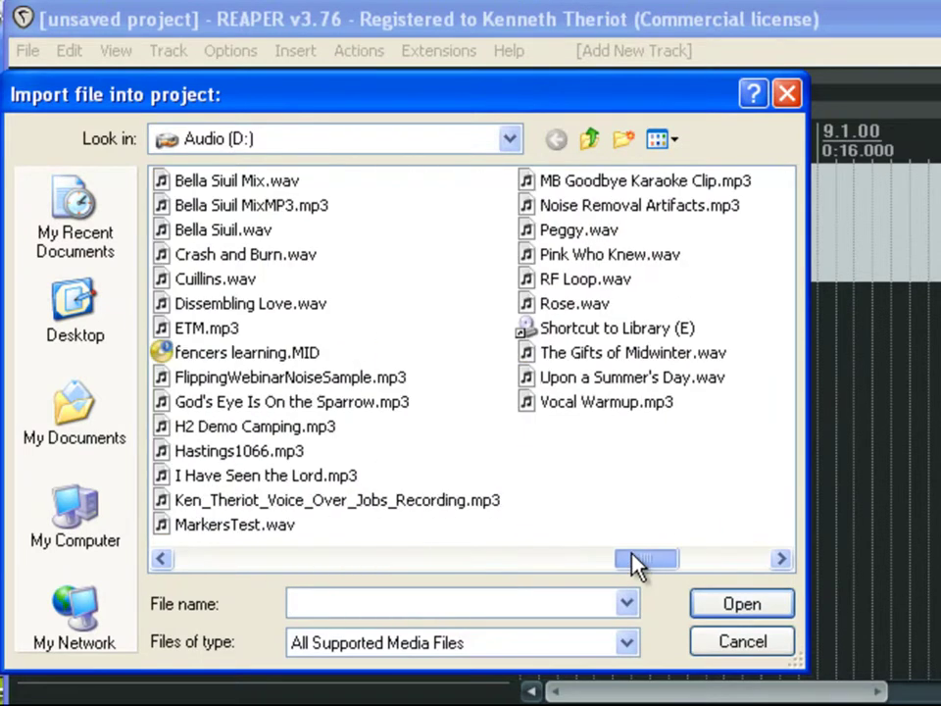
double_click(592, 378)
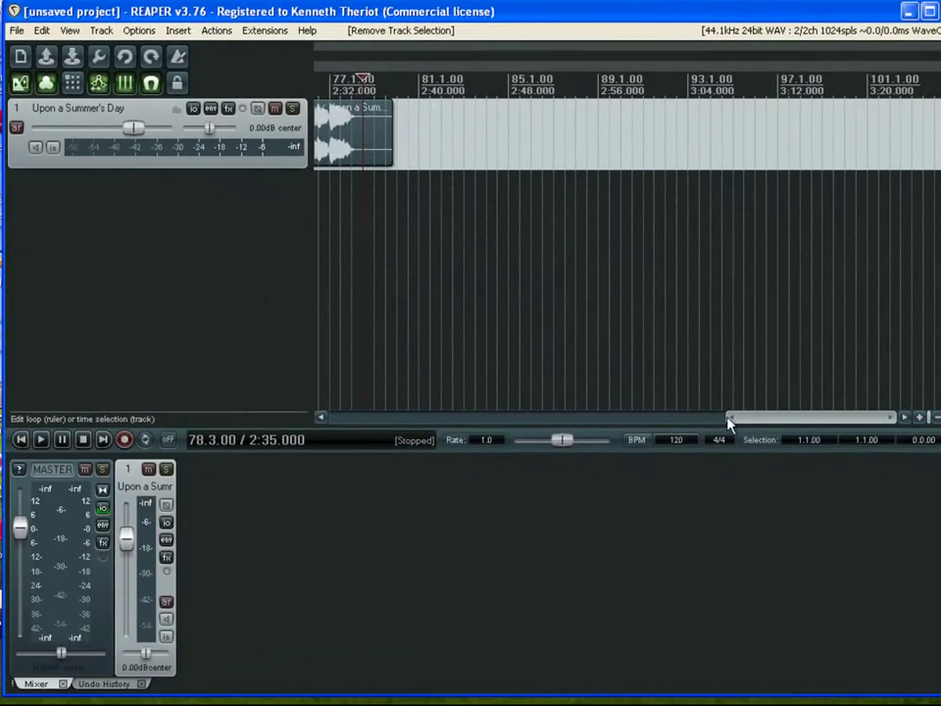
- Move the "Upon a Summer's Day" item earlier on the timeline so it starts at about measure 7
mouse_move(728, 421)
mouse_down()
mouse_move(735, 417)
mouse_move(454, 412)
mouse_up()
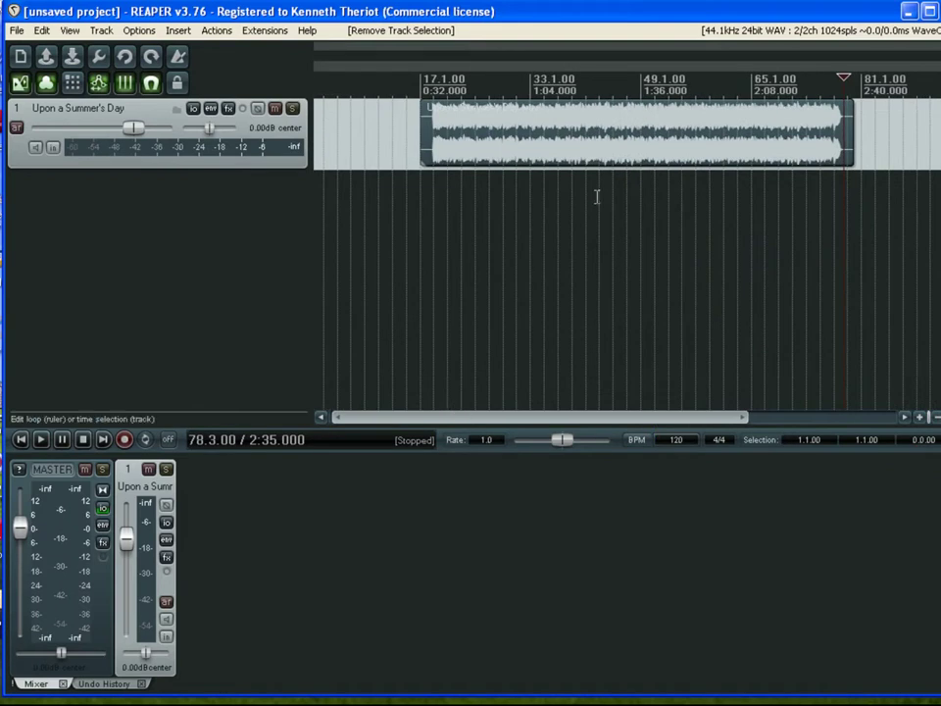
drag(607, 153, 538, 147)
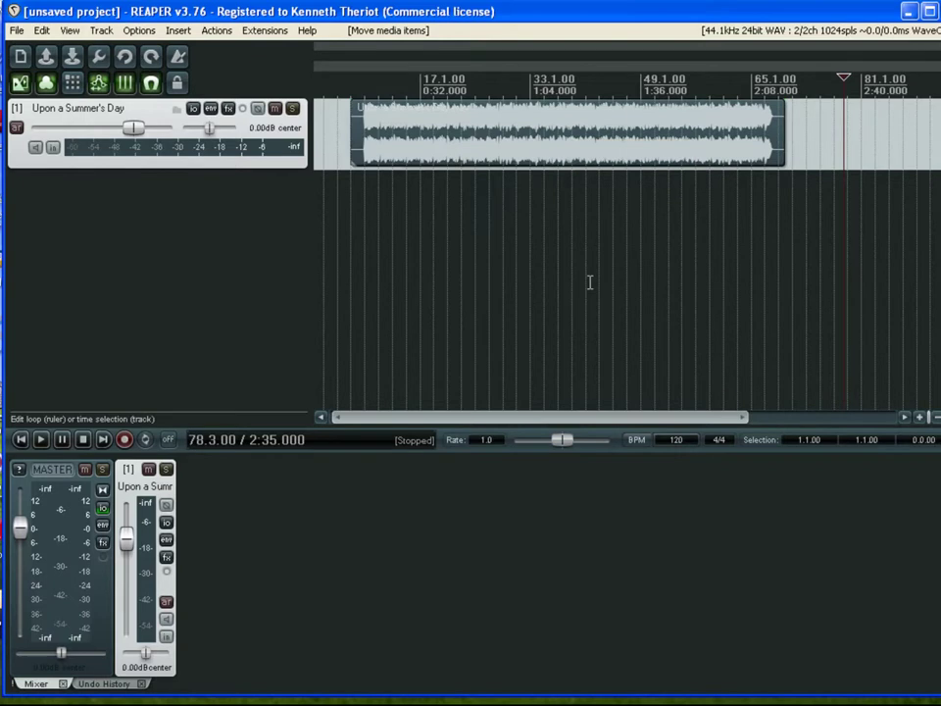
scroll(417, 258, up, 3)
scroll(417, 258, down, 3)
scroll(417, 258, down, 5)
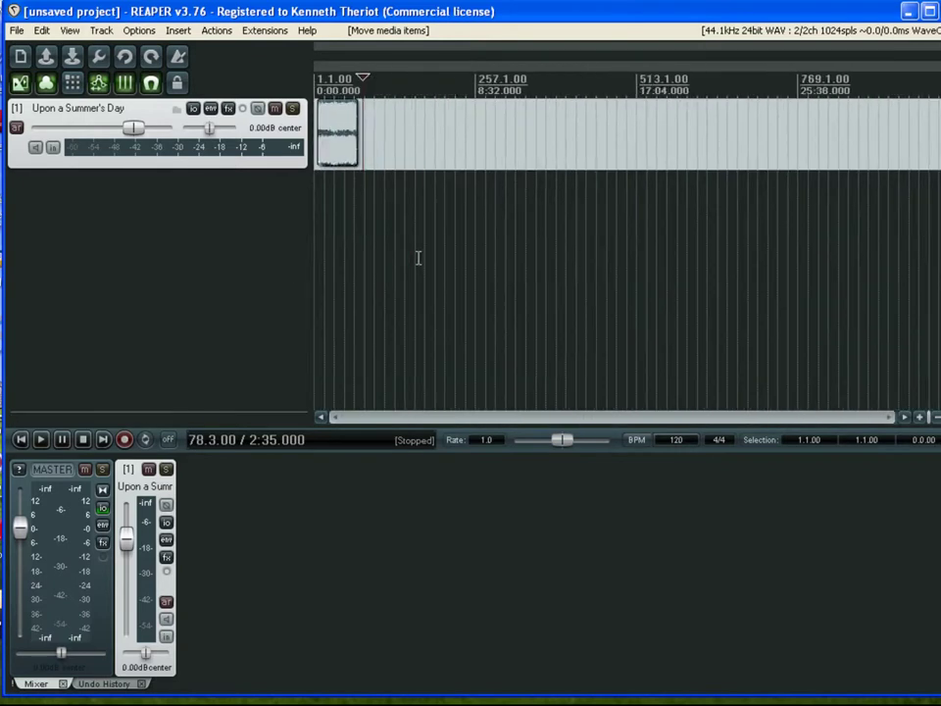
scroll(418, 257, up, 6)
scroll(417, 258, down, 2)
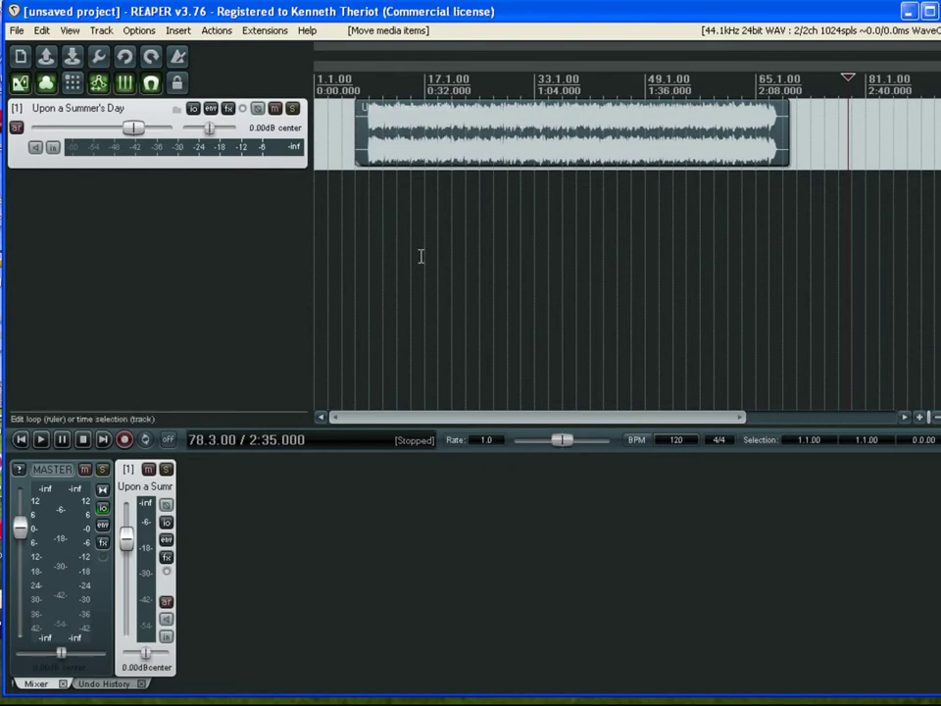
- Play the song from 9.1.00, lower the track volume to -14.8 dB during playback, and stop
click(367, 197)
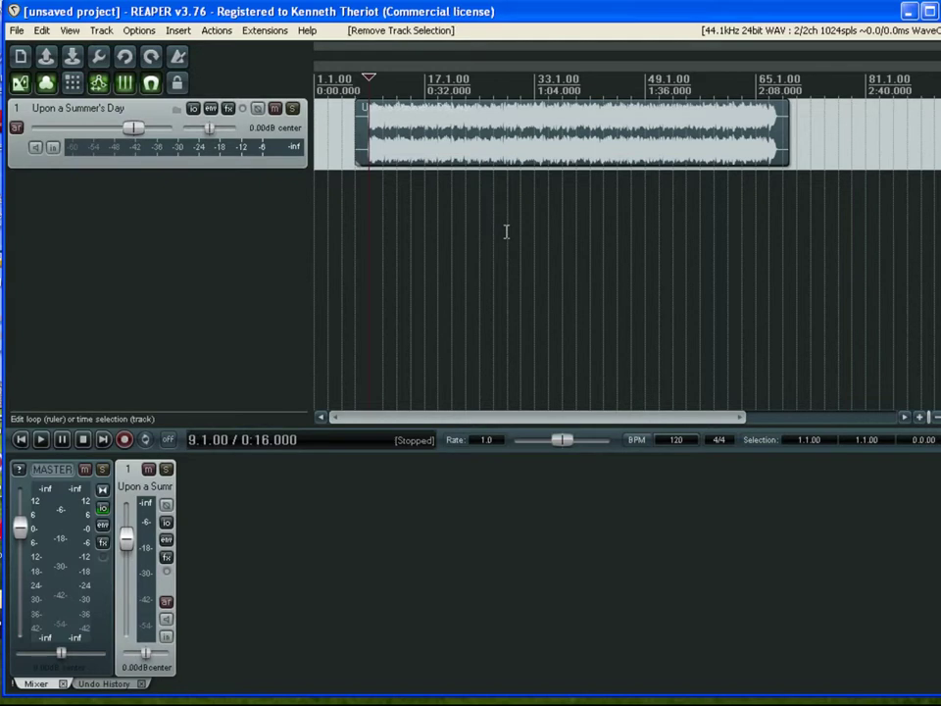
key(space)
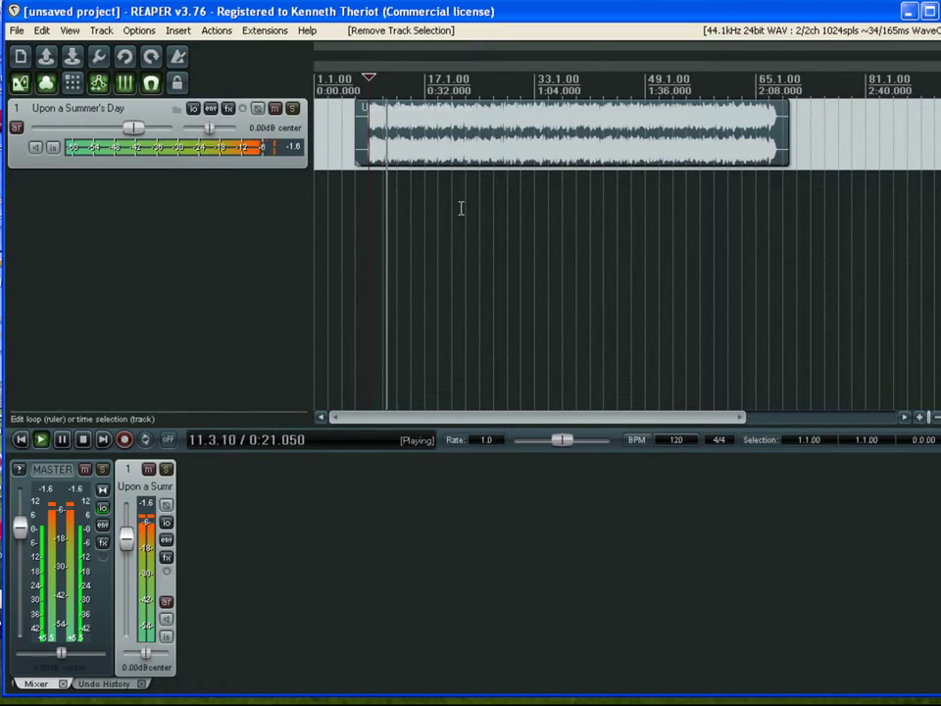
drag(133, 128, 94, 146)
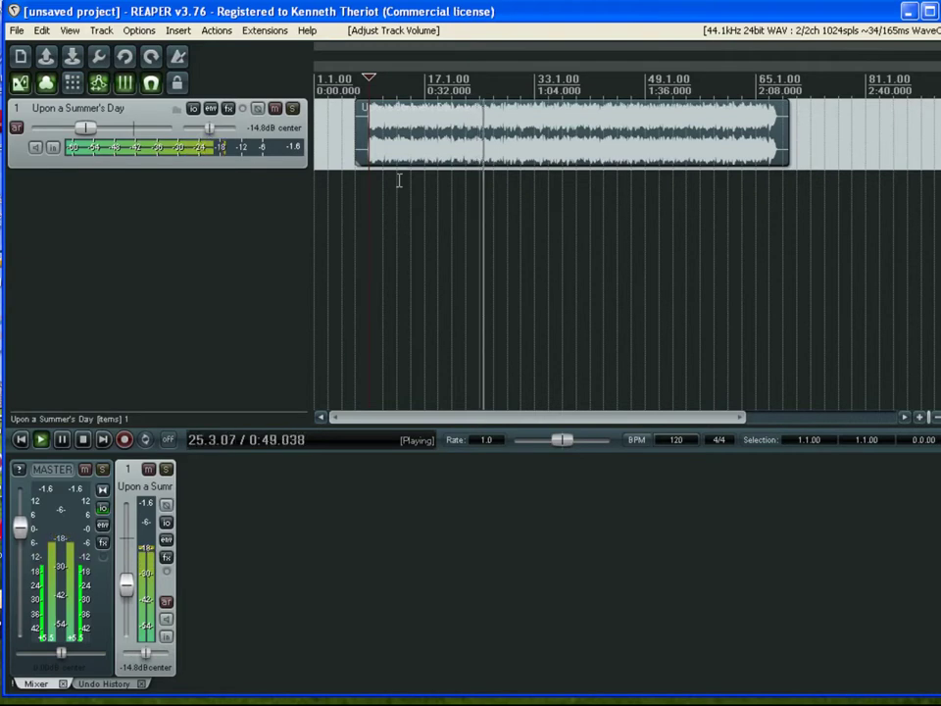
key(space)
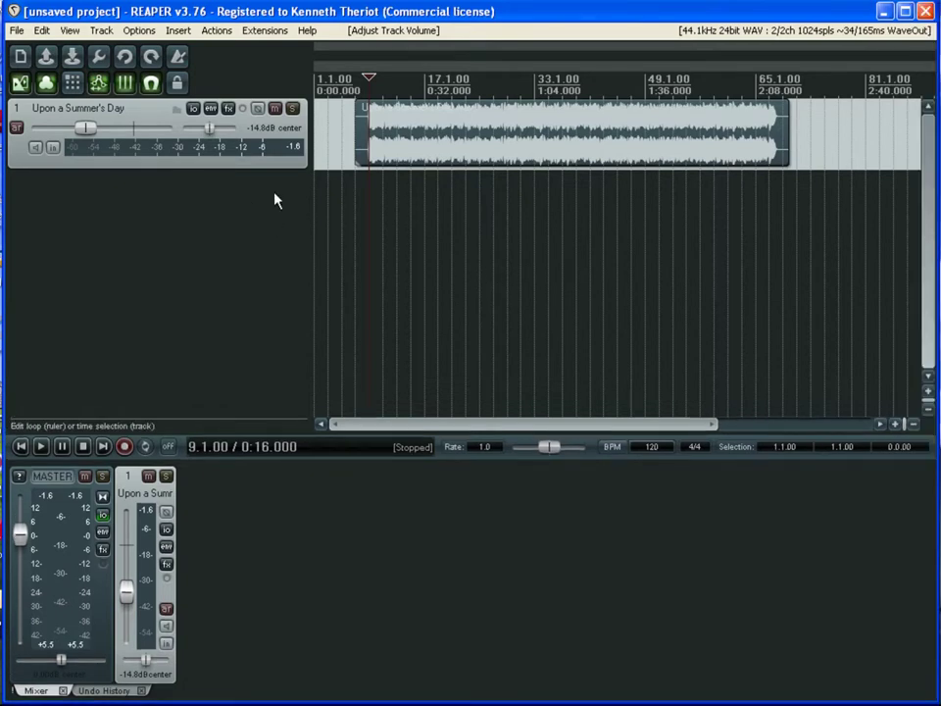
- Place the edit cursor at 21.1.00 and move the song item so it starts at about measure 16
click(447, 217)
scroll(448, 216, up, 2)
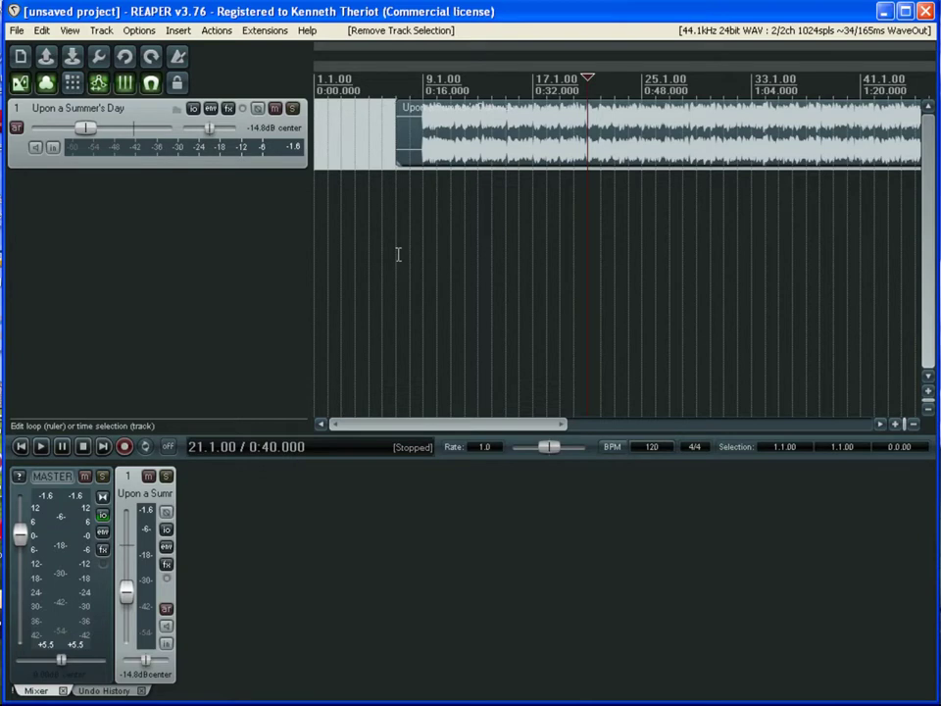
drag(455, 151, 534, 151)
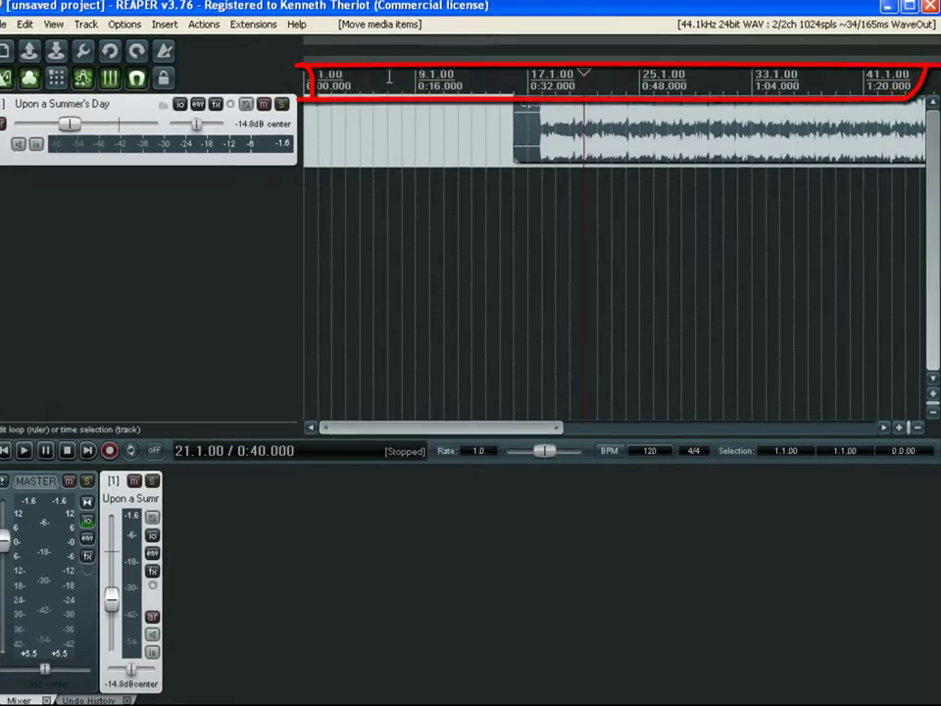
- Set the timeline ruler to show Measures.Beats only
right_click(406, 83)
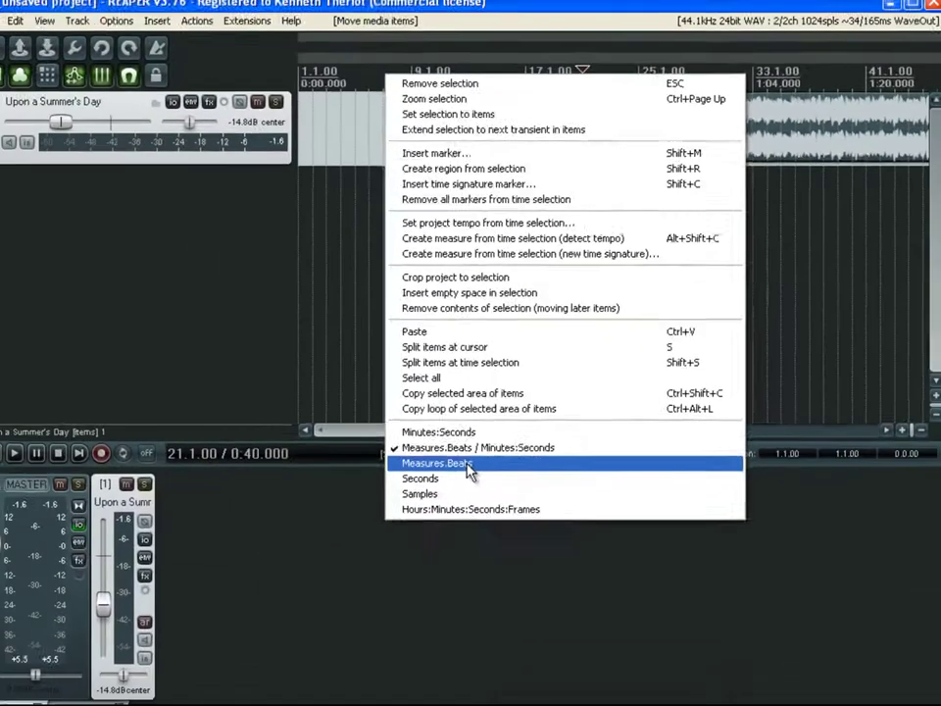
click(291, 574)
scroll(387, 138, down, 2)
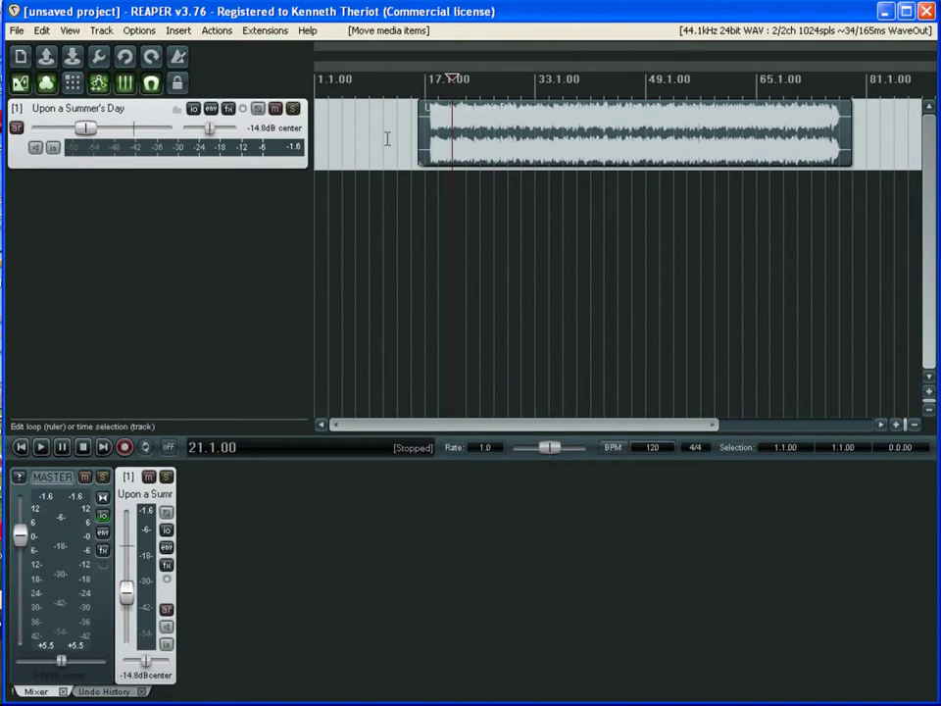
- Place the edit cursor at the very start of the project, at 1.1.00
click(317, 123)
scroll(373, 200, up, 3)
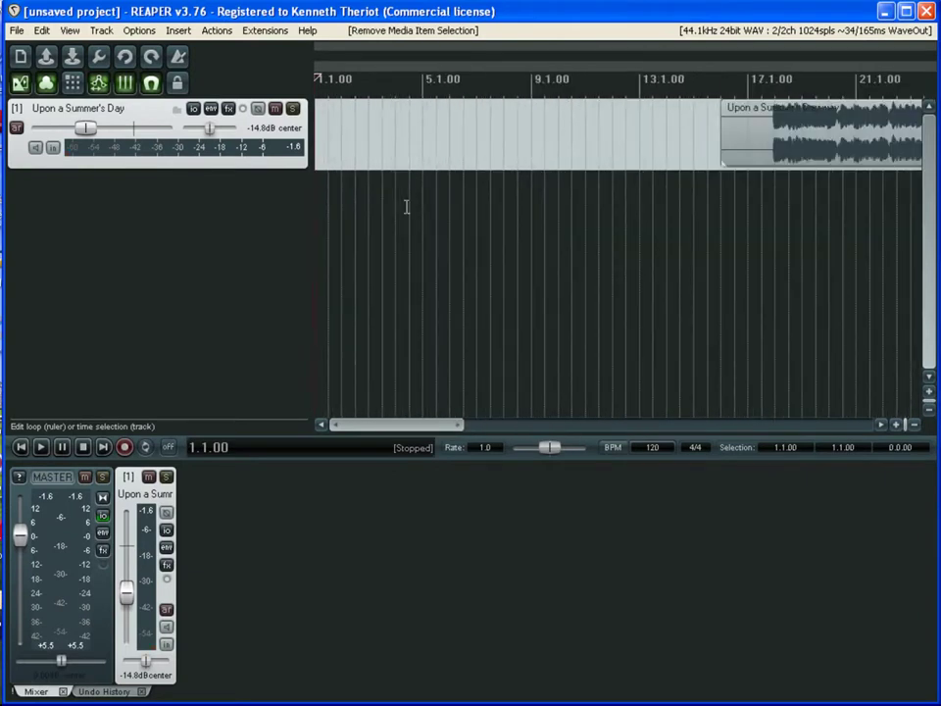
scroll(403, 202, up, 3)
scroll(403, 201, up, 2)
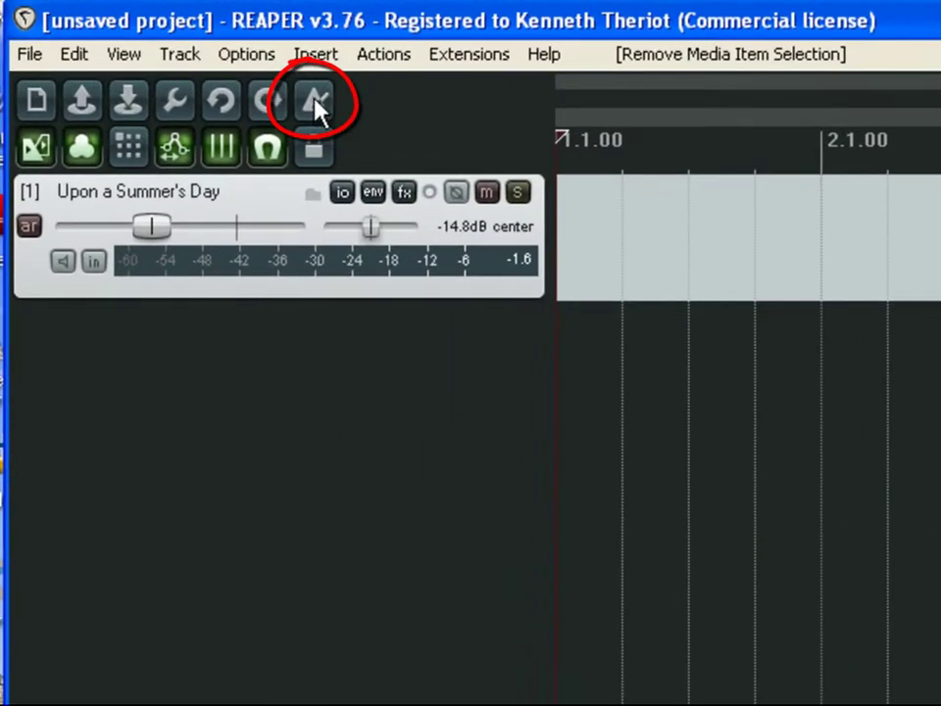
- Enable the metronome, review the project BPM and time signature in the project settings, and accept them
click(314, 102)
click(177, 108)
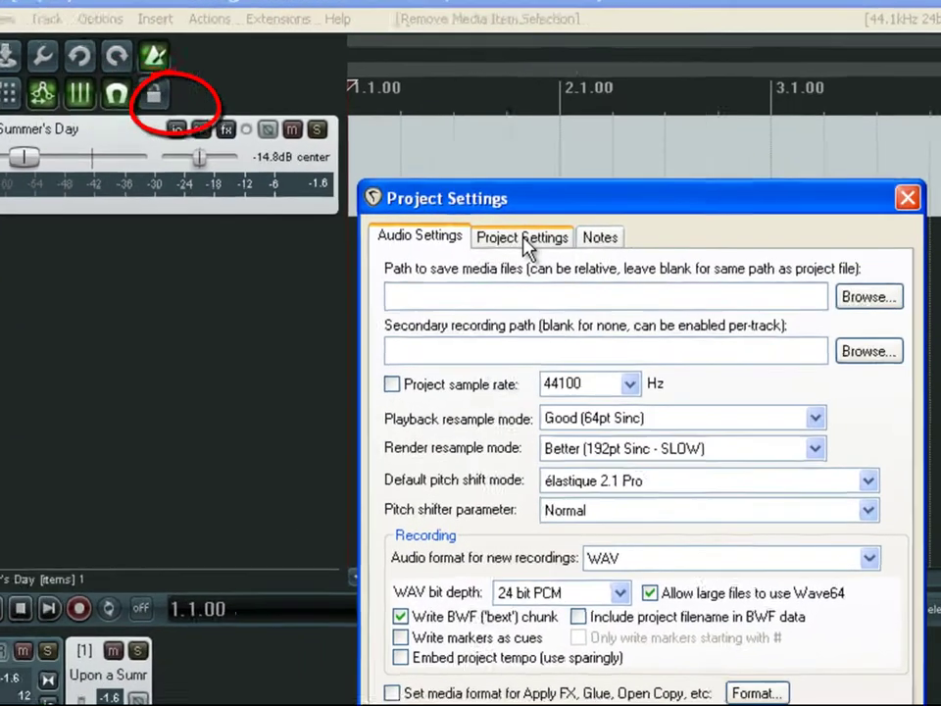
click(563, 238)
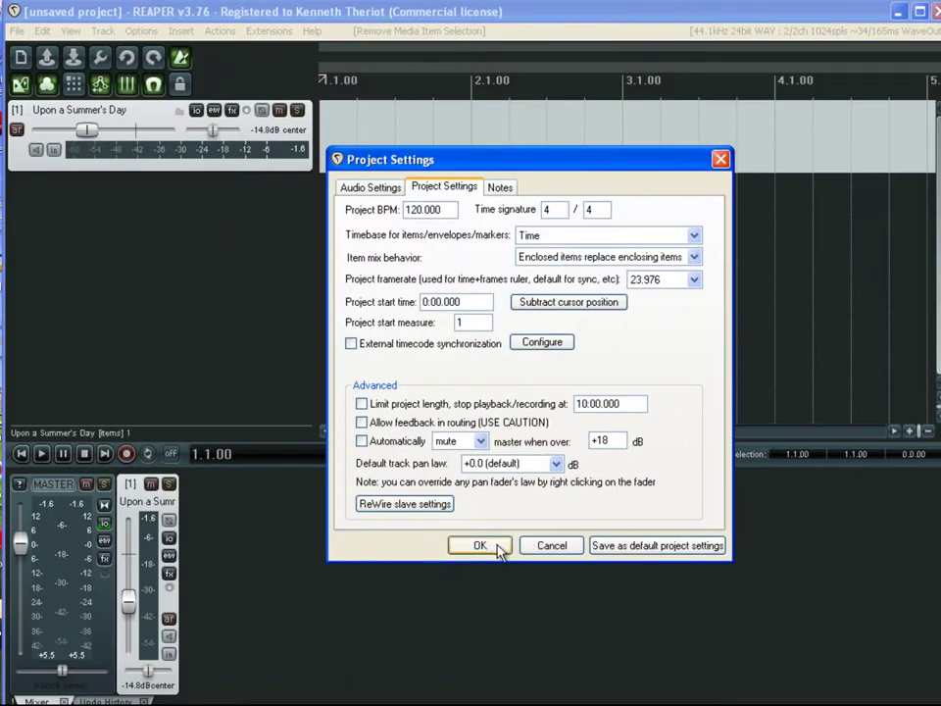
click(498, 548)
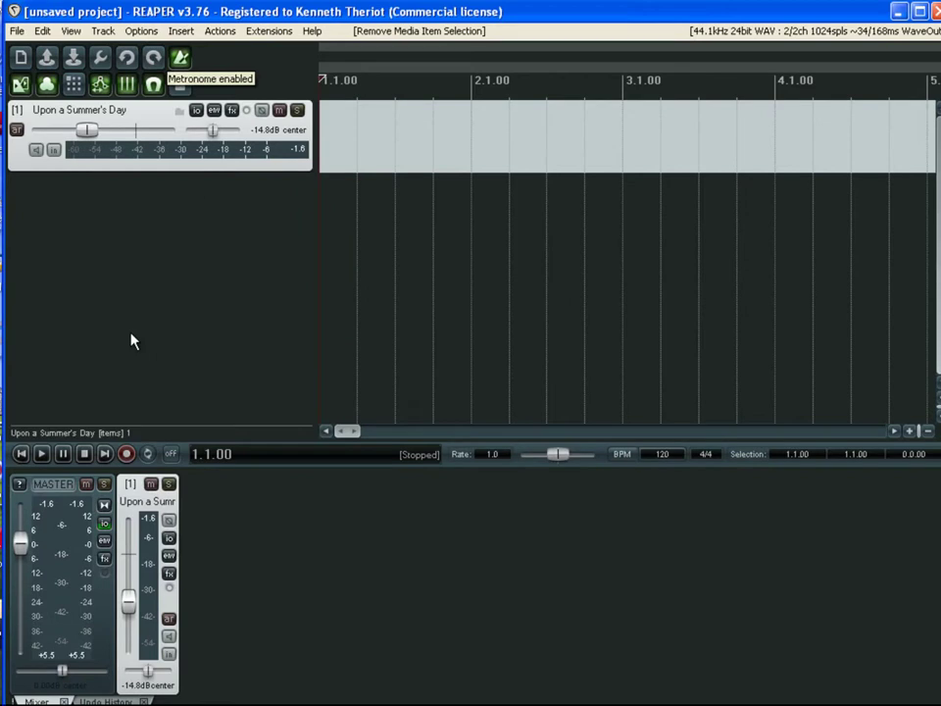
- Play the empty opening measures to hear the metronome, stop playback, and deselect the track
click(42, 454)
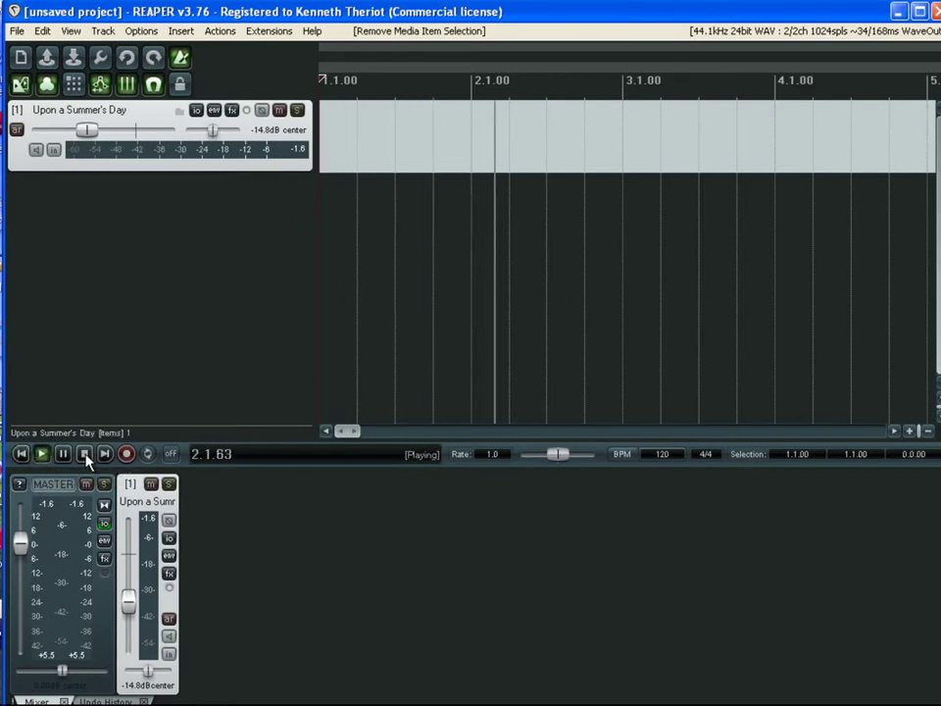
click(84, 455)
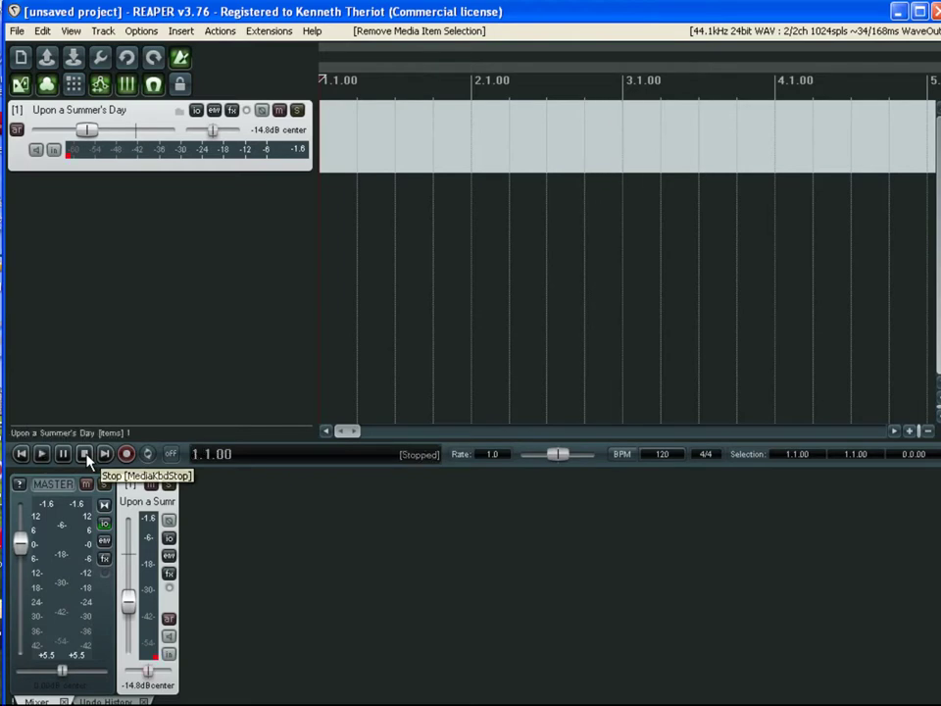
click(245, 300)
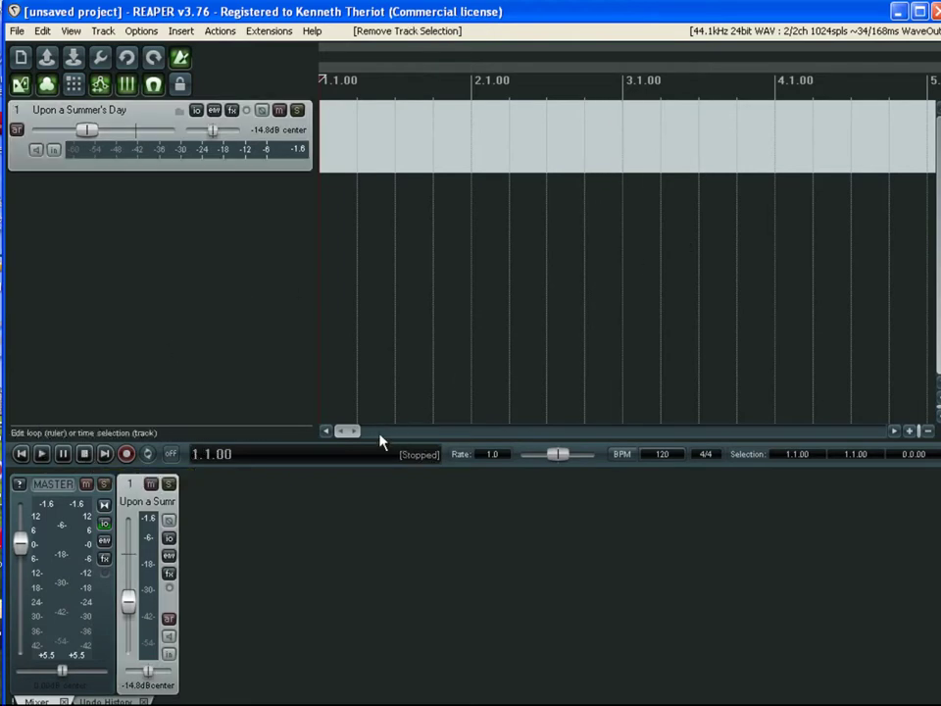
- Move the song item to the project start at 1.1.00 and place the edit cursor at 3.1.00
drag(364, 432, 519, 430)
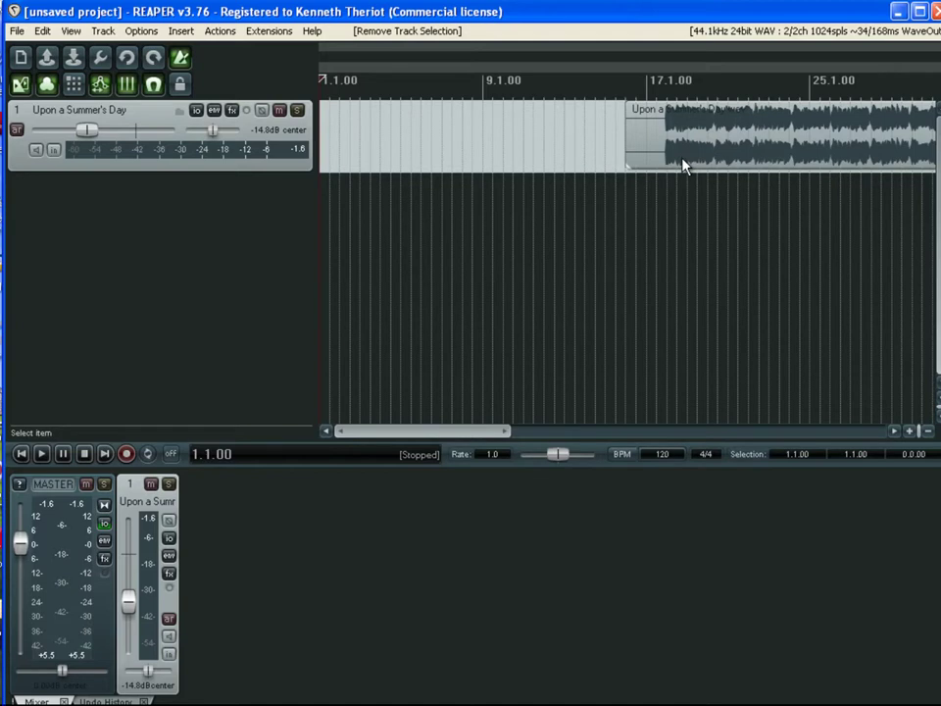
drag(683, 165, 337, 148)
click(358, 183)
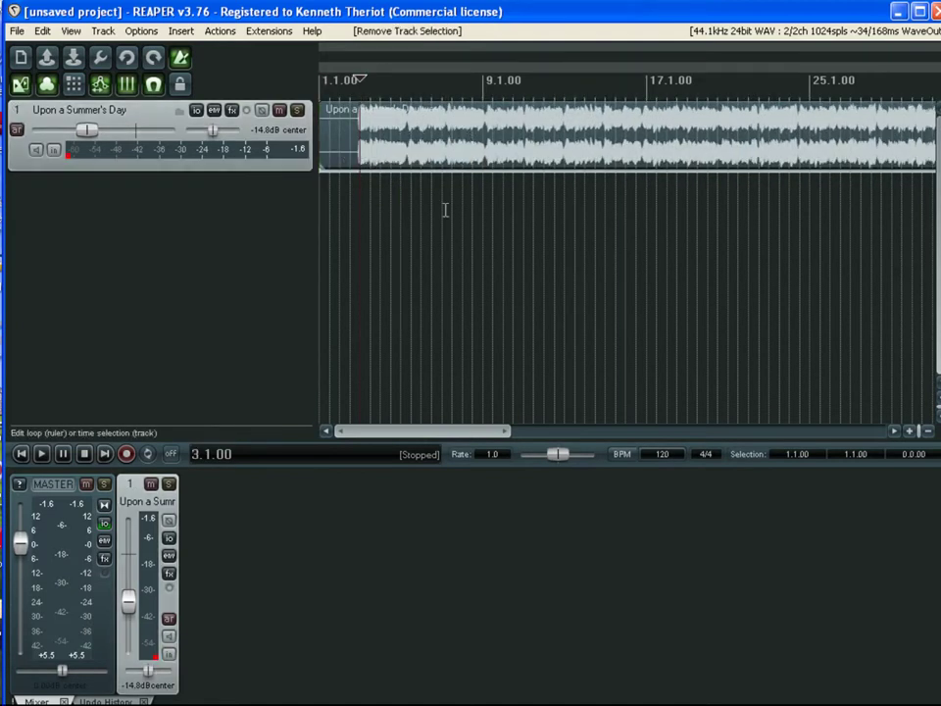
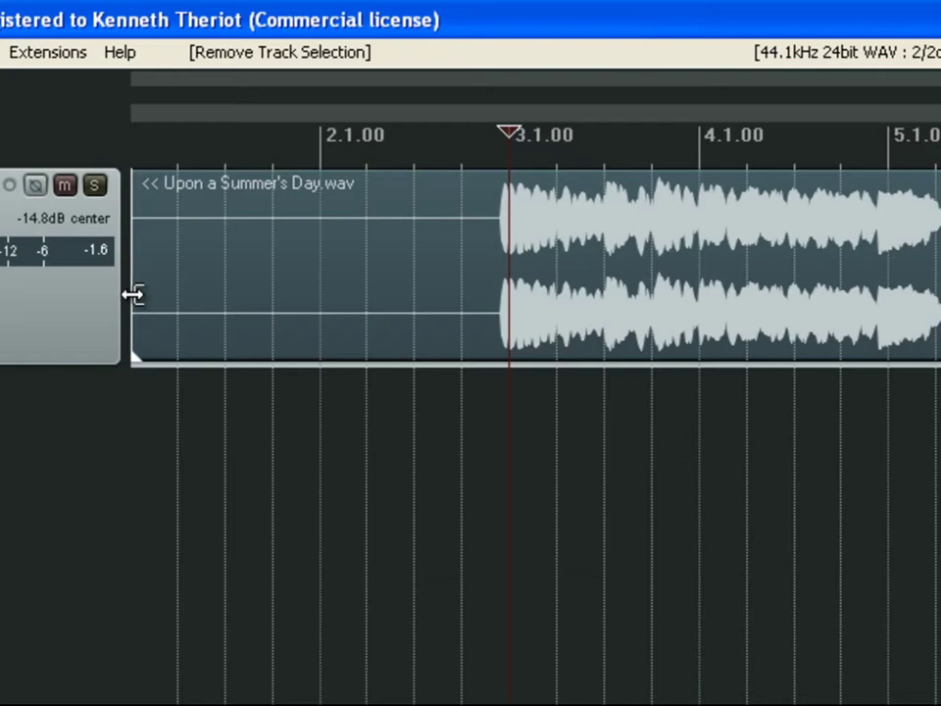
- Trim the silent beginning of the song item to 2.1.00, select the item and place the edit cursor at 3.3.00
drag(134, 294, 305, 285)
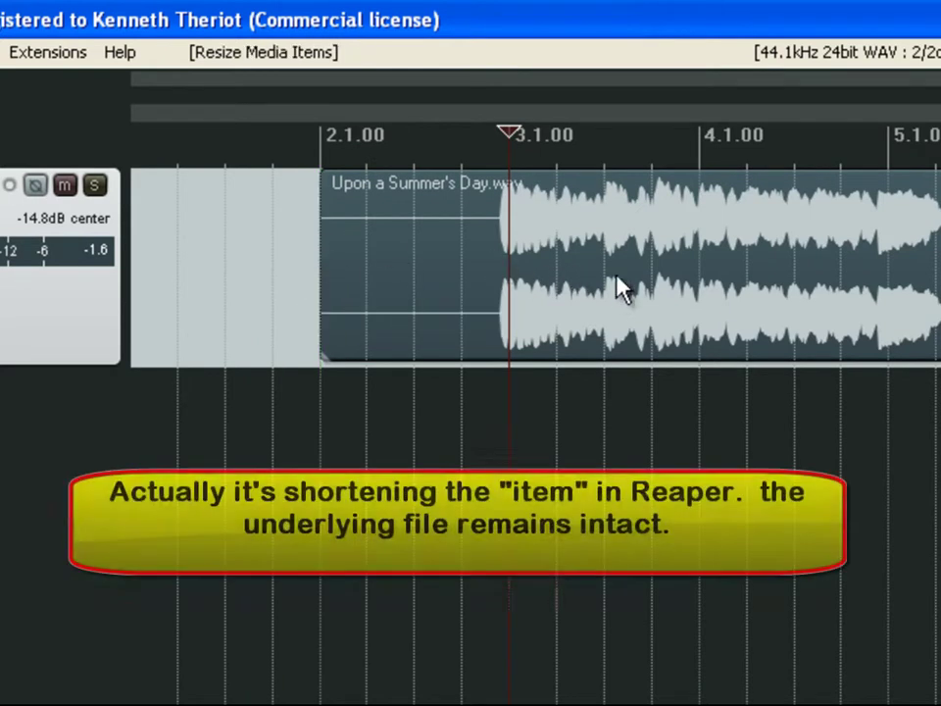
click(616, 210)
click(615, 210)
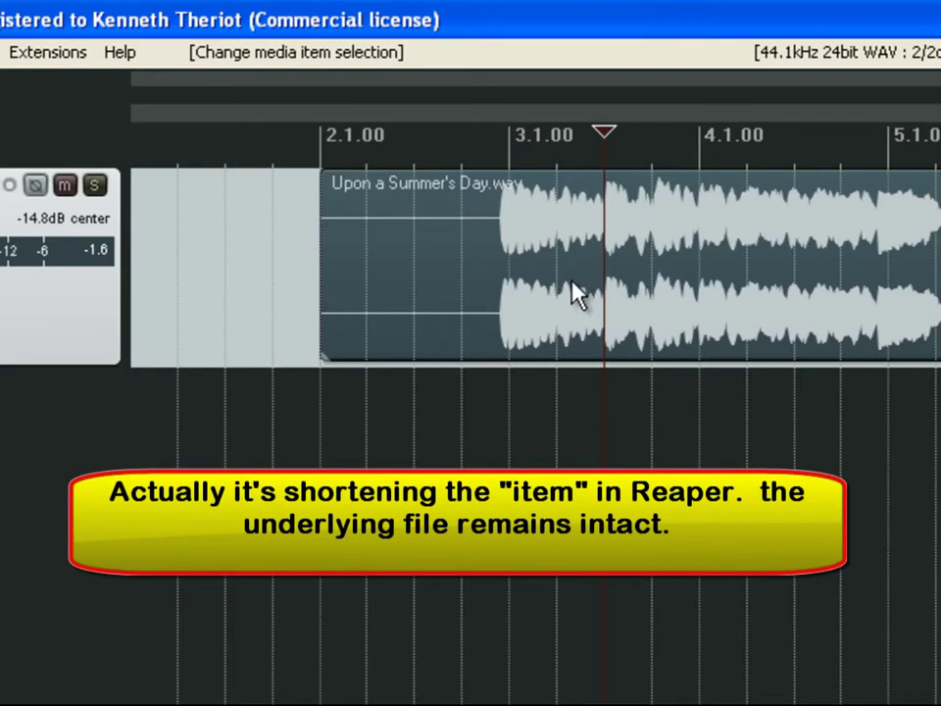
- Try to nudge the song item slightly along the grid, and turn off snapping
drag(554, 309, 533, 306)
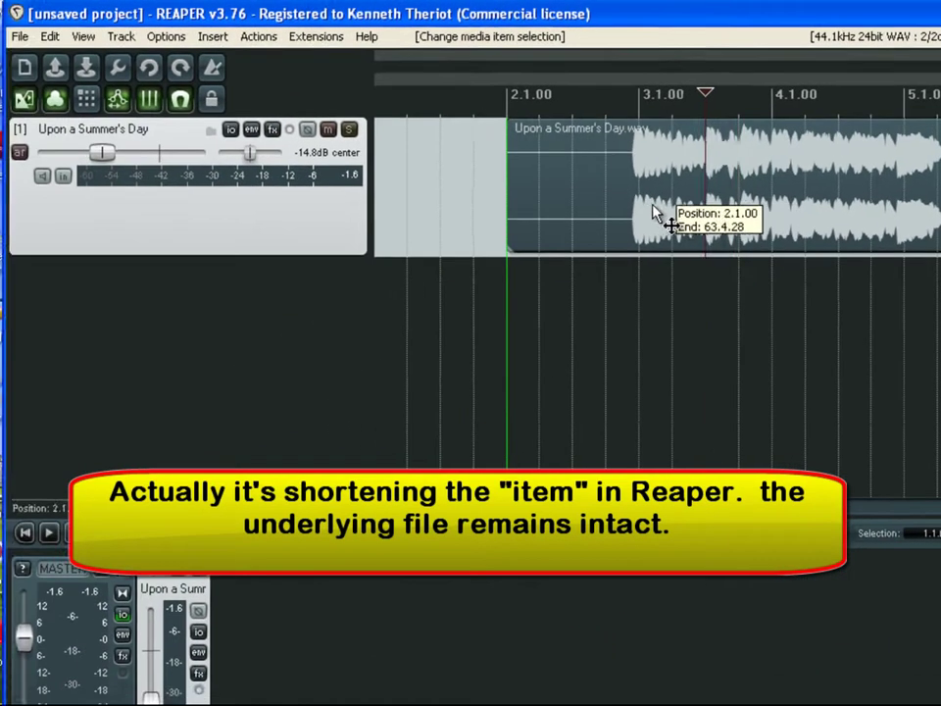
drag(655, 209, 647, 209)
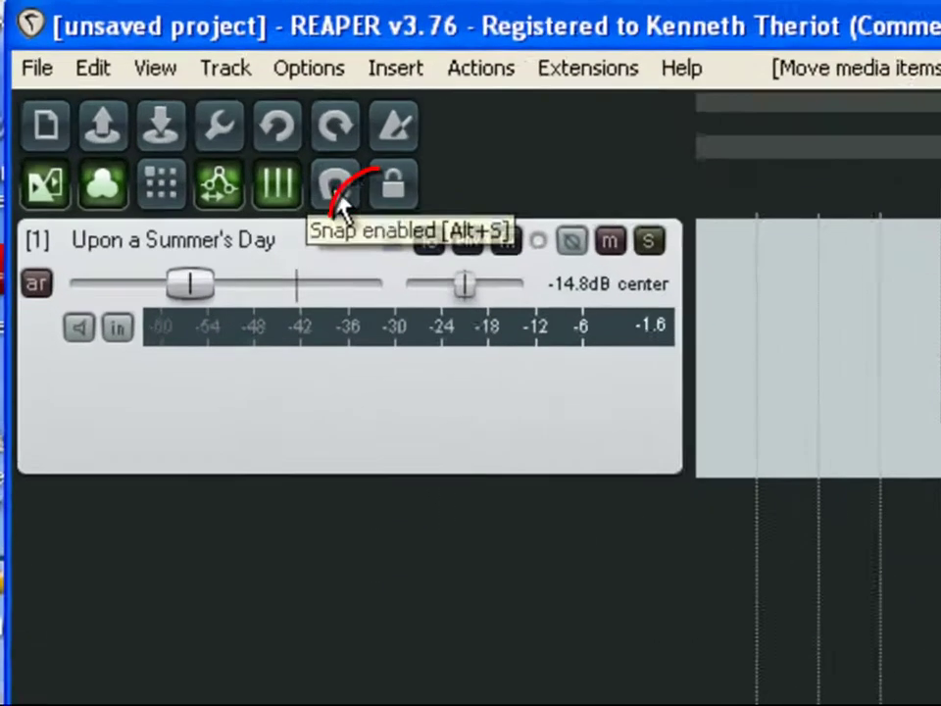
click(179, 101)
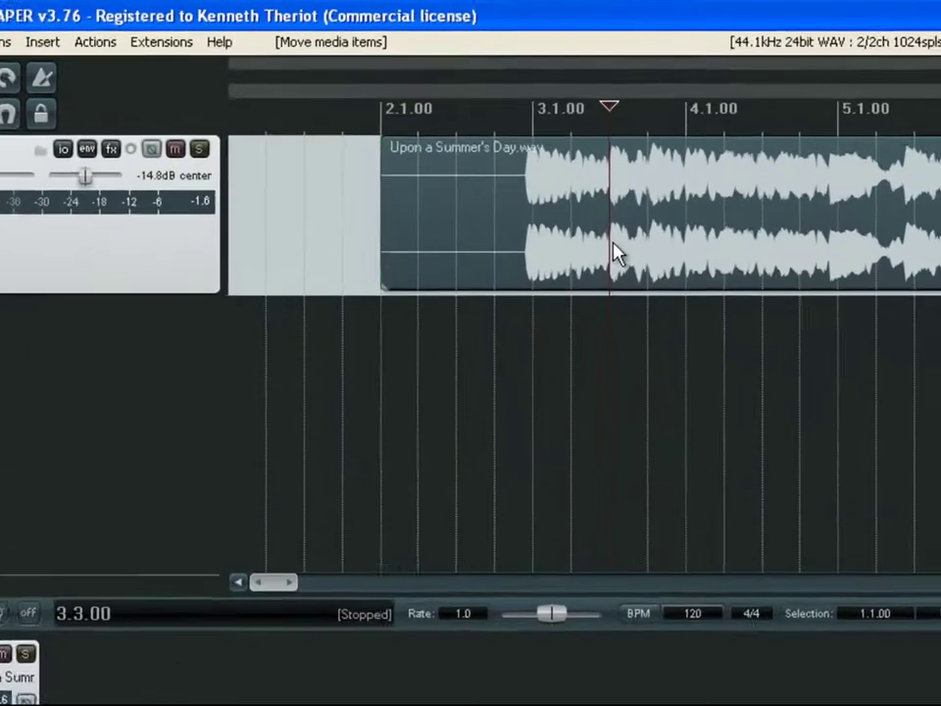
- Move the song item earlier so it starts just before 1.3.00, and play it from 2.3.37 before stopping
drag(607, 189, 543, 183)
drag(521, 272, 518, 274)
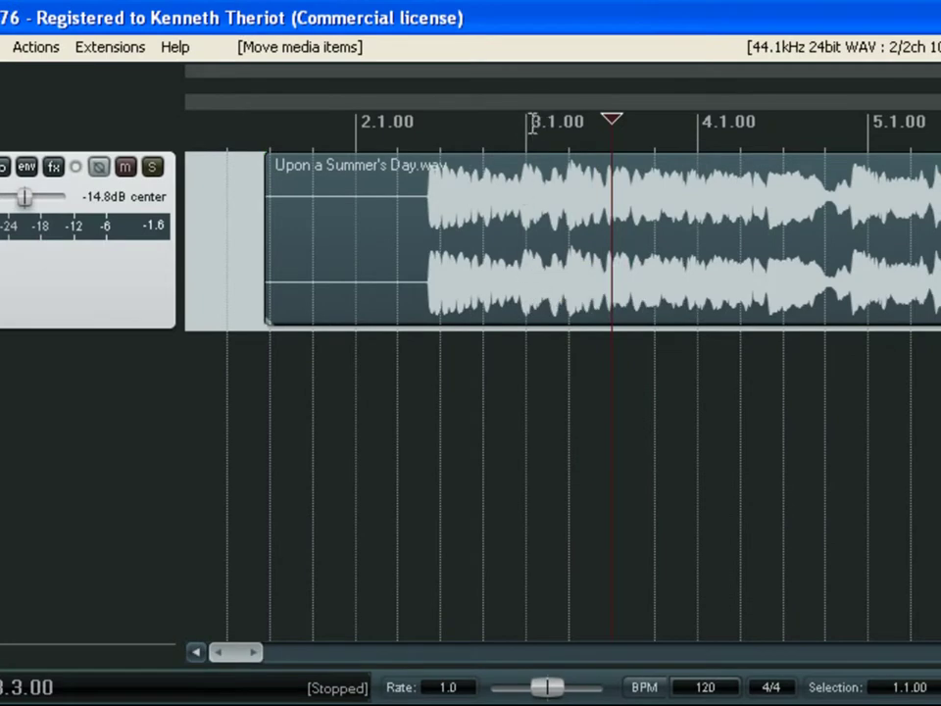
click(451, 328)
key(space)
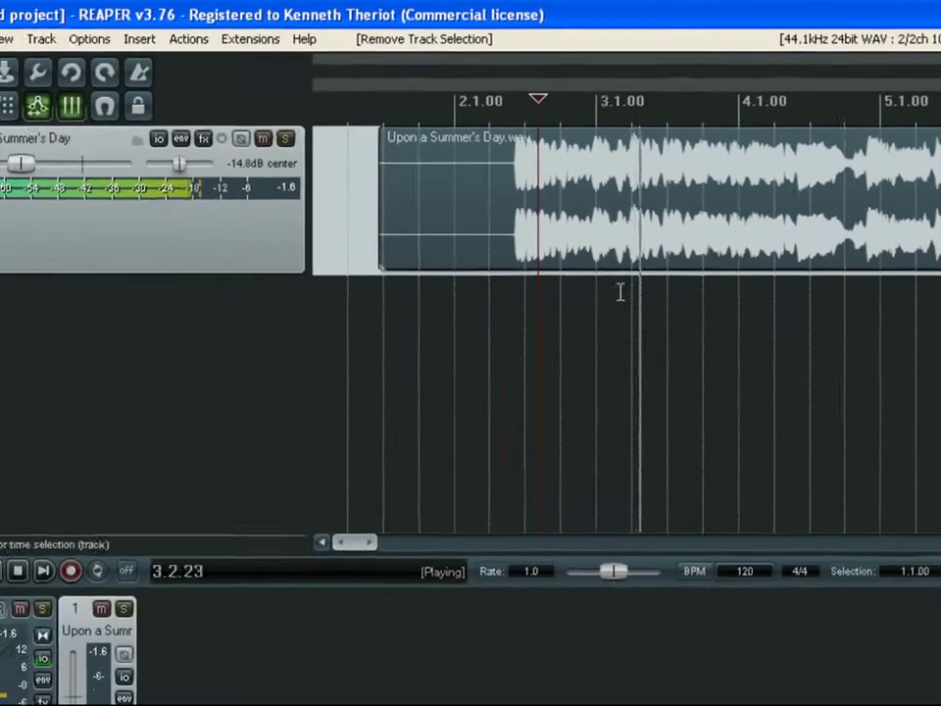
key(space)
- Enable the metronome, play the song's opening against it from 2.2.31, and stop playback
click(138, 72)
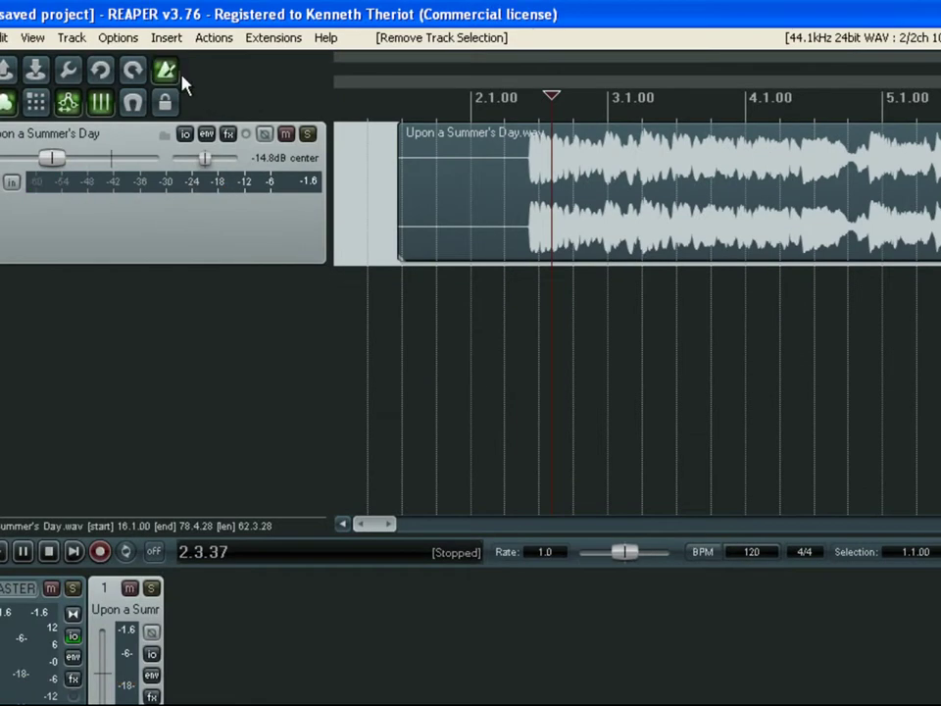
click(516, 284)
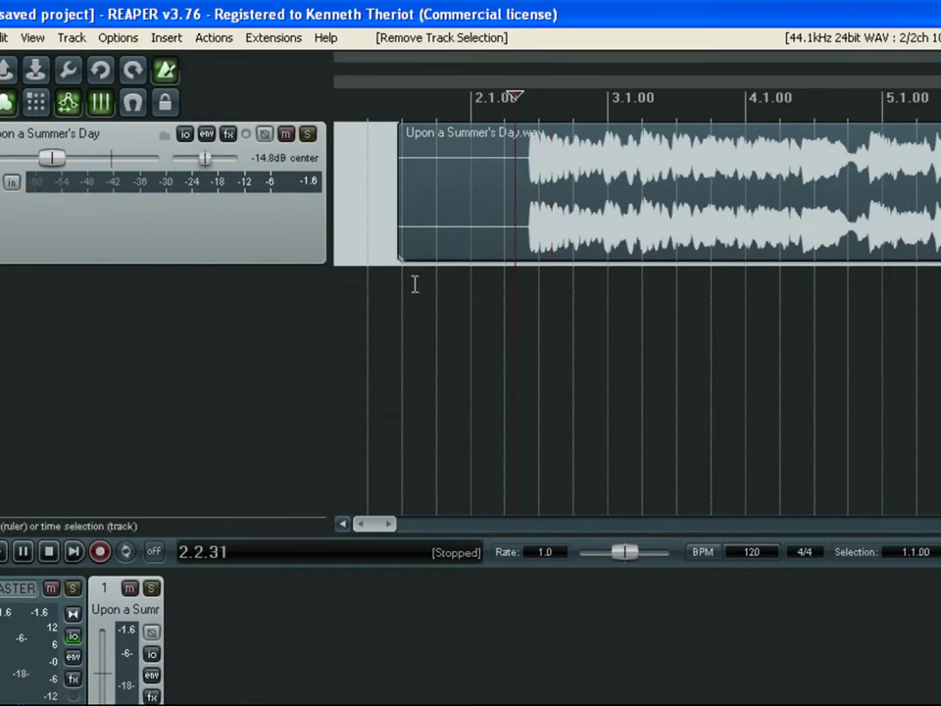
key(space)
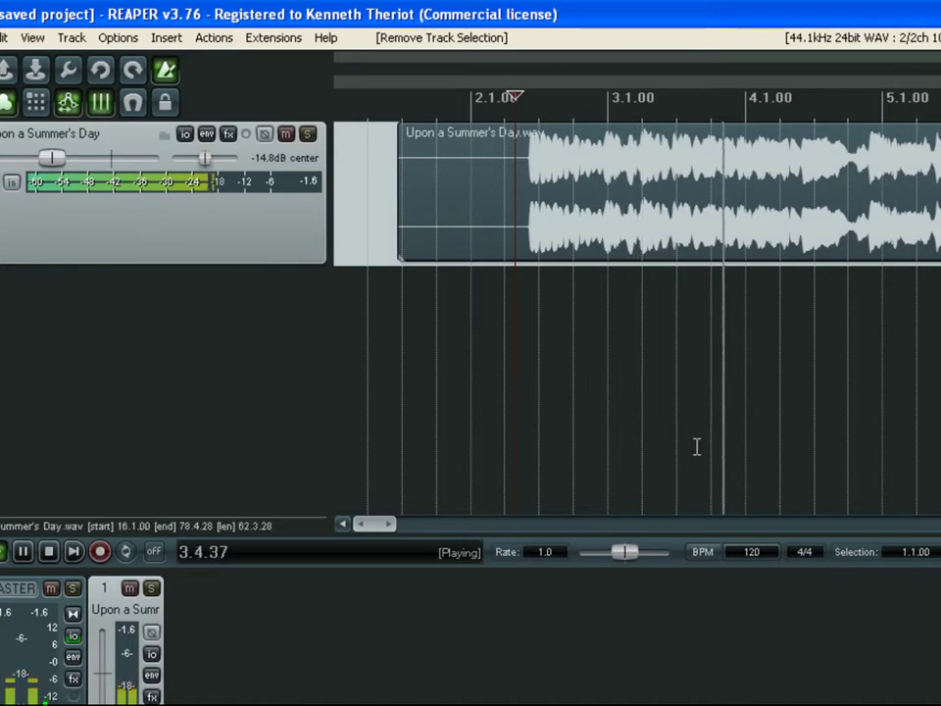
key(space)
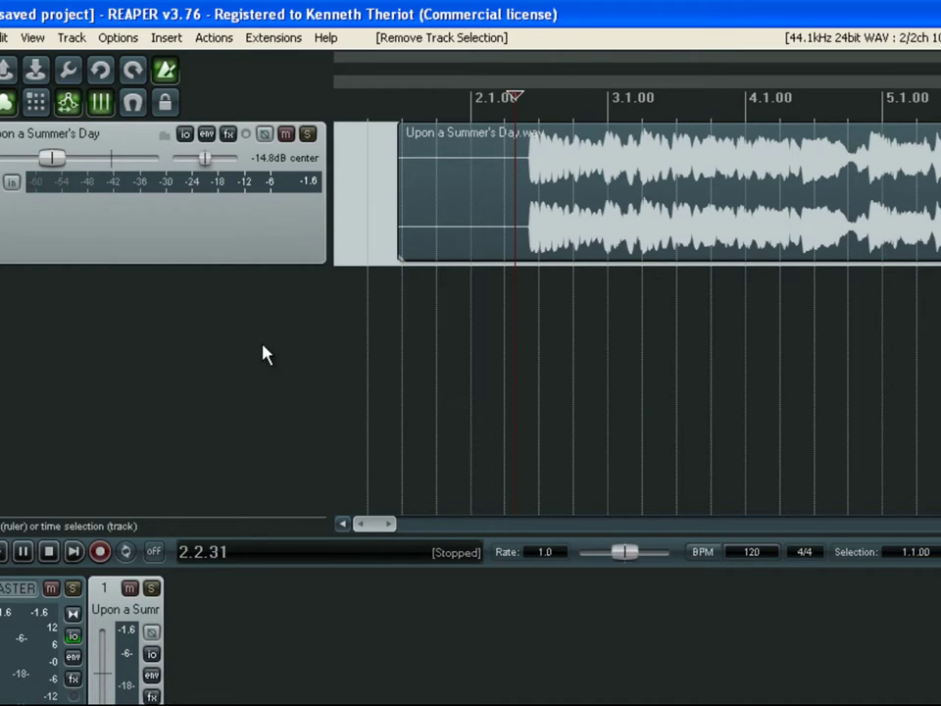
- Set the project tempo to 130 BPM in the project settings
click(71, 78)
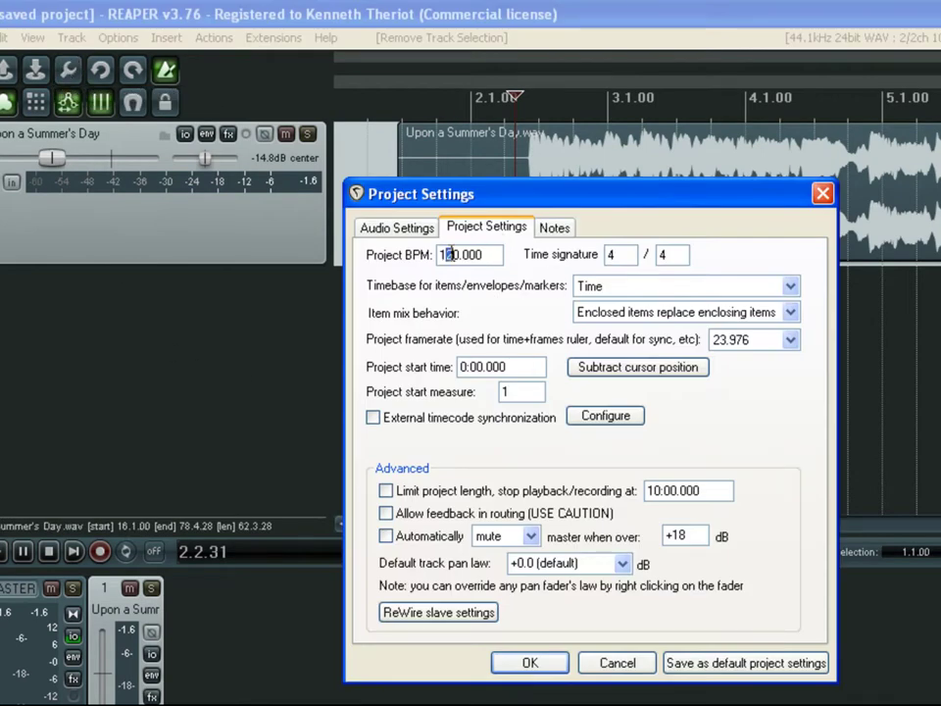
text(3)
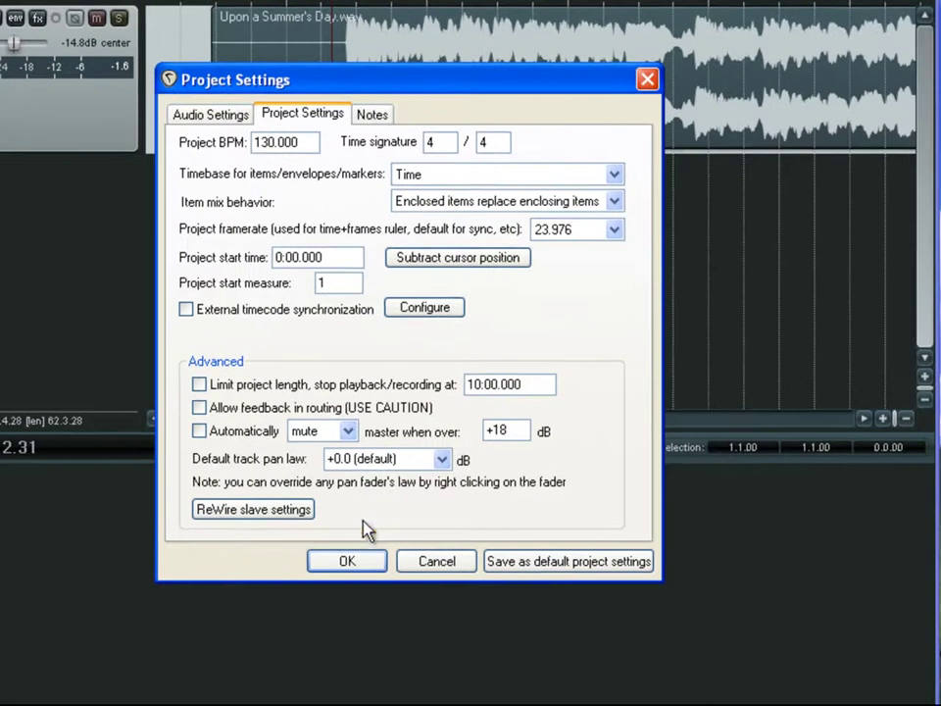
click(355, 561)
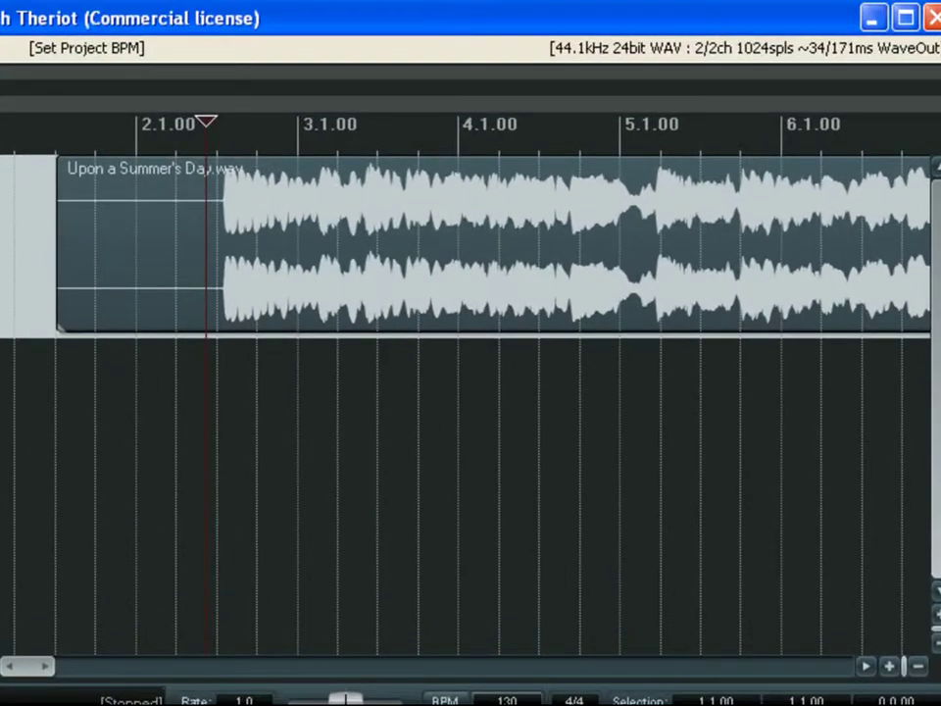
- Play the song's opening at a closer zoom and nudge the song item about half a beat earlier
click(269, 407)
scroll(245, 392, up, 4)
click(382, 397)
key(space)
key(space)
drag(675, 192, 599, 204)
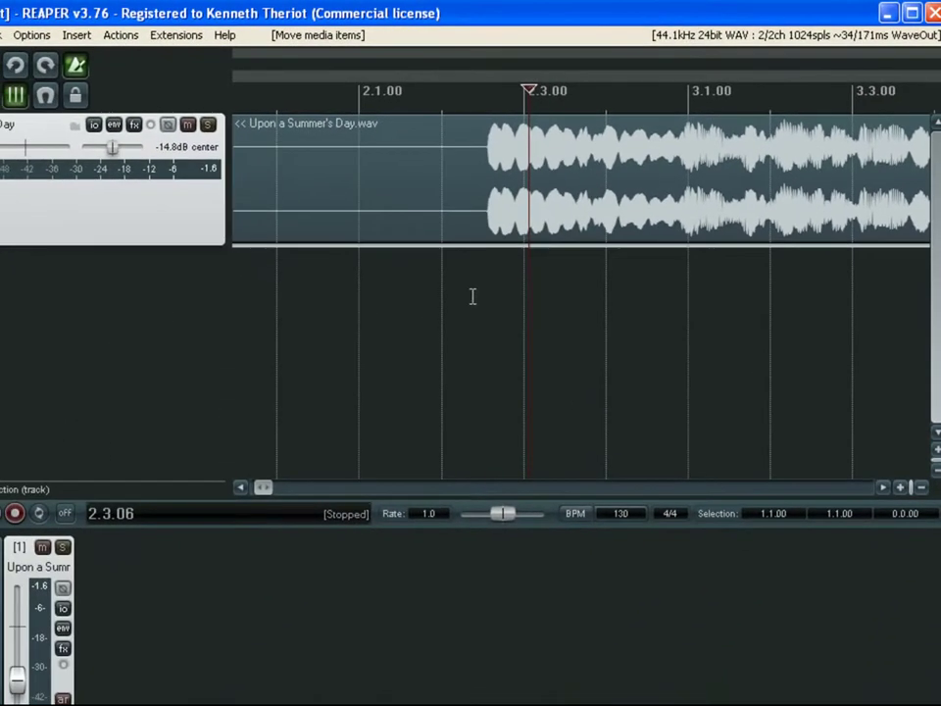
- Play the song from 2.2.38 to compare it with the metronome, and stop playback
click(472, 296)
key(space)
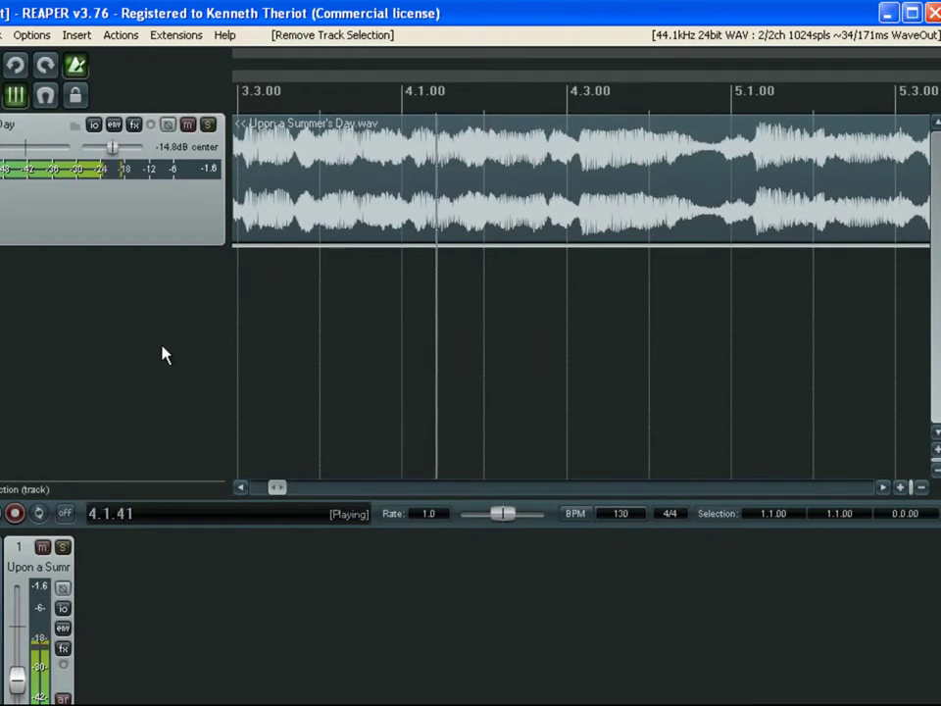
key(space)
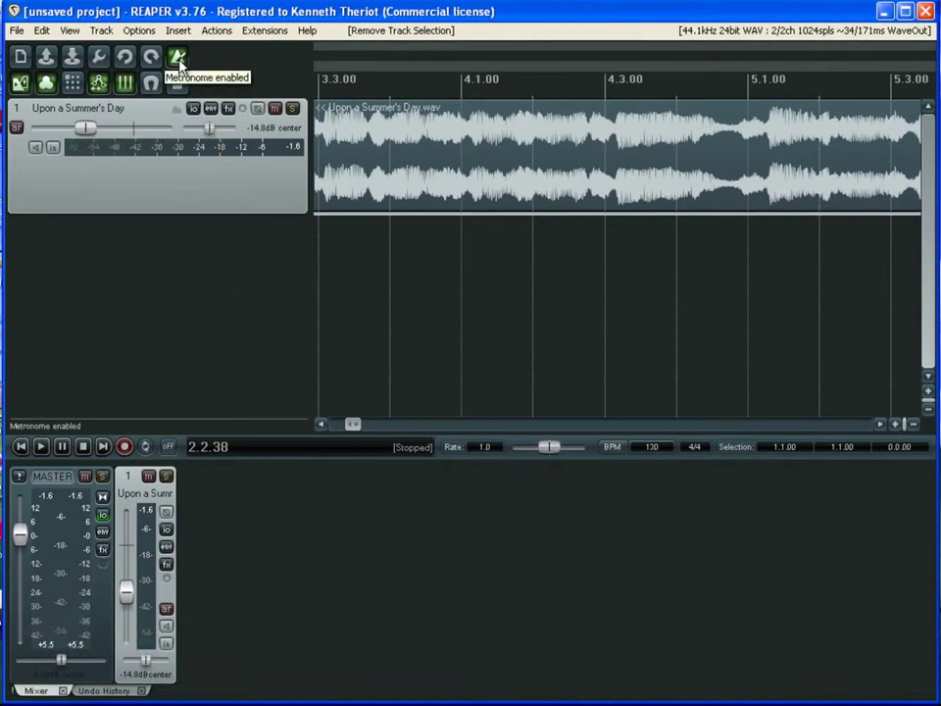
- Set the project tempo to 125 BPM in the project settings and turn off the metronome
click(460, 303)
scroll(457, 300, down, 3)
click(101, 58)
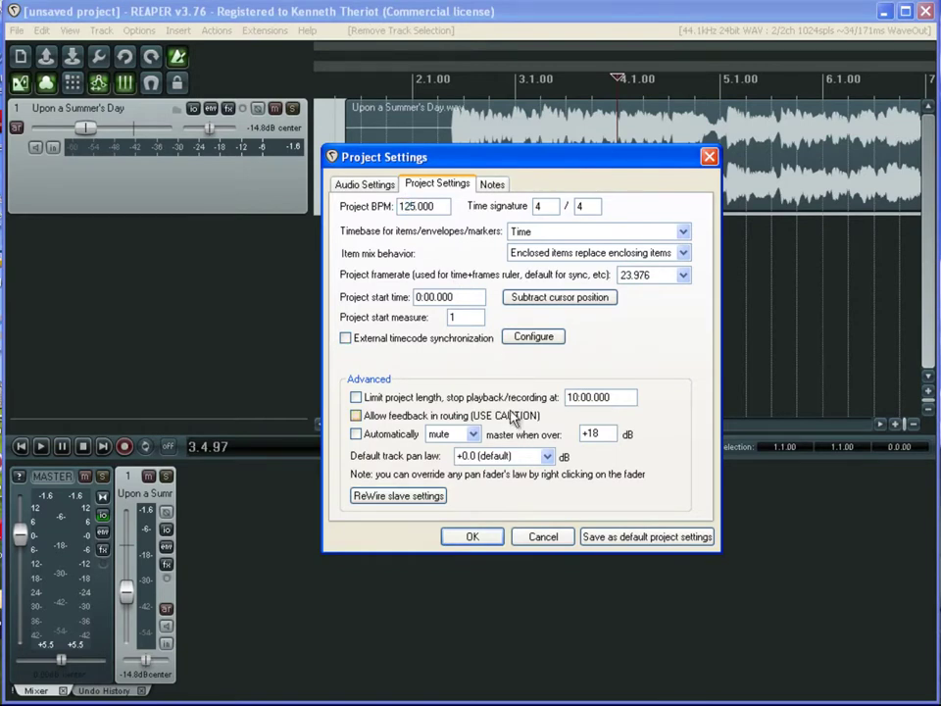
click(483, 540)
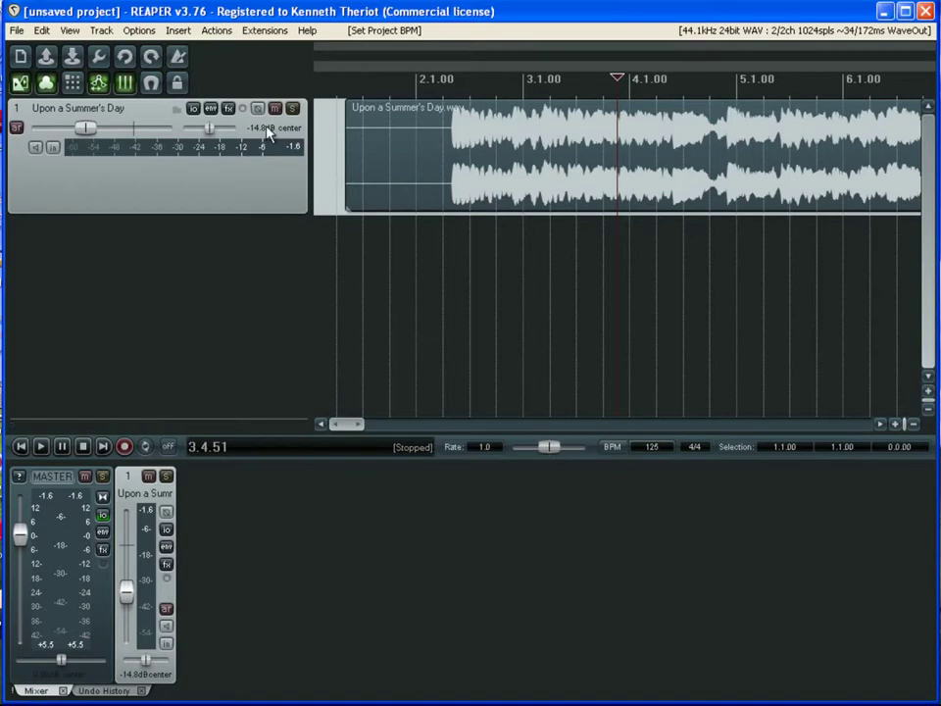
- Play the opening from 2.3.70 without the metronome and nudge the song item about a third of a beat later
click(483, 244)
scroll(483, 243, up, 5)
key(space)
key(space)
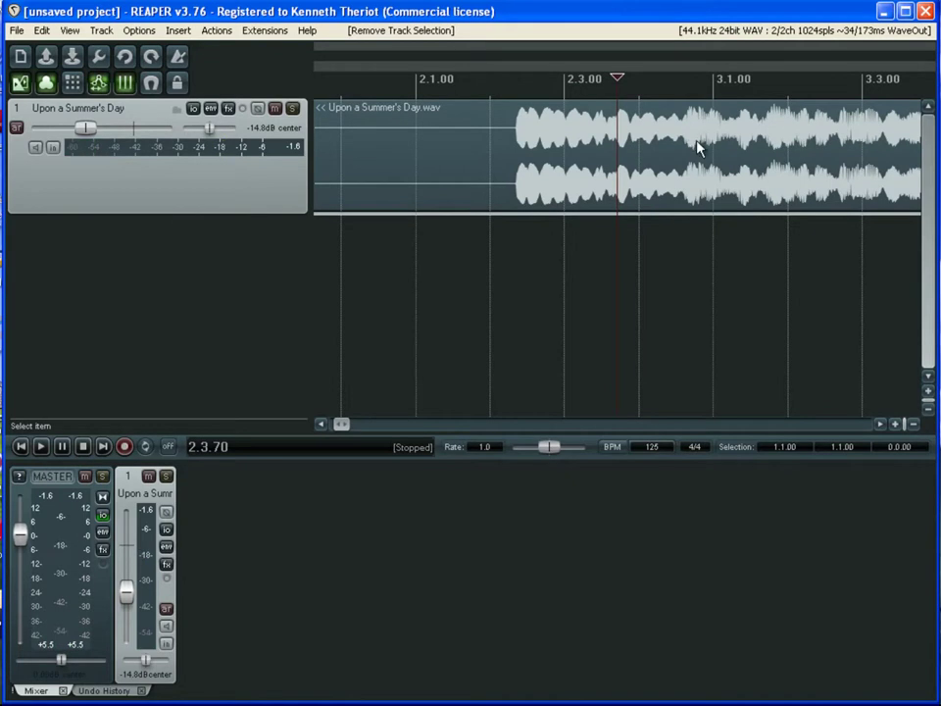
drag(698, 147, 723, 144)
- Turn the metronome back on, play the song from measure 2 past measure 7, and stop playback
click(183, 61)
click(459, 314)
scroll(560, 333, down, 5)
key(space)
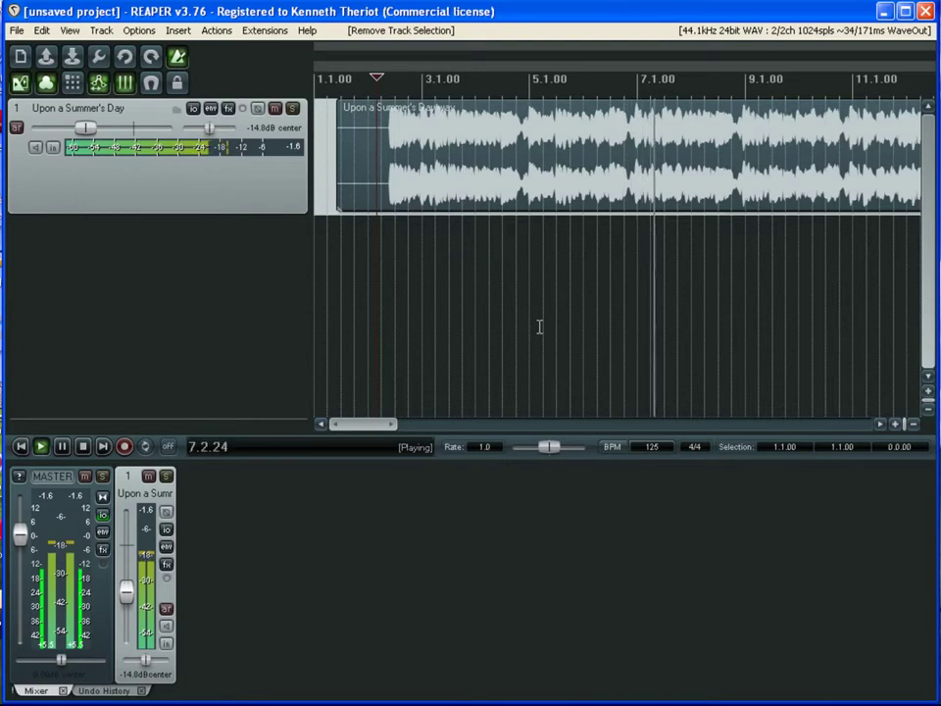
key(space)
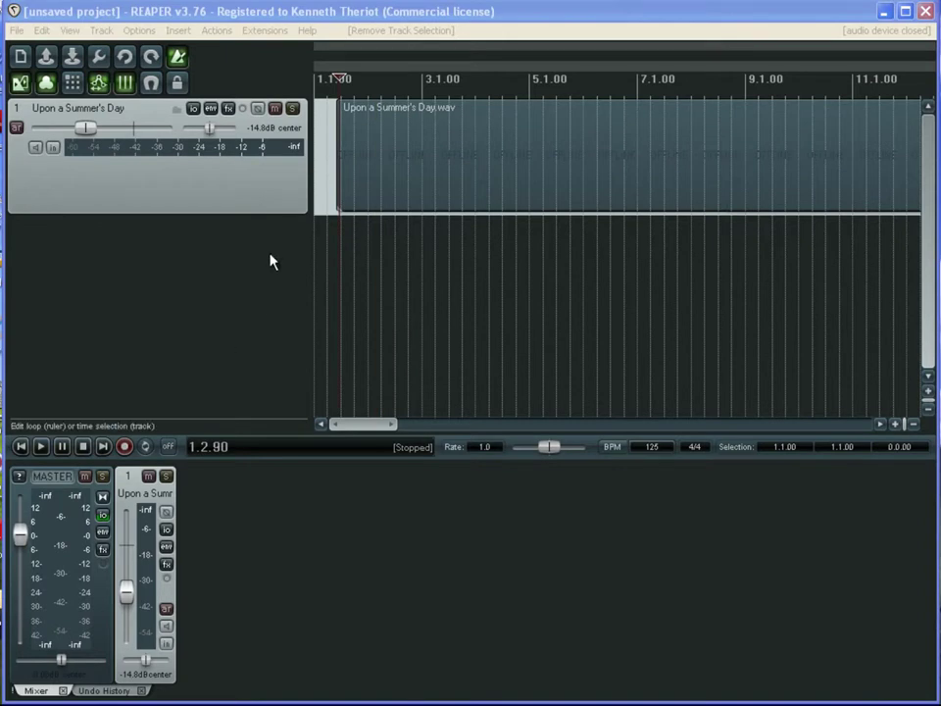
- Turn on snapping and place the edit cursor on the grid lines at 10.1.00 and 9.1.00
click(361, 244)
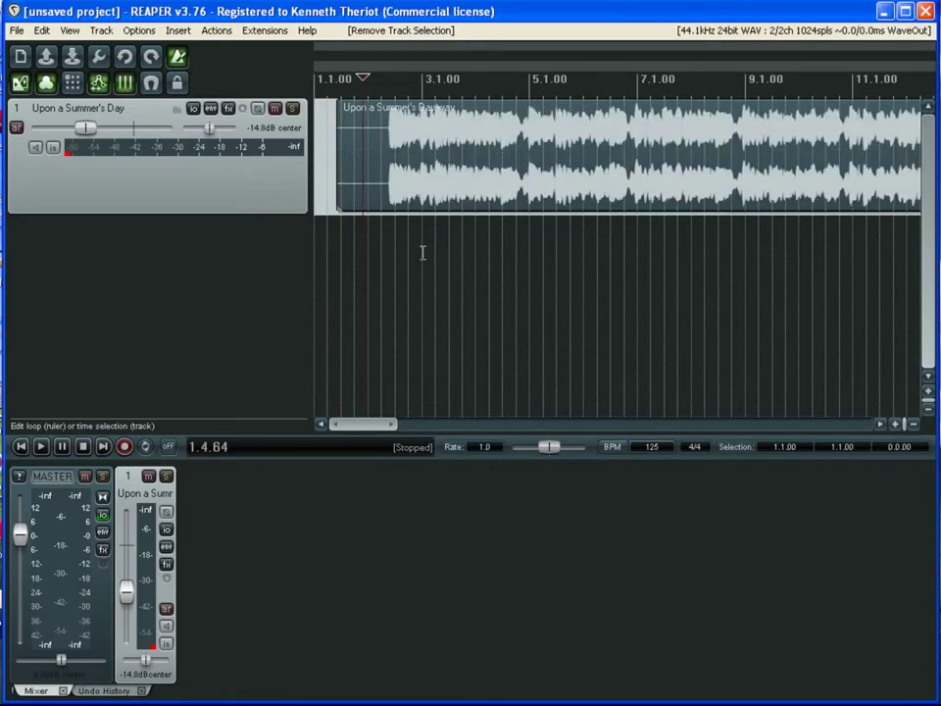
scroll(422, 253, down, 5)
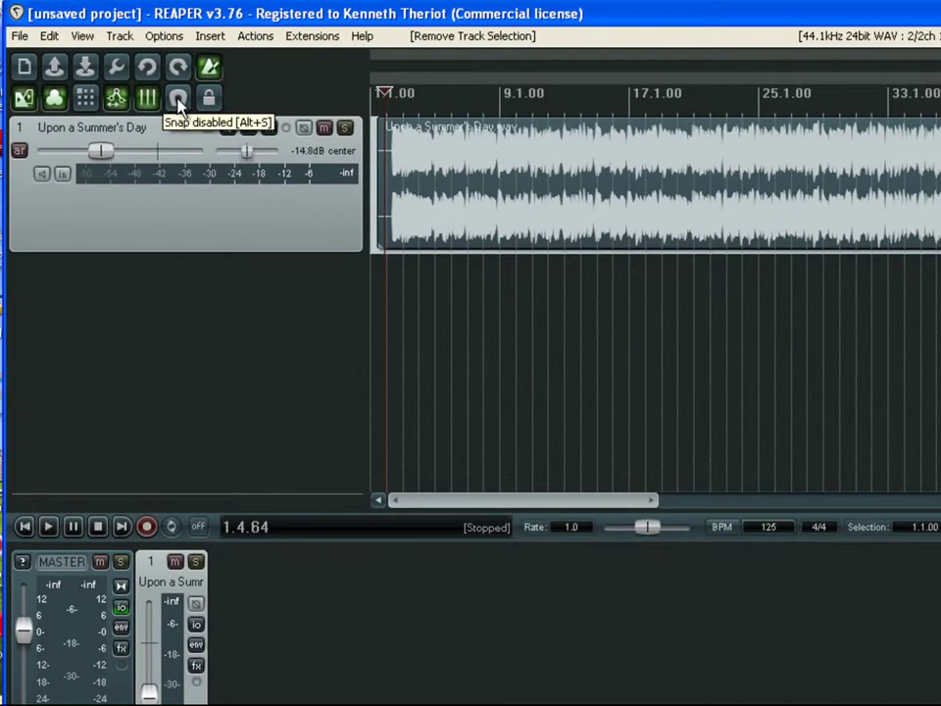
click(178, 99)
click(497, 289)
click(508, 286)
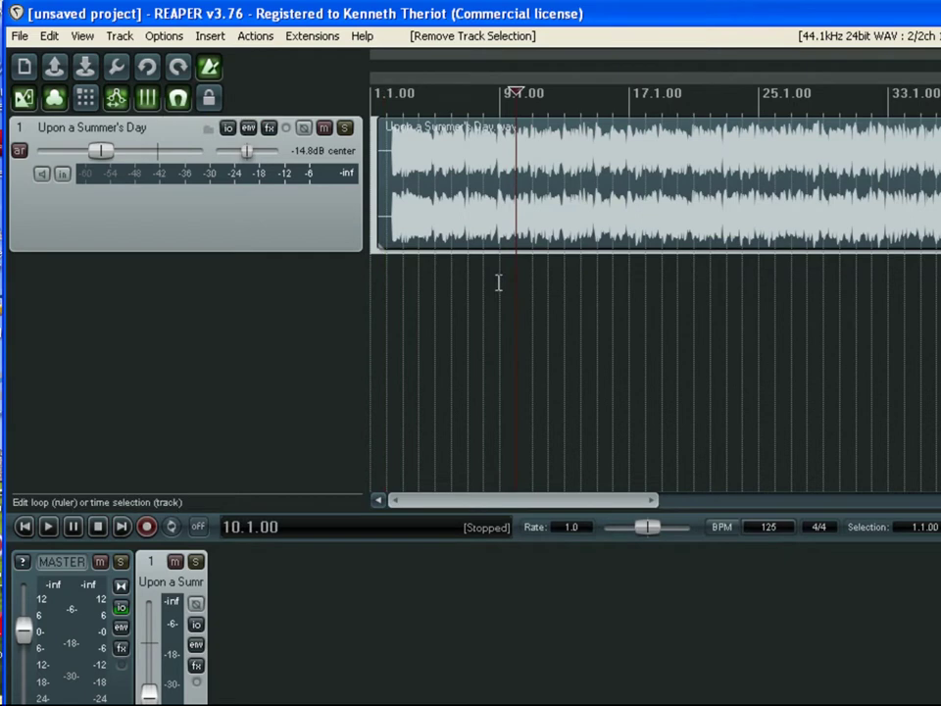
click(485, 286)
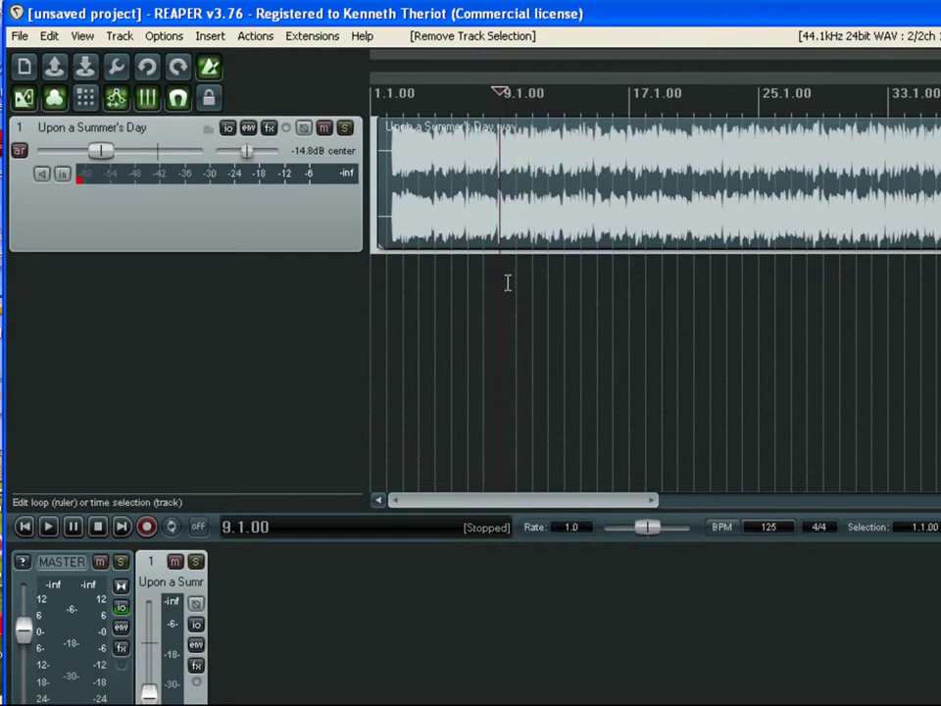
- Place the edit cursor on several grid lines around measure 9 to check the snapping
click(519, 280)
click(533, 279)
click(509, 279)
click(503, 284)
scroll(605, 320, up, 6)
scroll(768, 298, up, 3)
scroll(767, 294, down, 9)
- Place the edit cursor at 3.1.00 and play the song from there twice with the metronome
click(390, 283)
scroll(512, 283, up, 6)
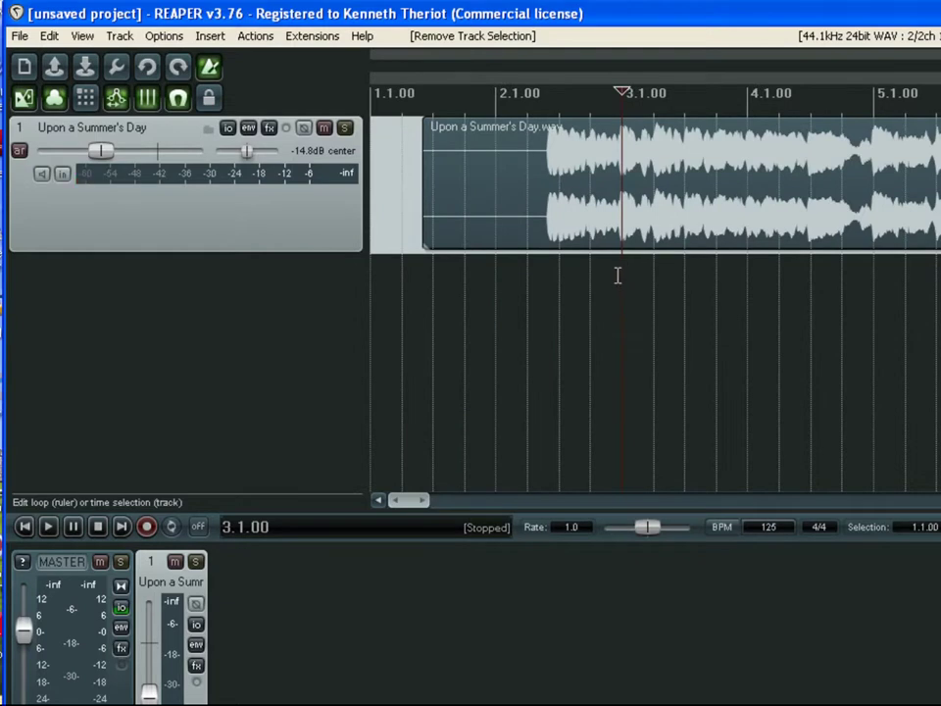
key(space)
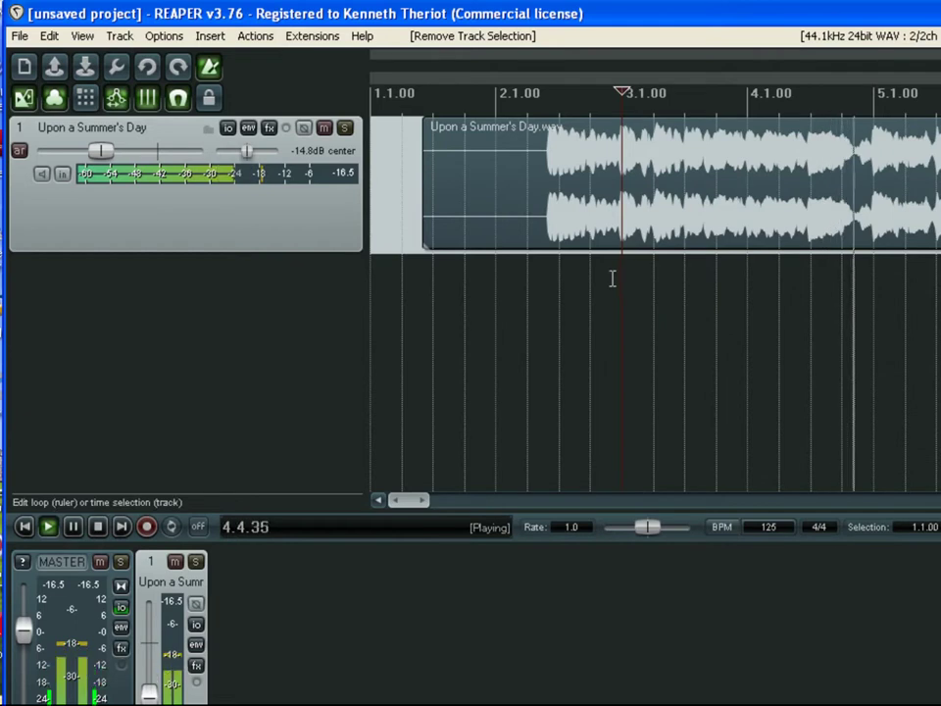
key(space)
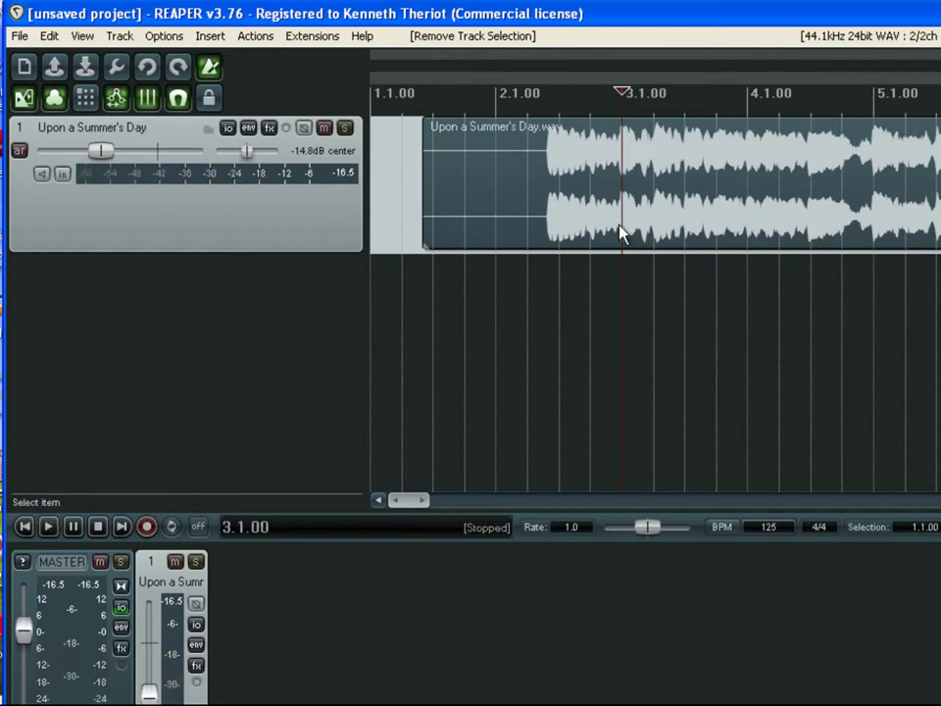
key(space)
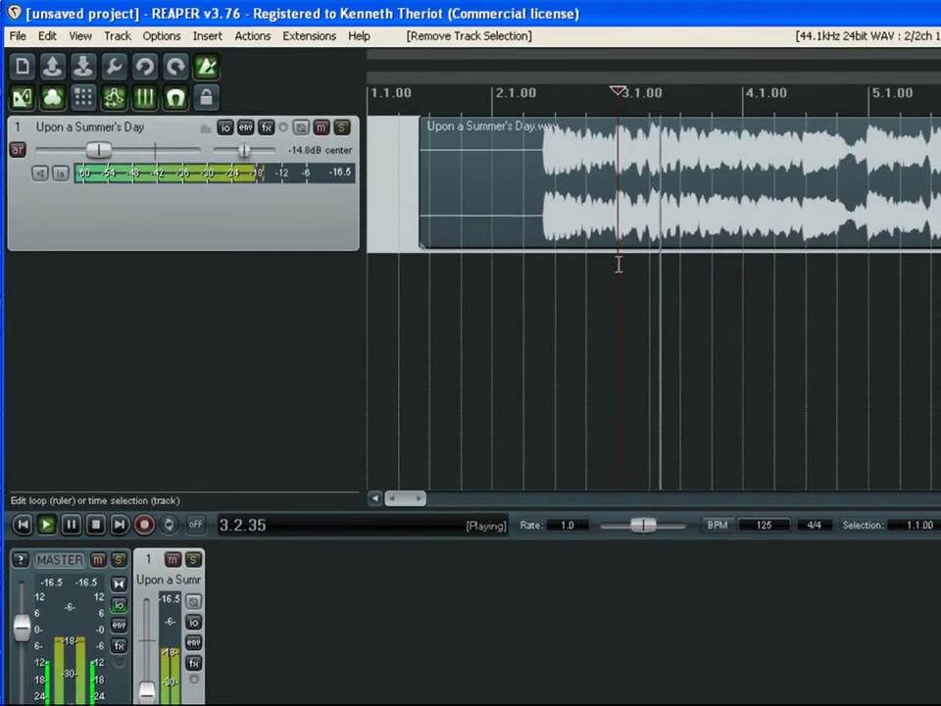
key(space)
- Place the edit cursor at 3.2.00, move it to measure 4, and play the song with the metronome into measure 9
click(526, 257)
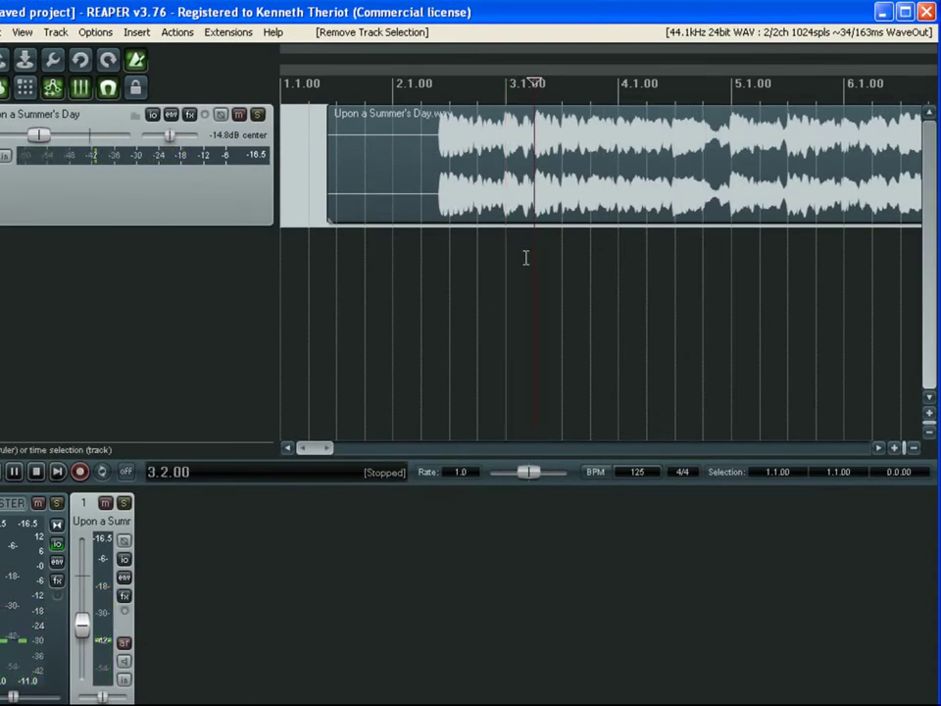
scroll(526, 257, down, 4)
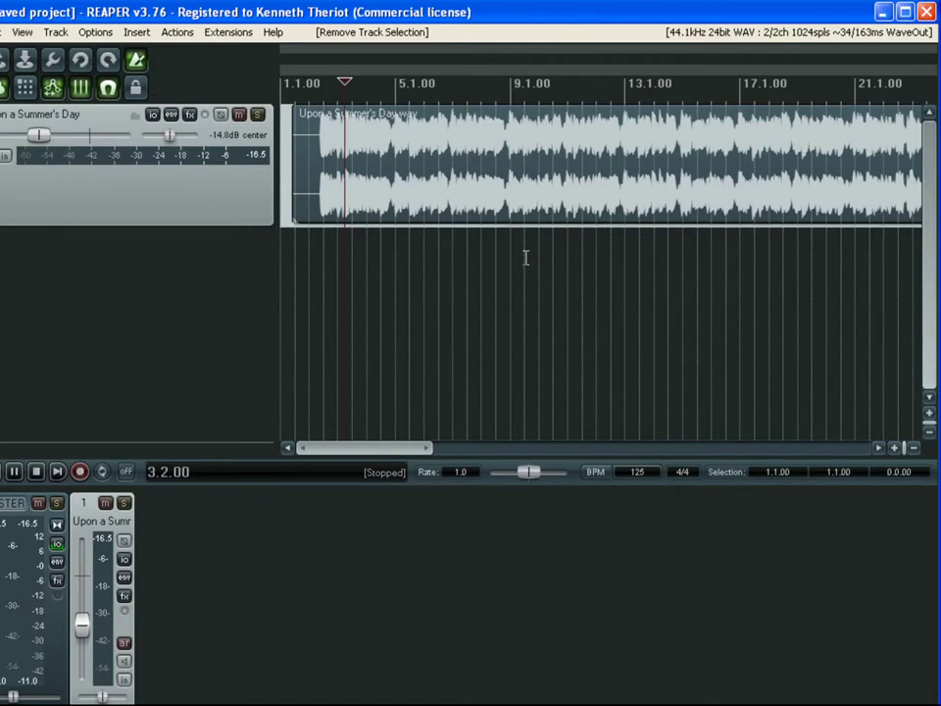
scroll(526, 256, down, 2)
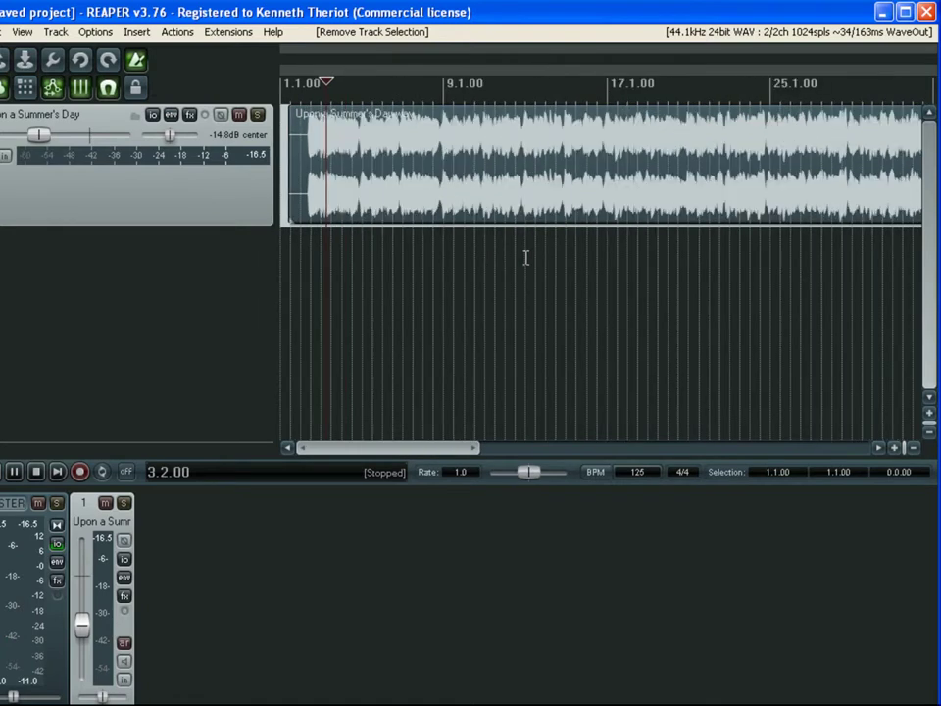
scroll(440, 301, up, 2)
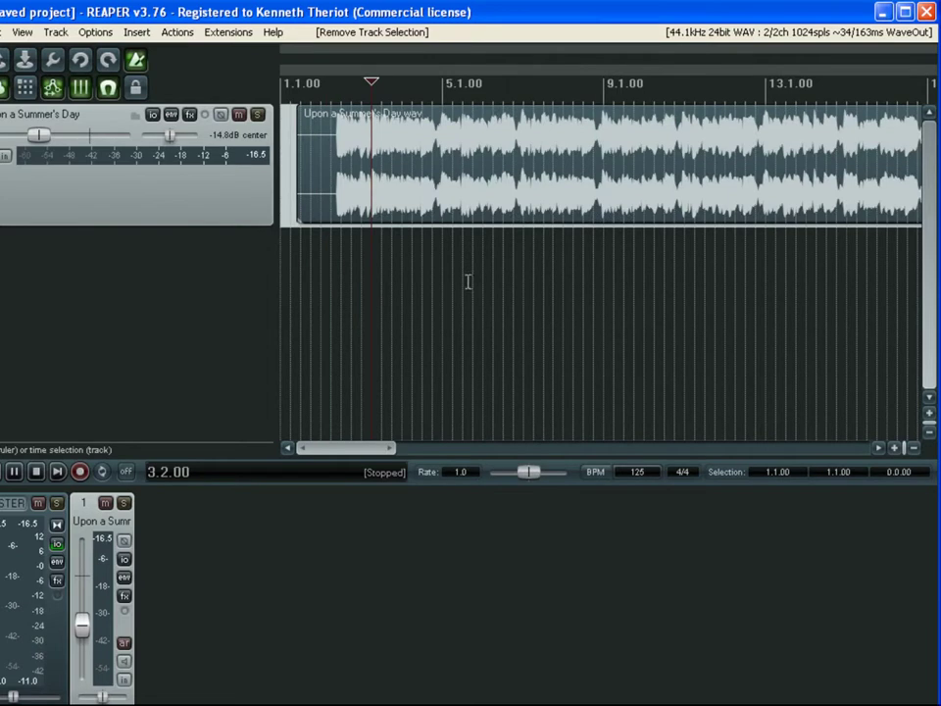
click(422, 263)
key(space)
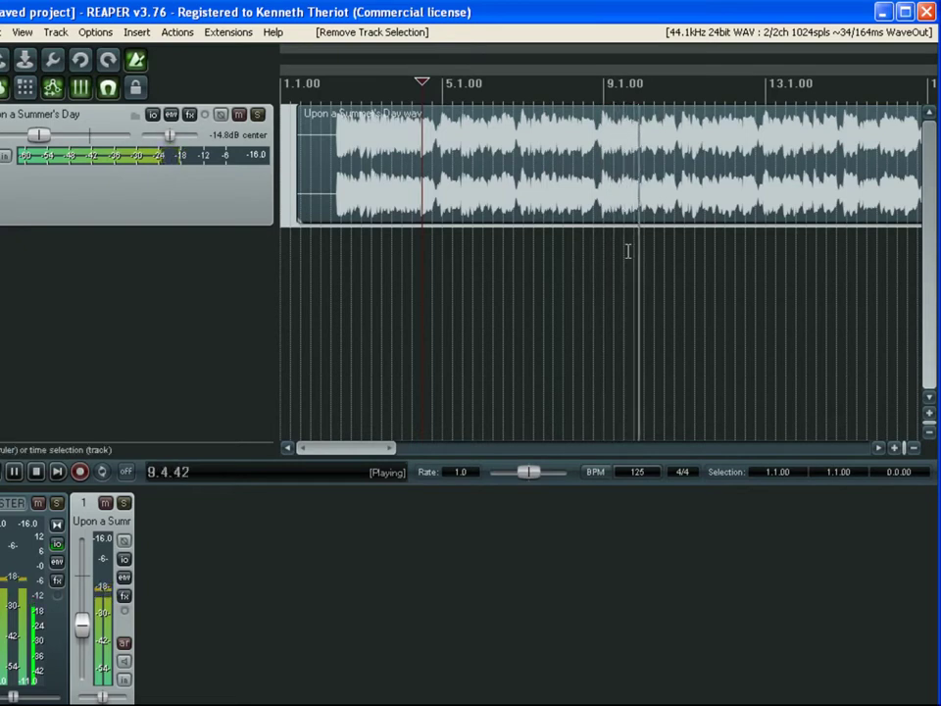
key(space)
- Place the edit cursor at 11.1.00 and turn off snapping
click(679, 233)
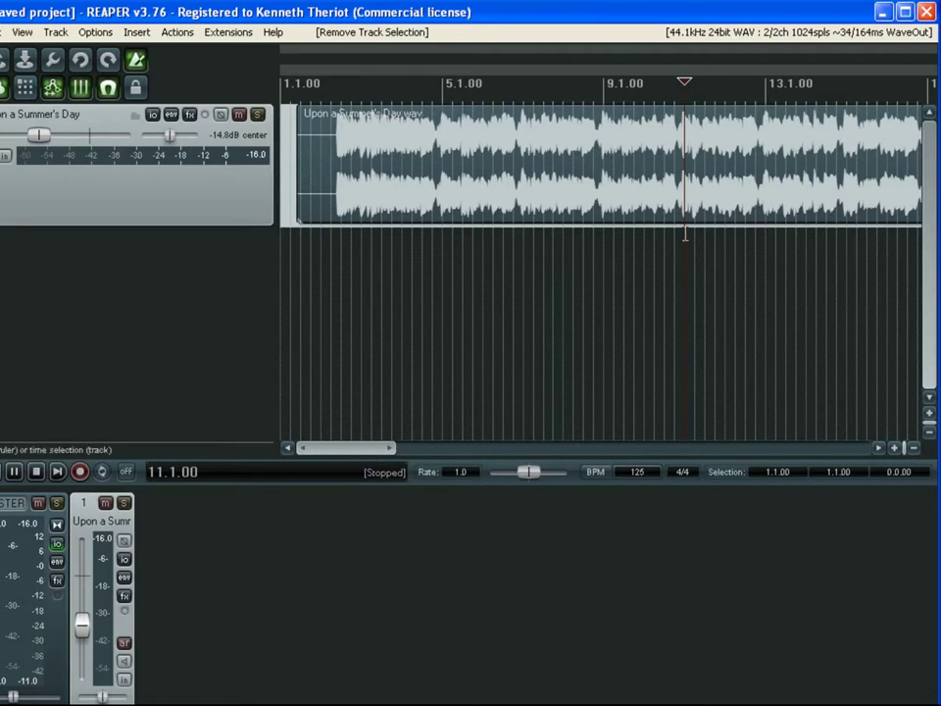
drag(333, 454, 349, 451)
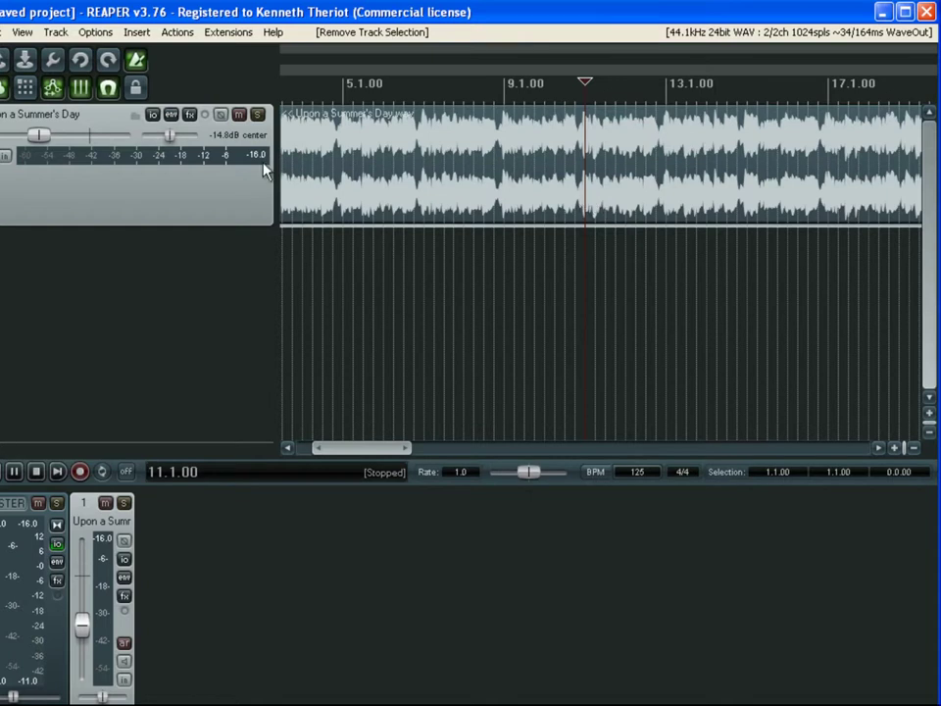
click(108, 89)
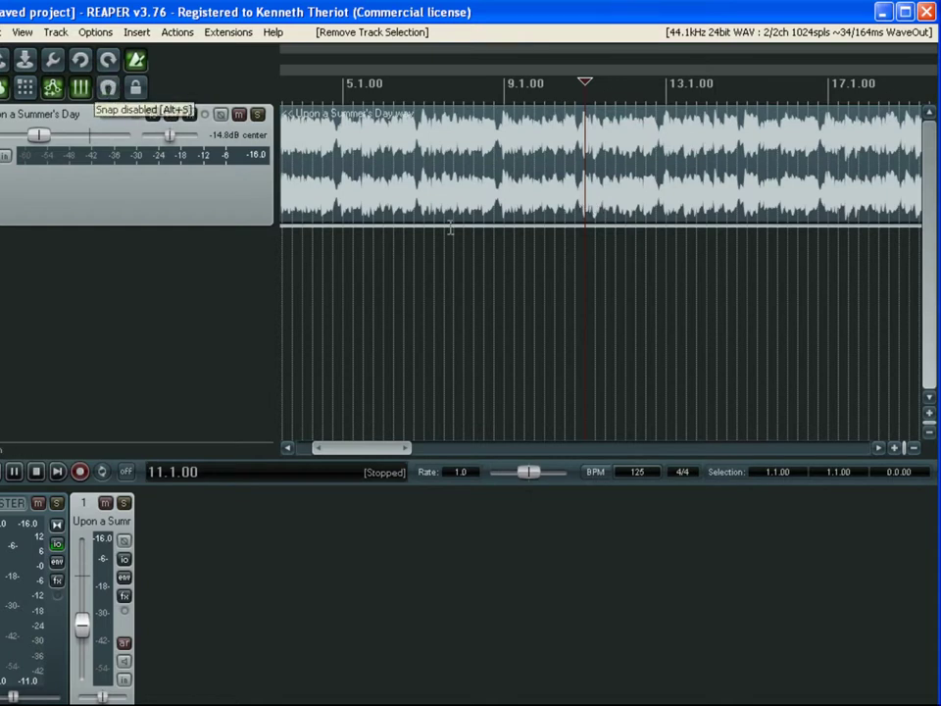
- Play the song from 10.3.30 across measure 11 and shift the song item so its downbeat lines up with 11.1.00
click(586, 256)
scroll(586, 256, up, 6)
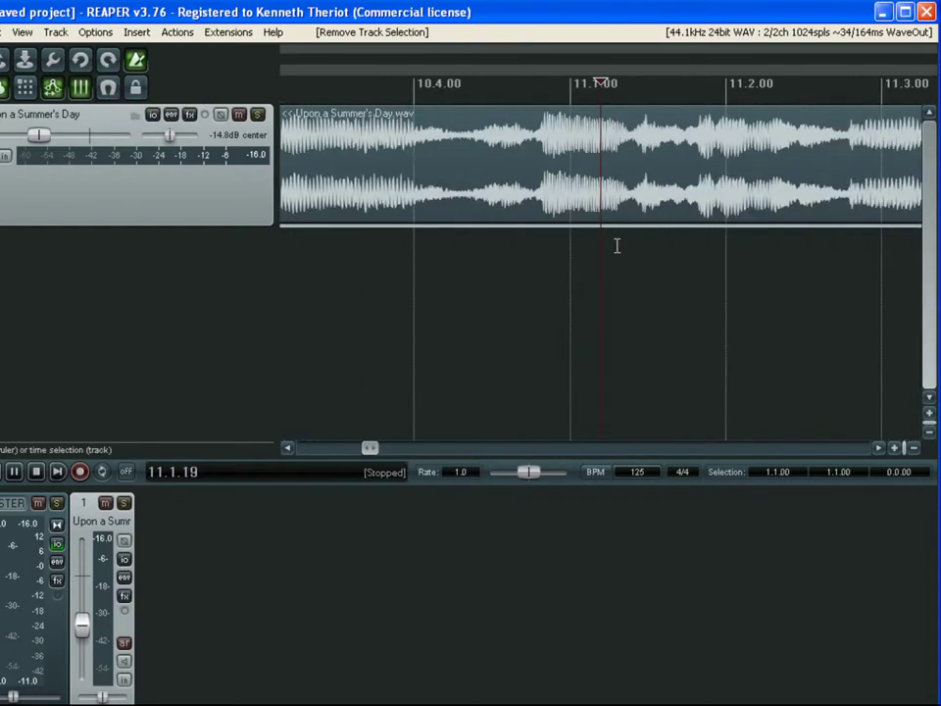
click(306, 260)
key(space)
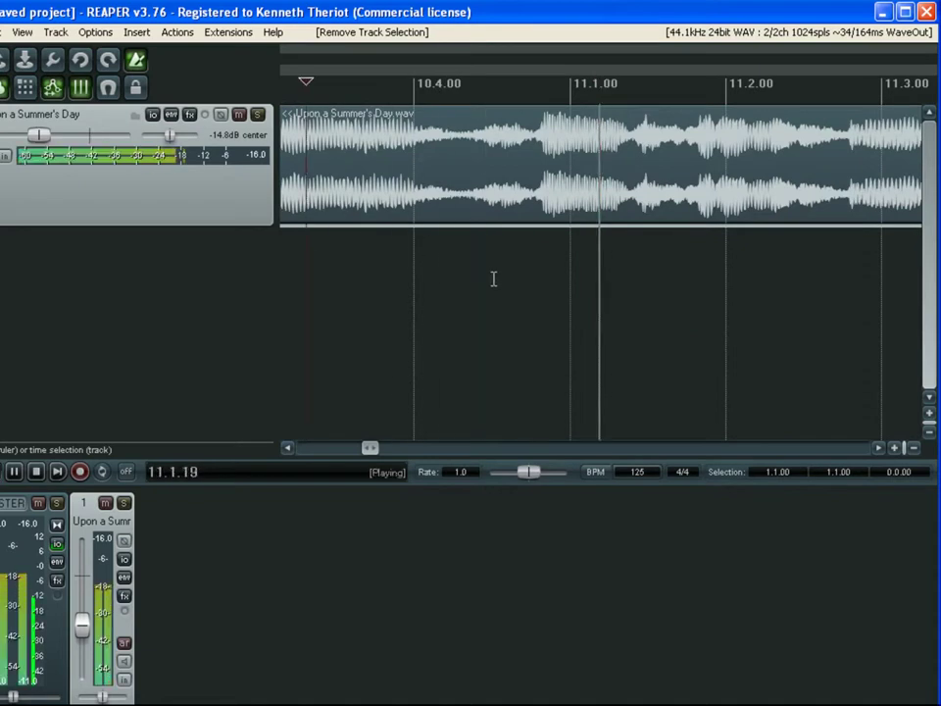
key(space)
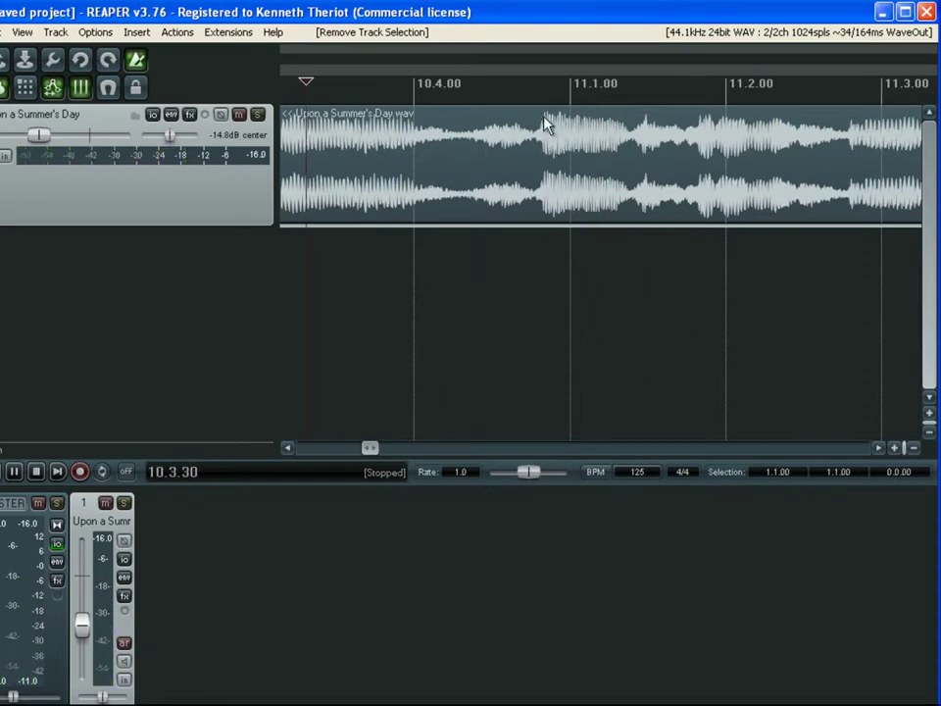
drag(552, 144, 578, 143)
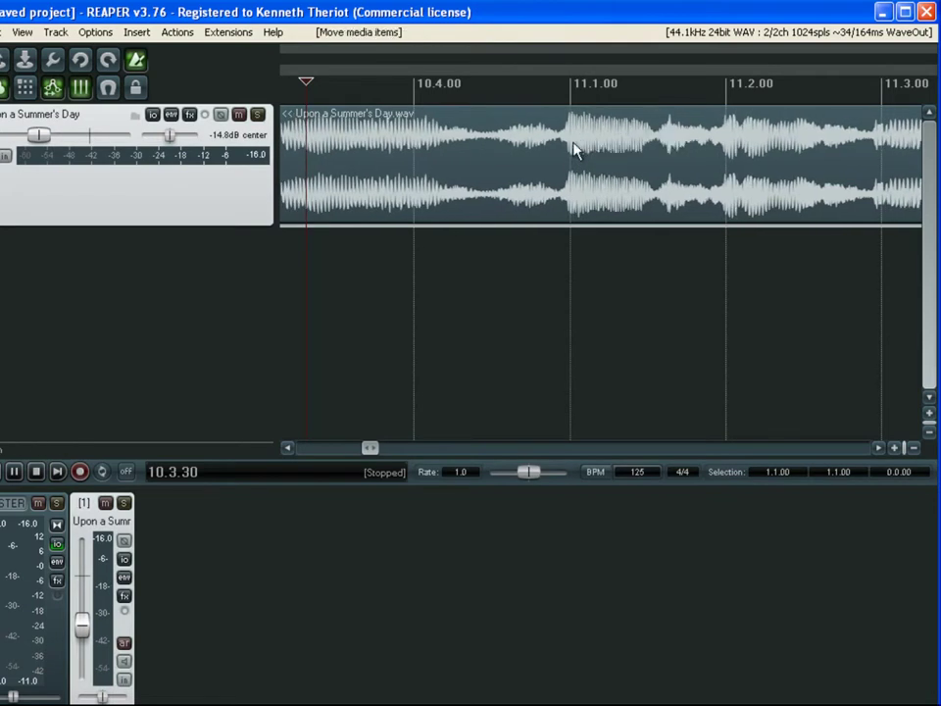
- Turn snapping back on and play the song from 10.1.00 and from 9.3.00 to locate the chorus start
click(109, 87)
scroll(468, 271, down, 1)
scroll(529, 267, down, 3)
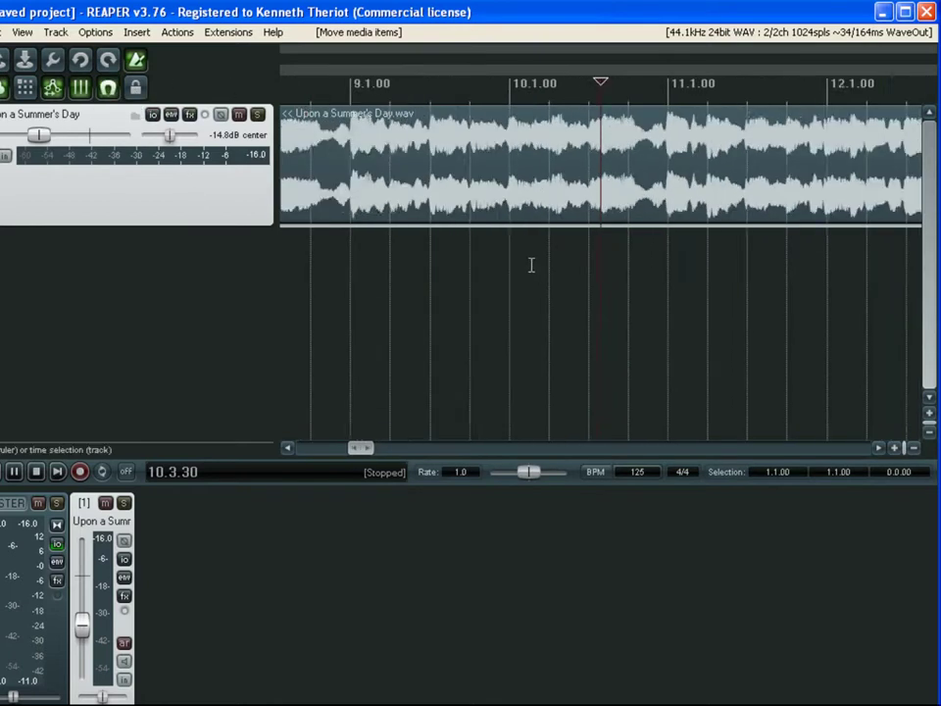
click(529, 267)
key(space)
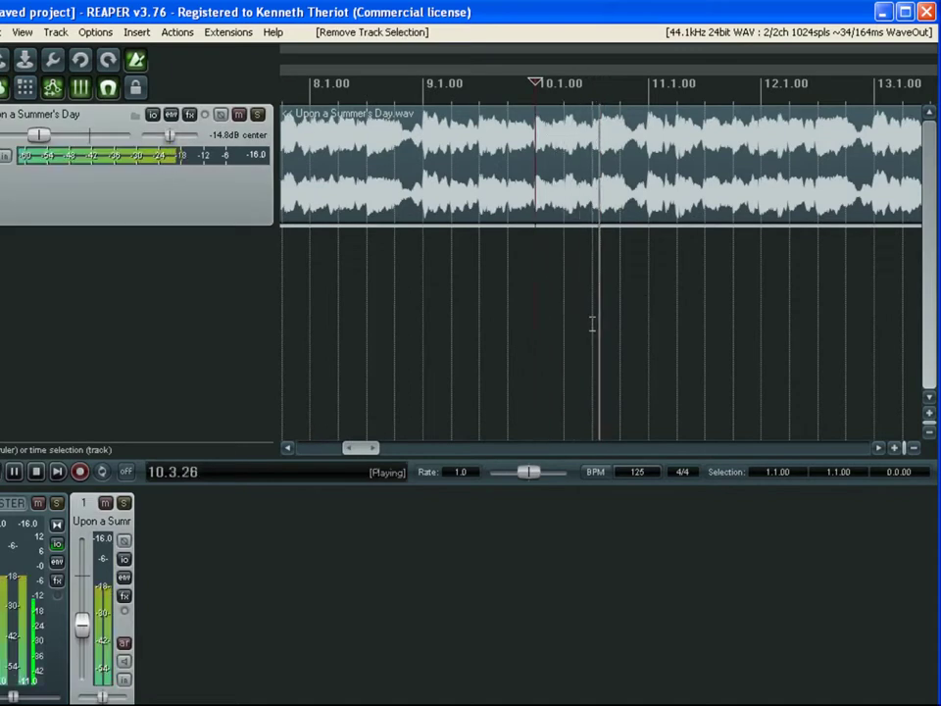
key(space)
click(471, 275)
key(space)
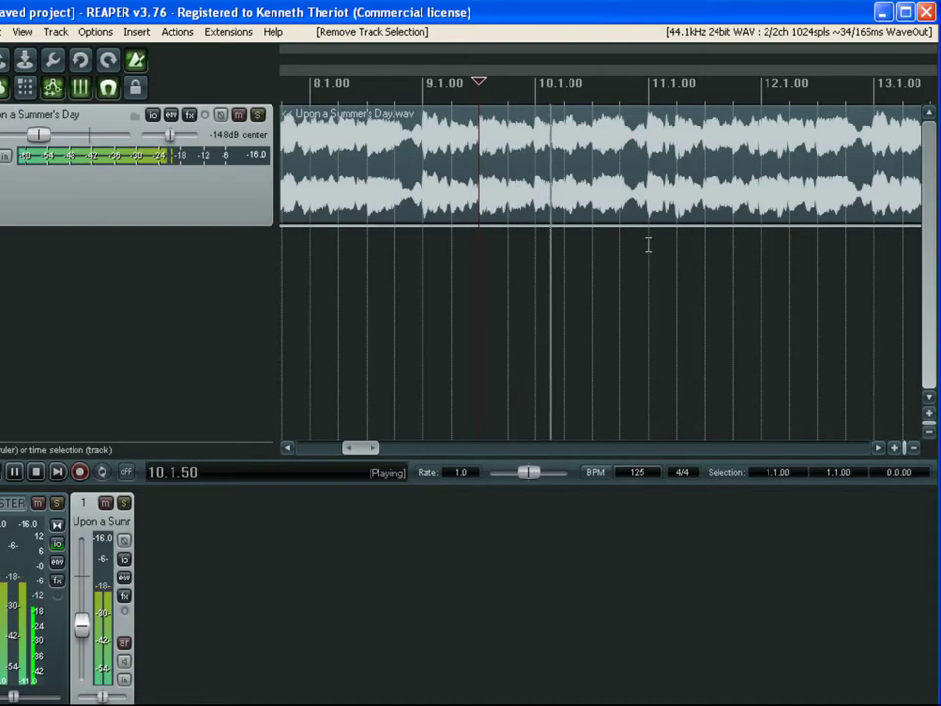
key(space)
- Add a marker at 11.1.00 and name it "chorus 1"
click(648, 237)
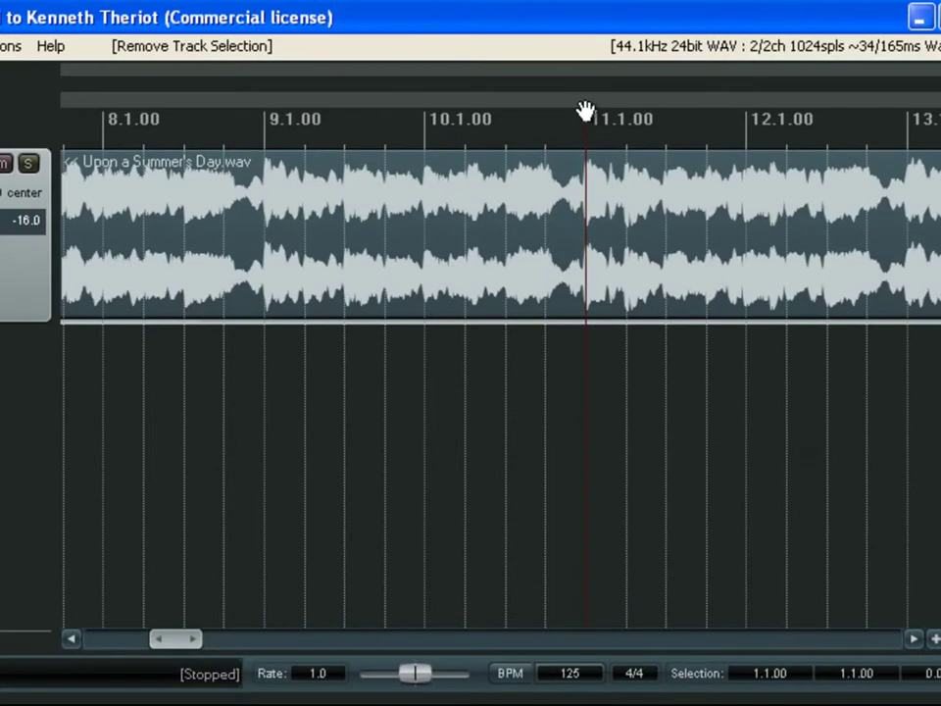
key(m)
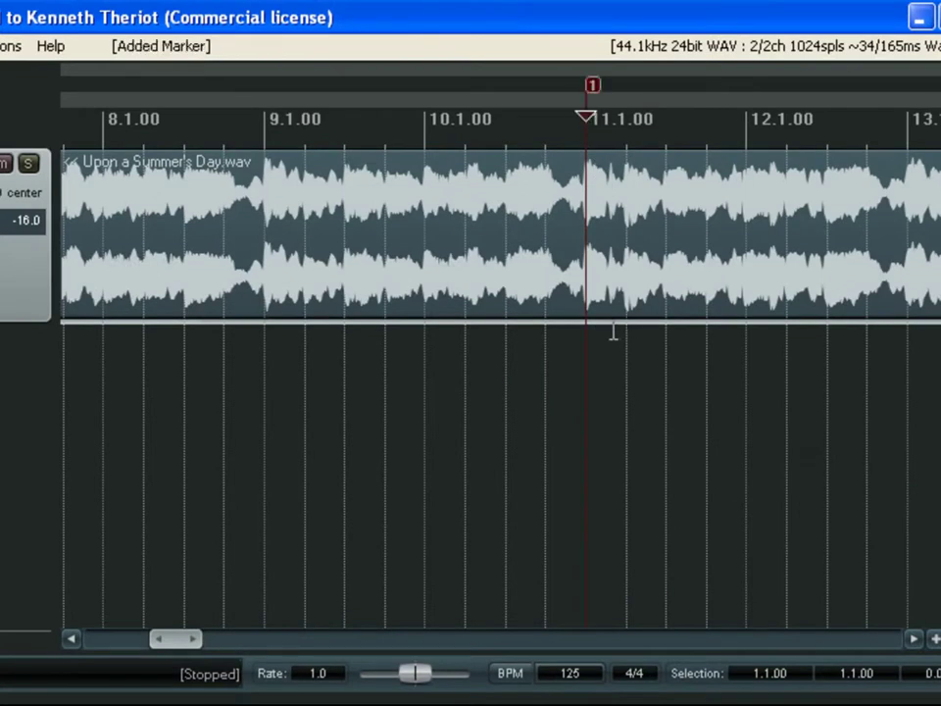
double_click(593, 87)
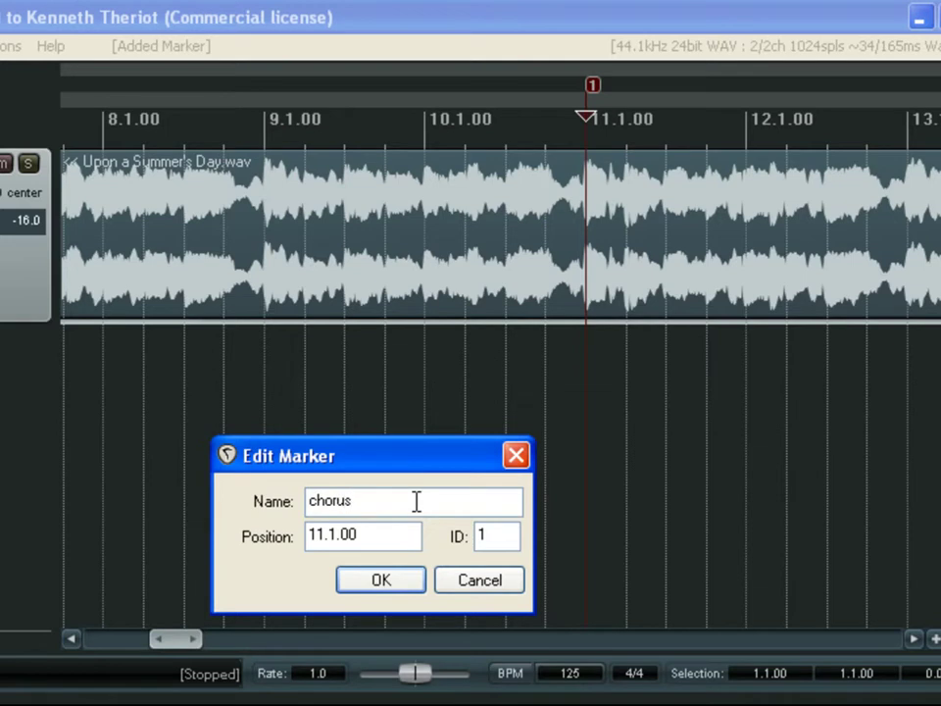
text(chorus 1)
click(382, 579)
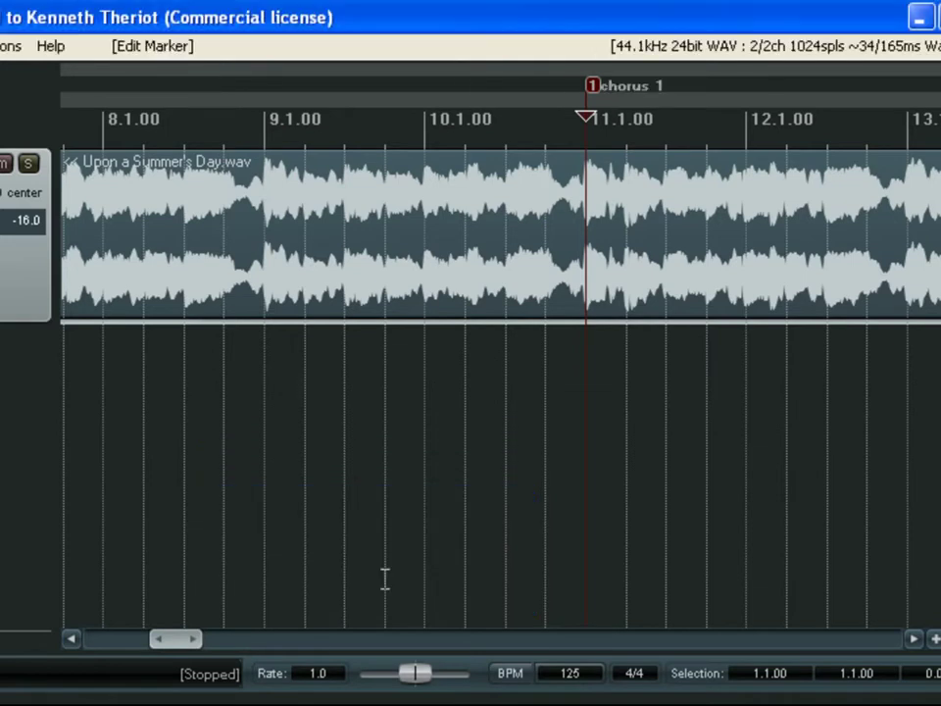
- Play the song from the chorus 1 marker at 11.1.00 through measure 14 to find where the next phrase starts
click(584, 337)
key(space)
scroll(321, 474, down, 2)
scroll(321, 474, down, 1)
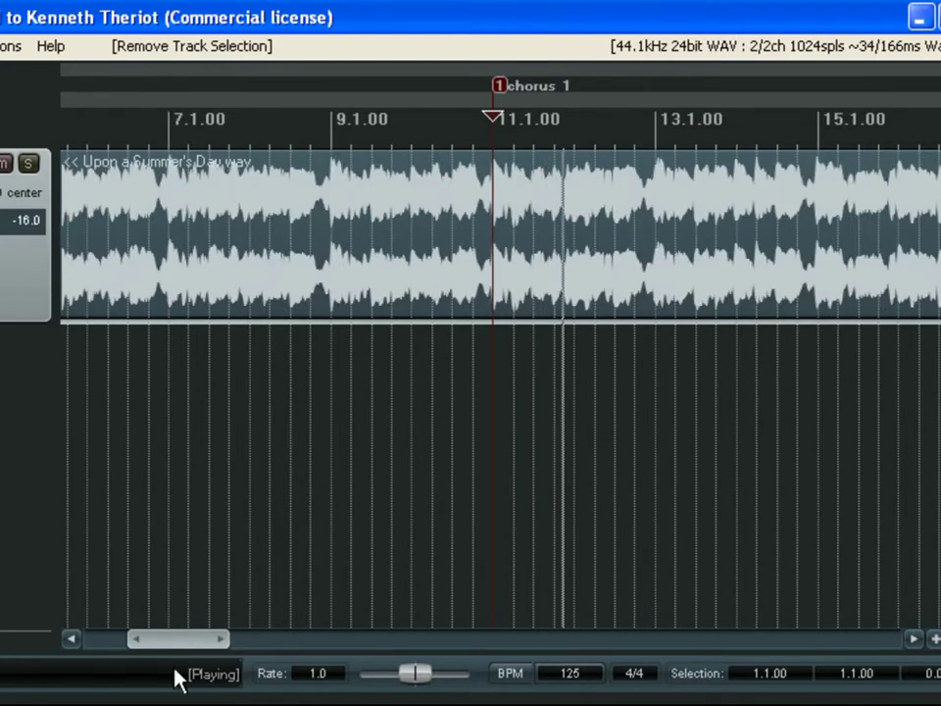
drag(179, 641, 218, 641)
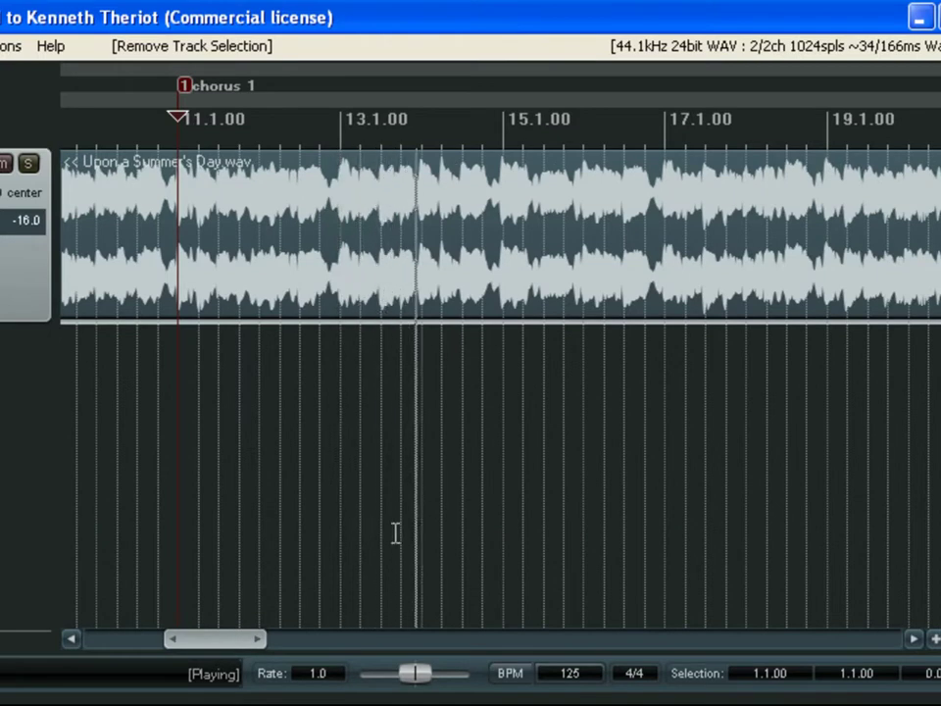
key(space)
- Add a marker at 15.1.00 and name it "chorus 2"
click(503, 350)
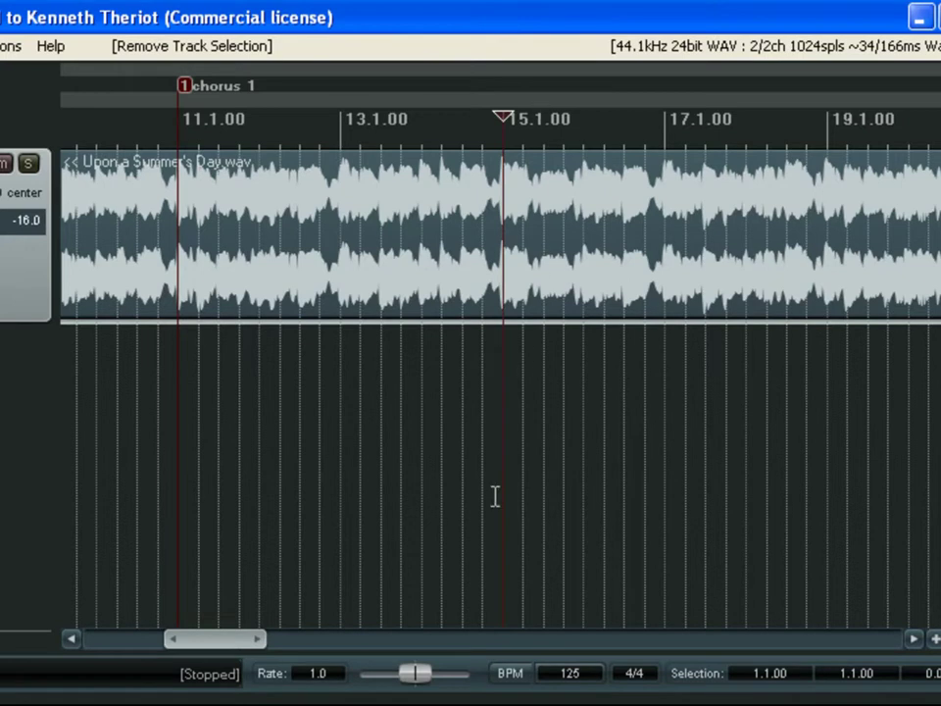
key(m)
double_click(510, 88)
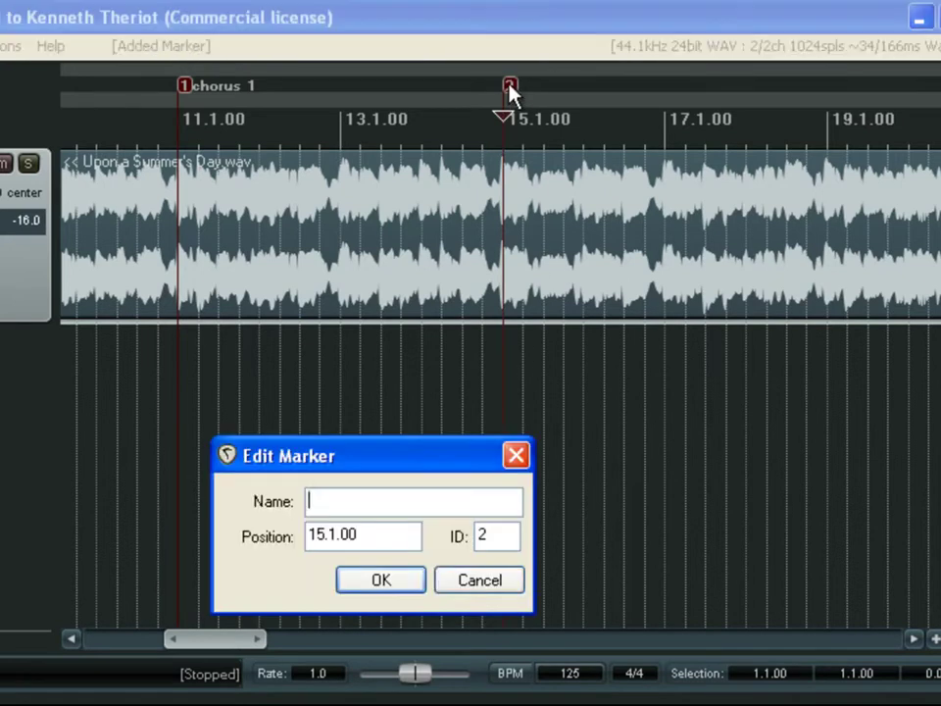
text(chorus )
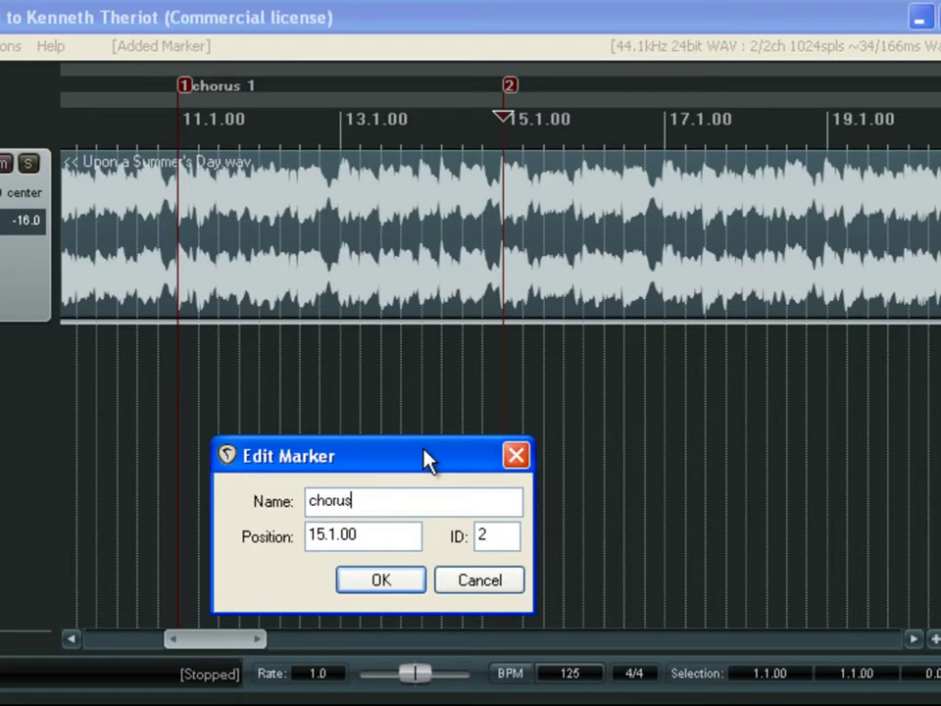
text(2)
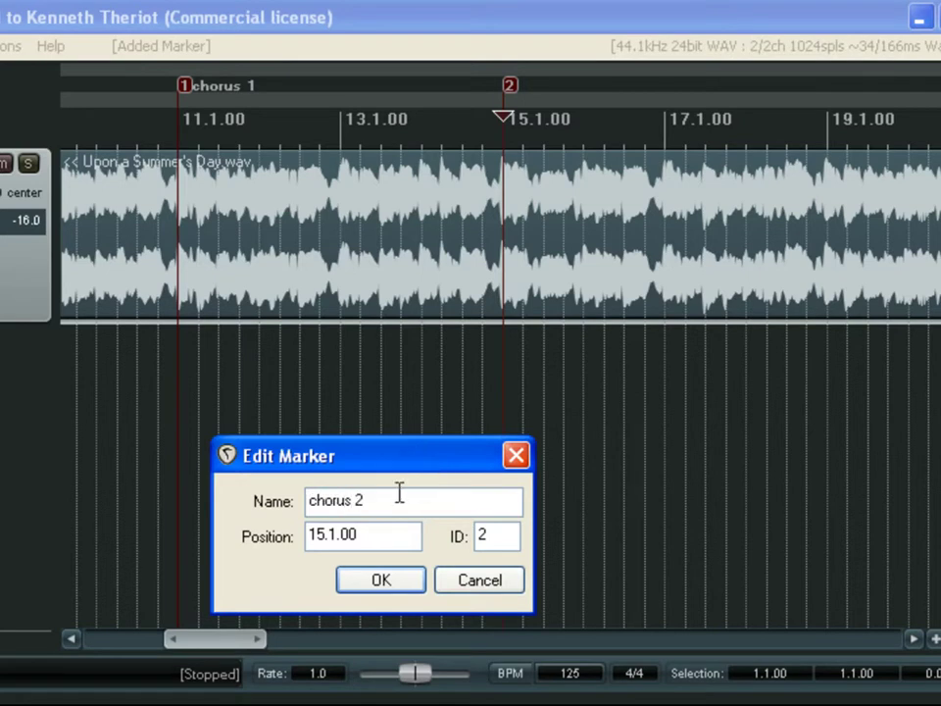
click(398, 579)
- Play the song from the chorus 2 marker up to about 19.1.00
key(space)
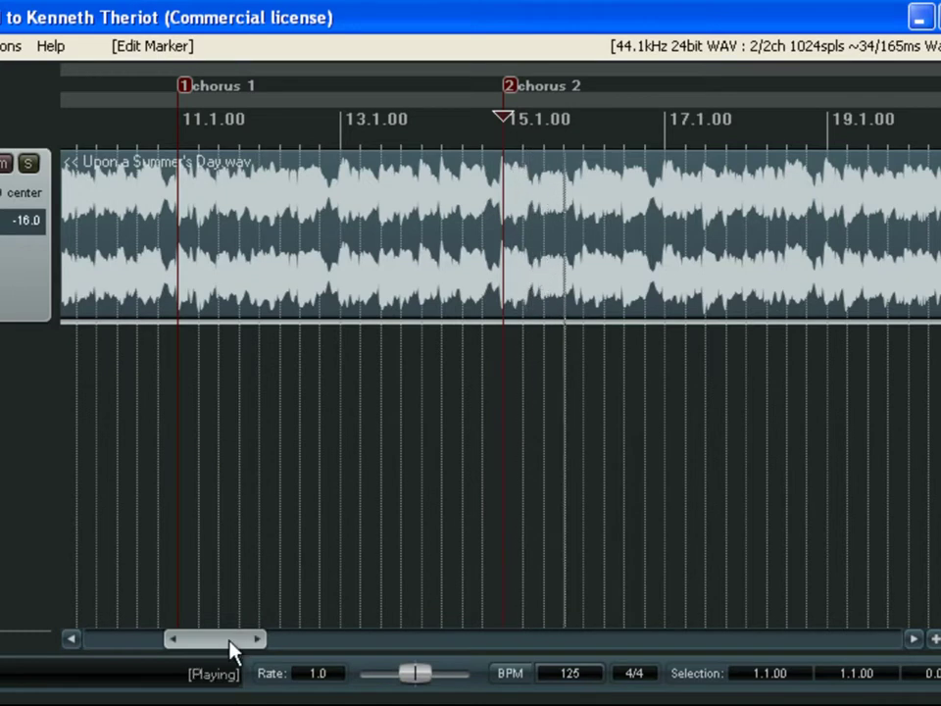
drag(232, 648, 269, 651)
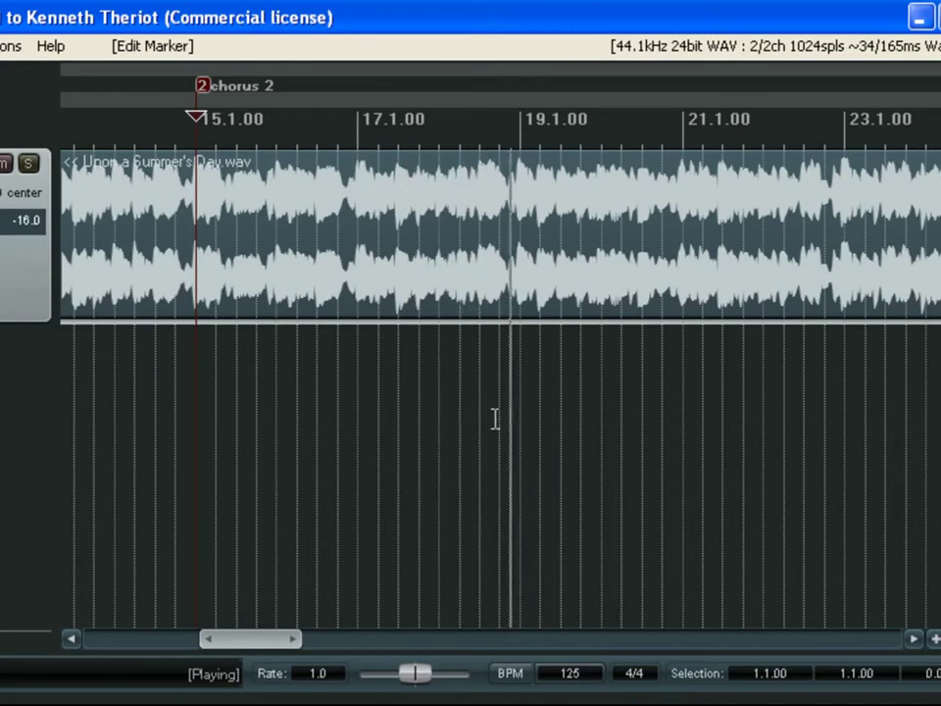
key(space)
- Add a marker at 19.1.00 and name it "chorus 3"
click(521, 345)
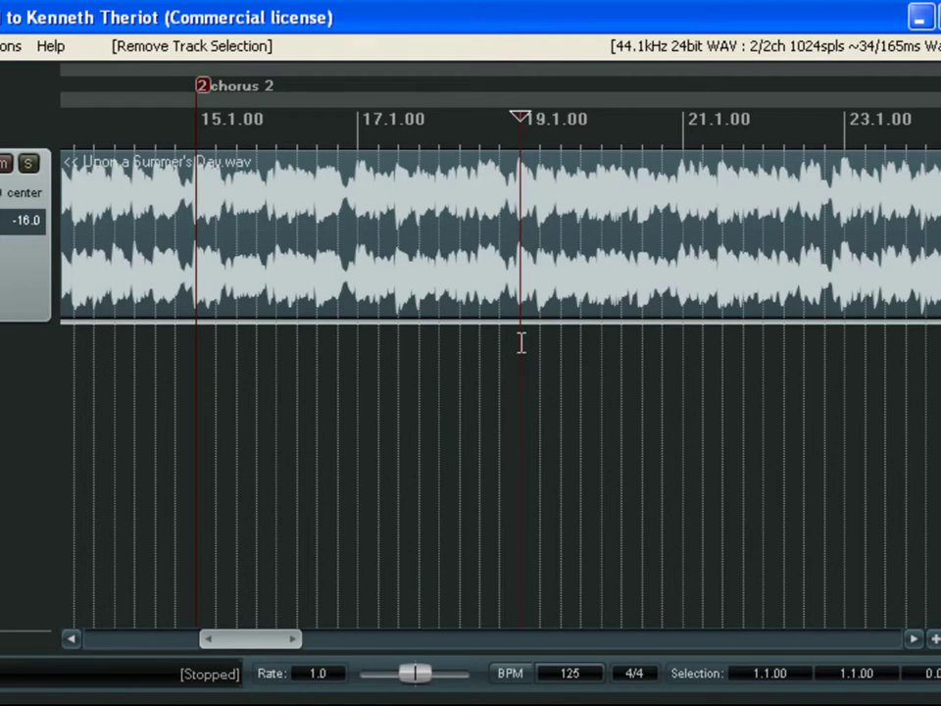
key(m)
double_click(525, 86)
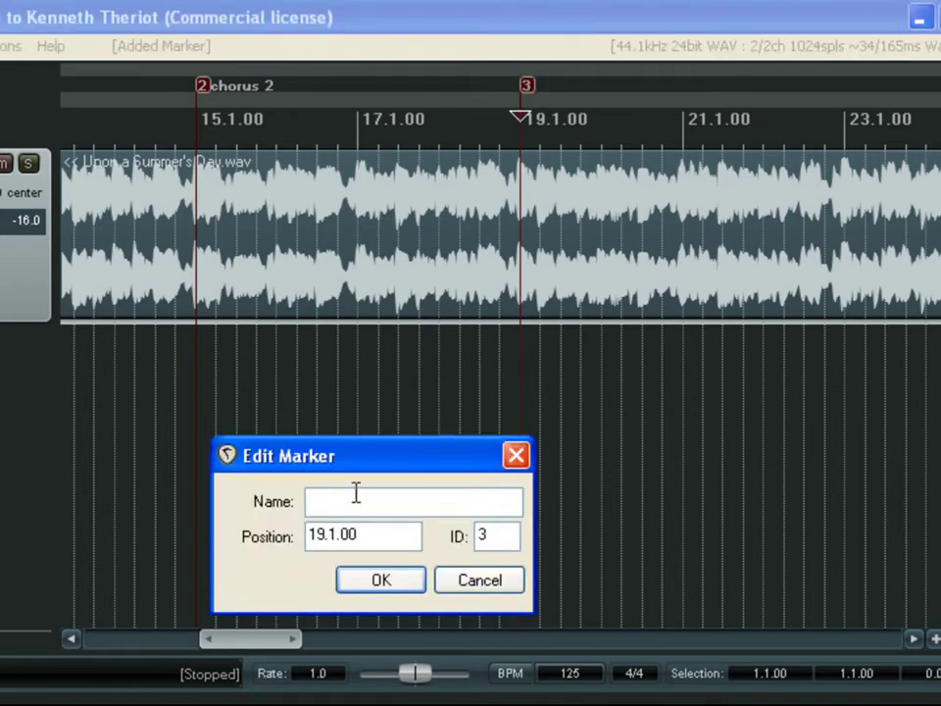
text(chorus 3)
click(407, 582)
scroll(412, 545, down, 4)
scroll(445, 436, down, 5)
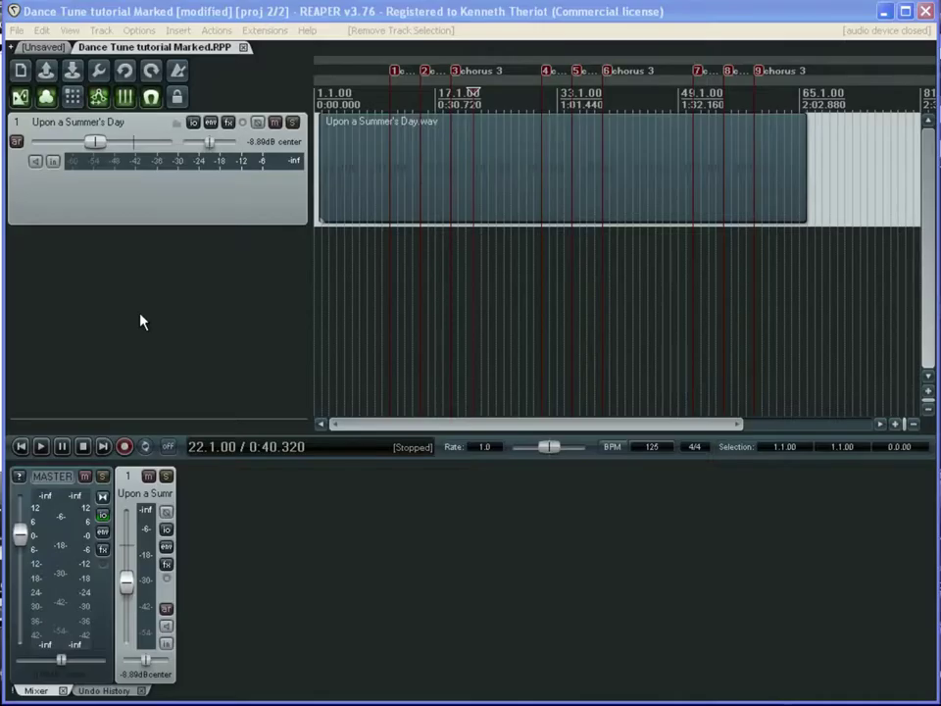
- In the Dance Tune tutorial Marked project, play the song briefly from the first chorus 1 marker
click(366, 283)
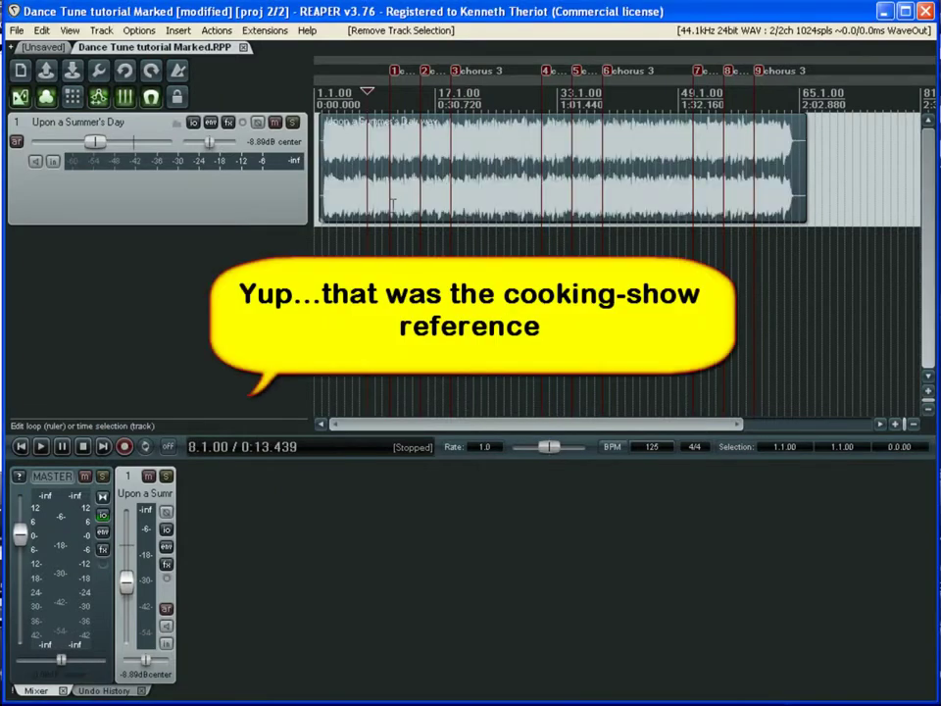
key(space)
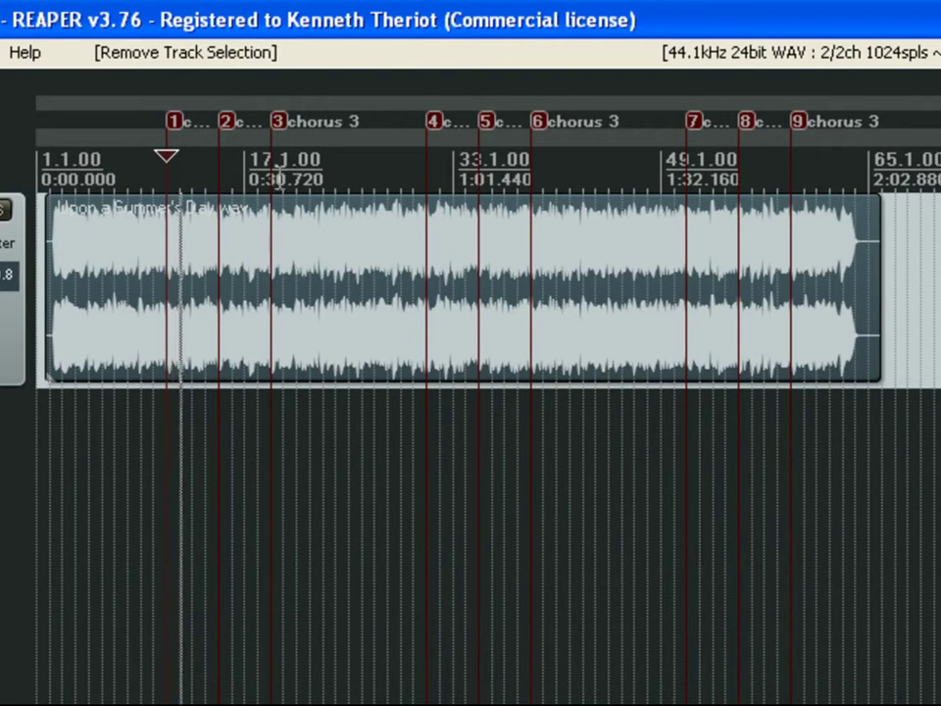
key(space)
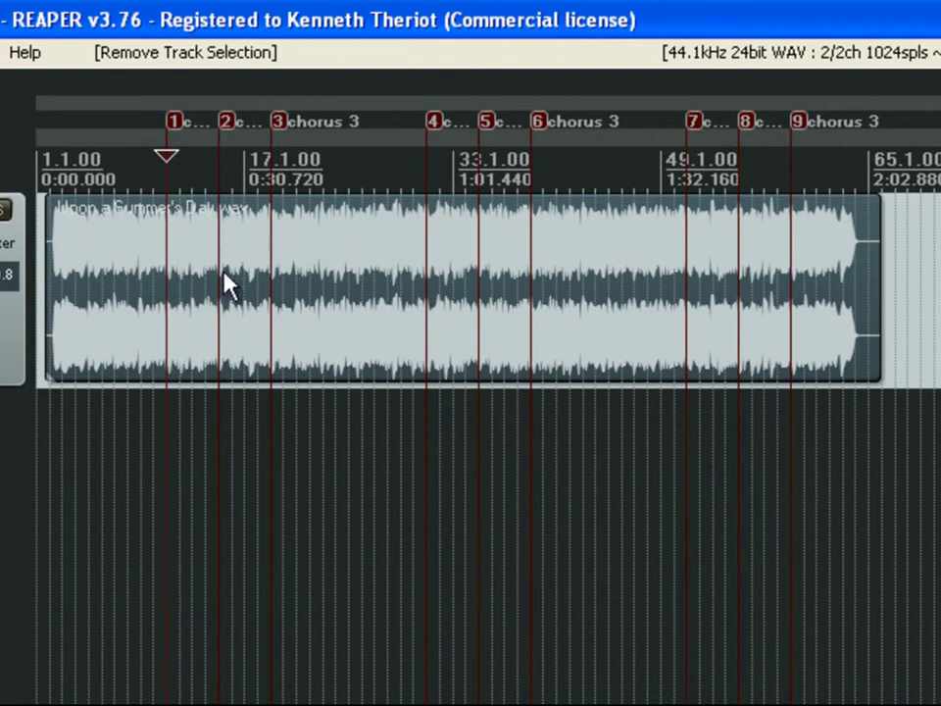
- Play the song from 30.1.00 into marker 4, and place the edit cursor at marker 7
click(415, 391)
scroll(408, 409, up, 3)
scroll(408, 412, up, 3)
key(space)
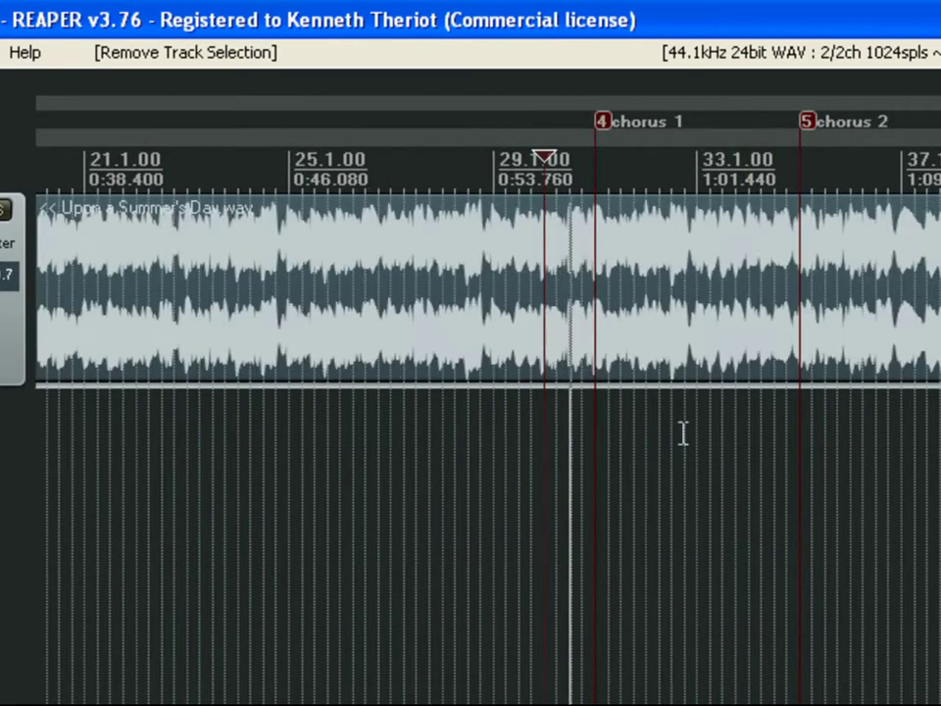
scroll(638, 434, down, 3)
scroll(638, 434, down, 5)
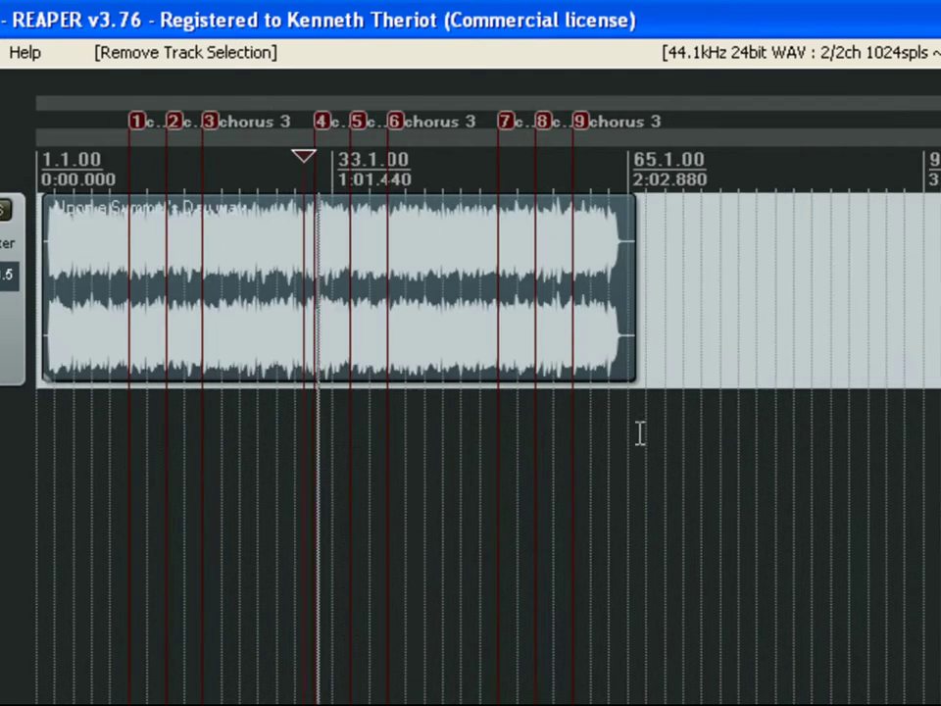
click(500, 412)
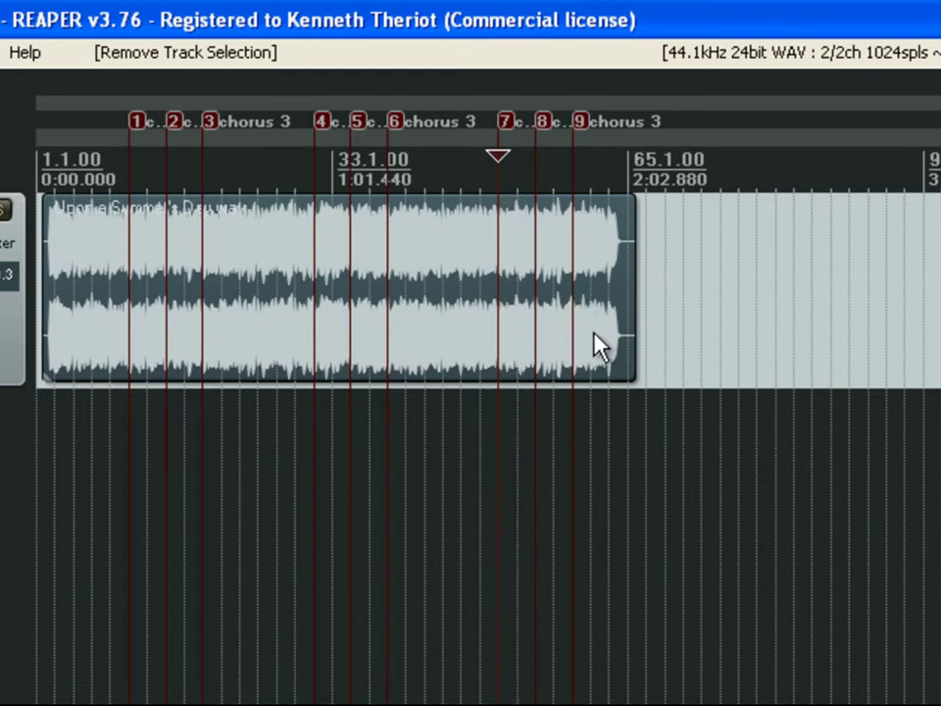
key(space)
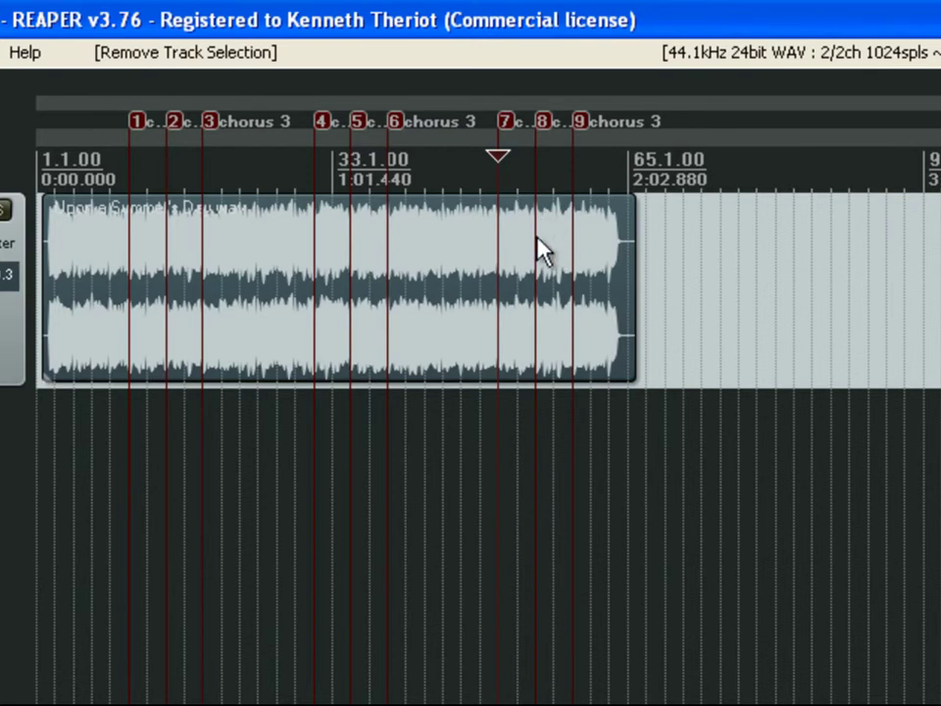
- Cut the section from marker 8 to marker 9 (55.1.00 to 59.1.00) out of the song item and check the playback
drag(535, 414, 564, 416)
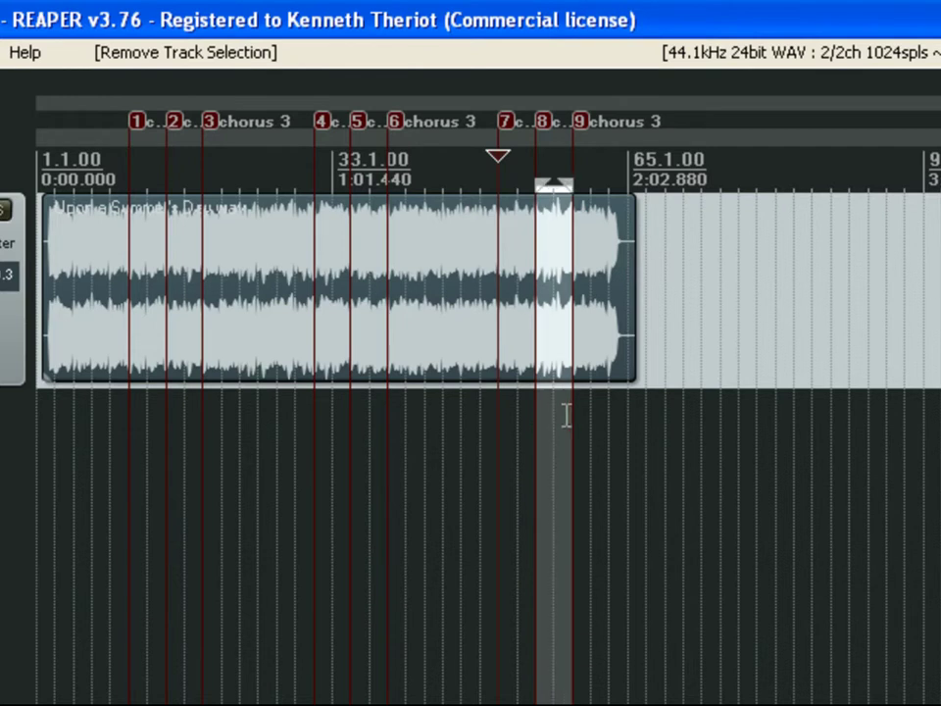
scroll(598, 443, up, 5)
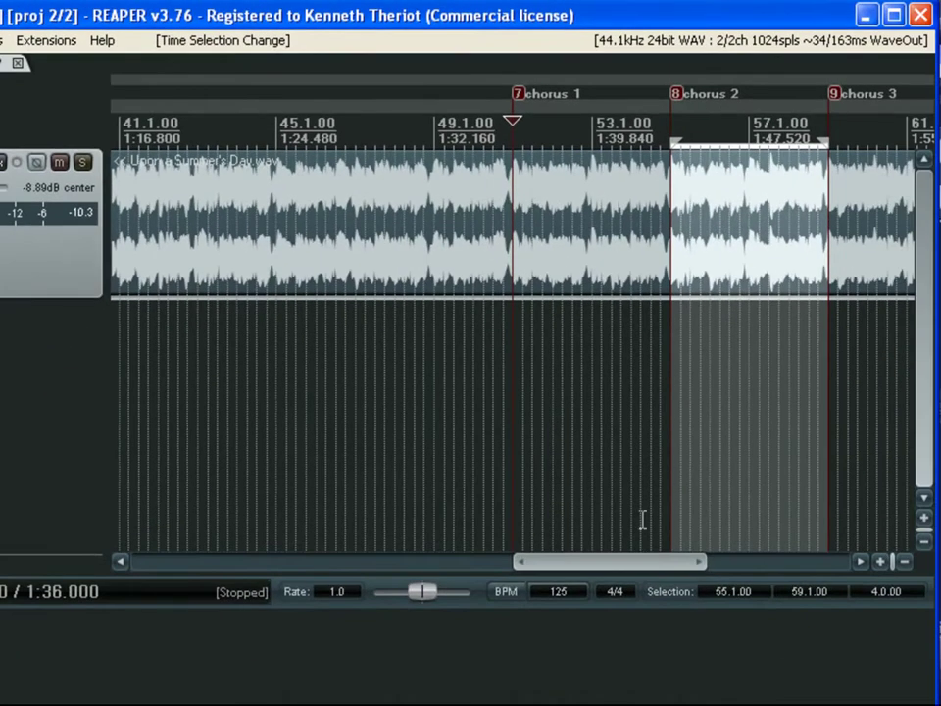
drag(621, 578, 725, 567)
right_click(357, 259)
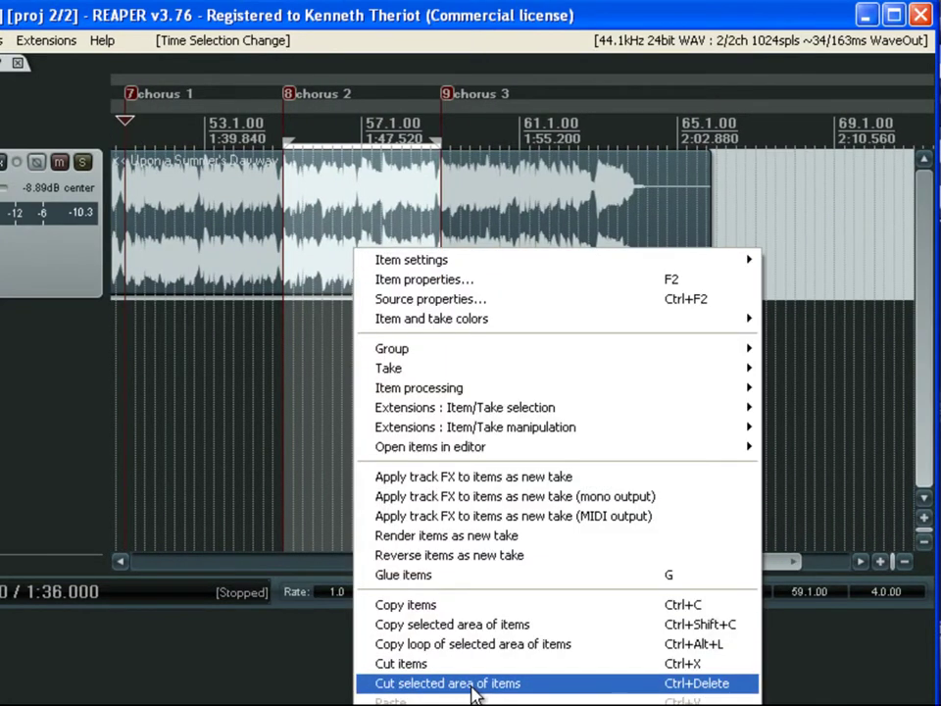
click(416, 683)
key(space)
key(space)
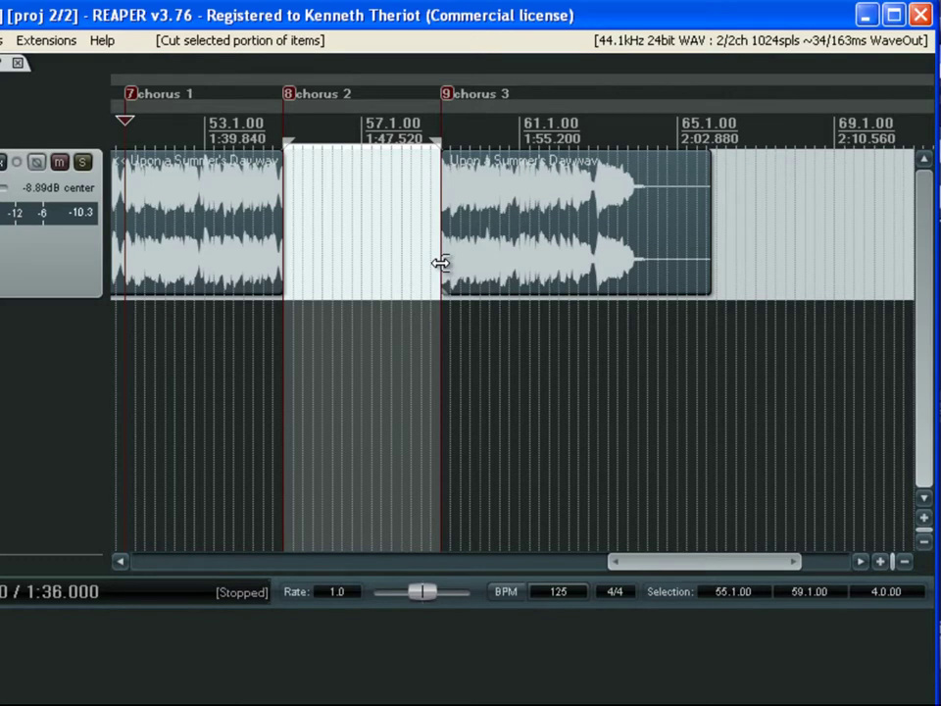
- Try resizing the start of the item at marker 9 and undo the resize
mouse_move(441, 262)
mouse_down()
mouse_move(290, 252)
mouse_move(439, 262)
mouse_move(441, 240)
mouse_up()
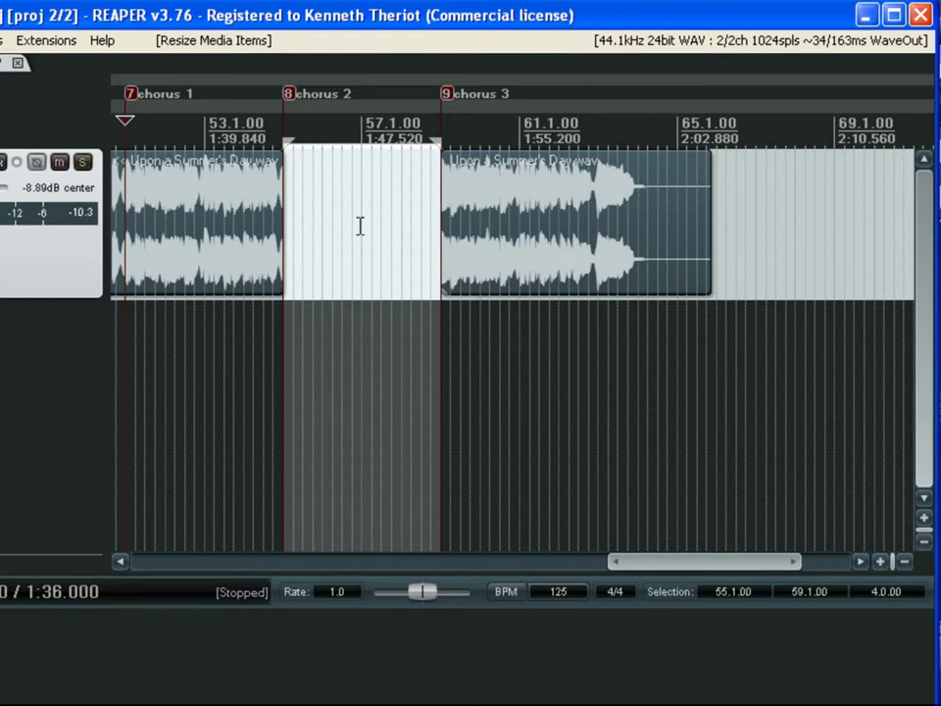
key(ctrl+z)
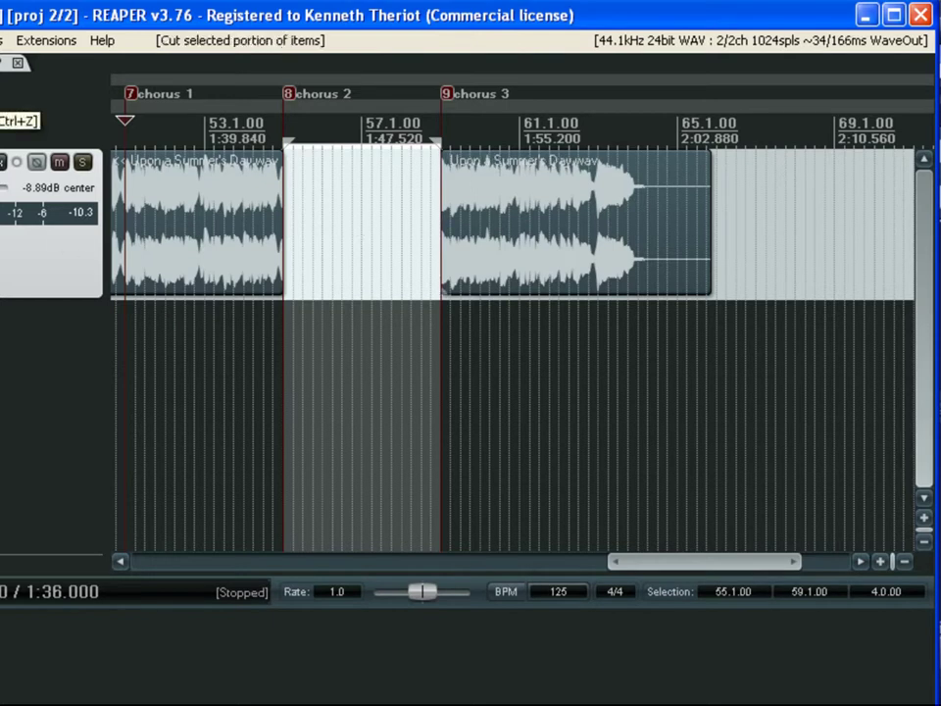
- Undo the cut and reselect the chorus 2 section from 55.1.00 to 59.1.00, with snapping enabled
click(276, 349)
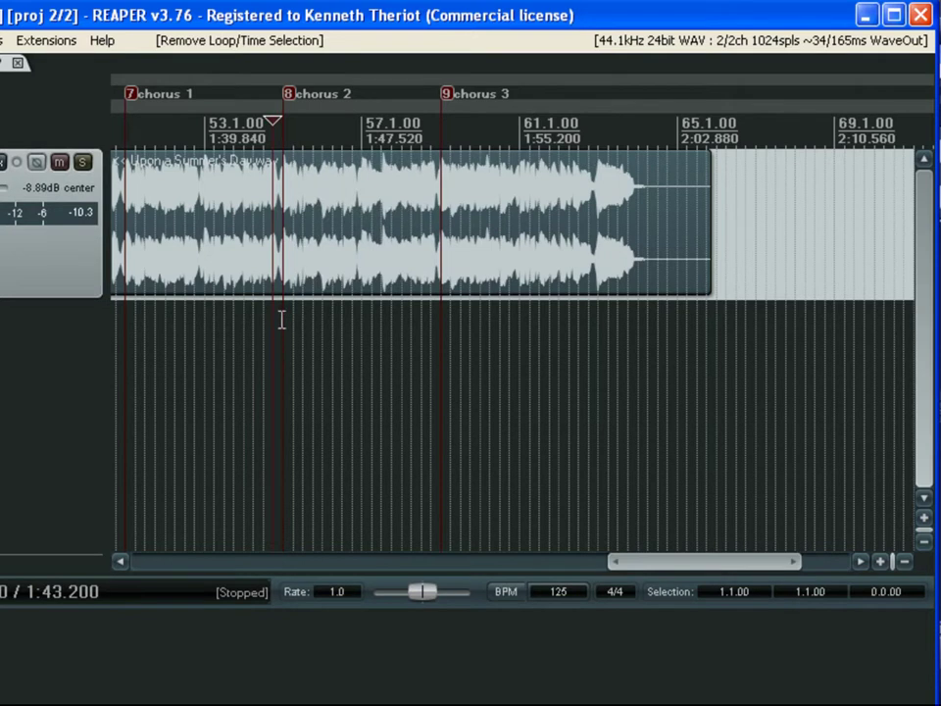
drag(285, 314, 439, 327)
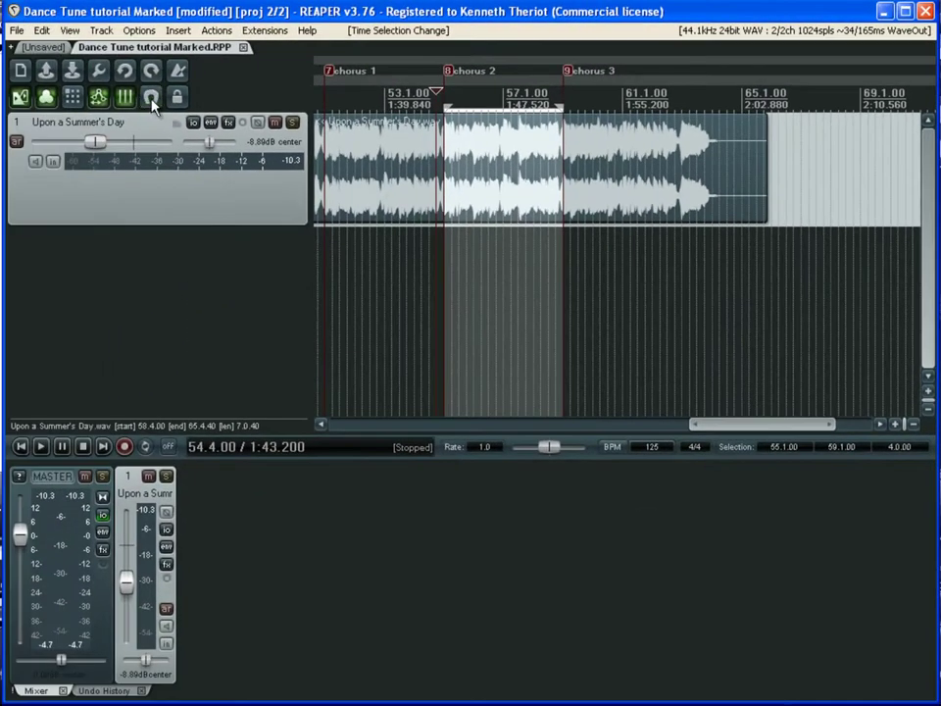
click(108, 108)
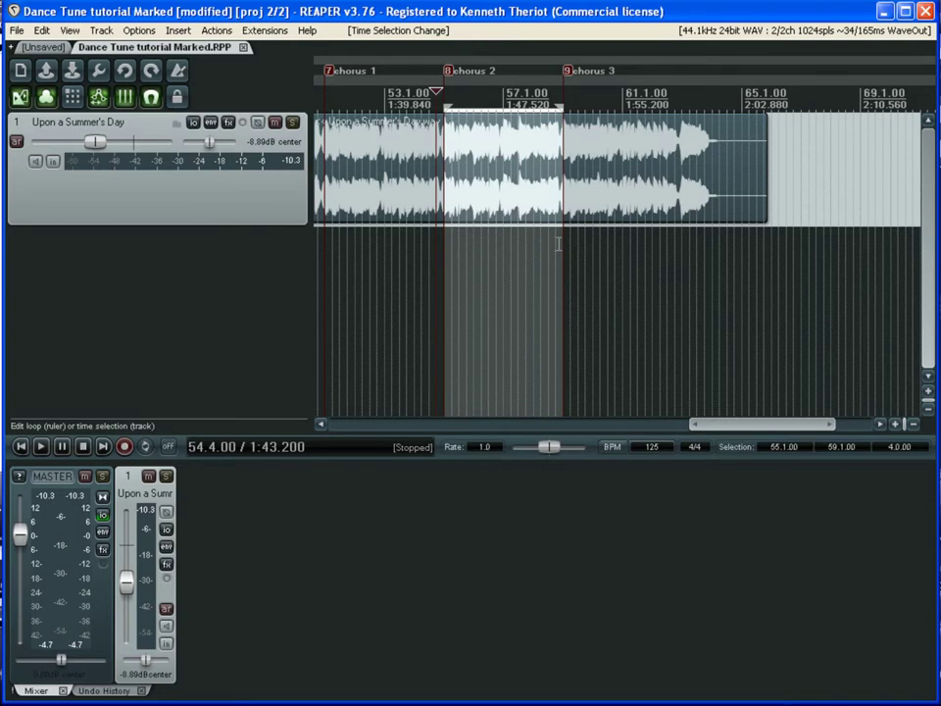
- Test snapping by placing the edit cursor on several grid lines inside and around the chorus 2 section, ending at 60.3.00
click(455, 254)
scroll(460, 255, up, 4)
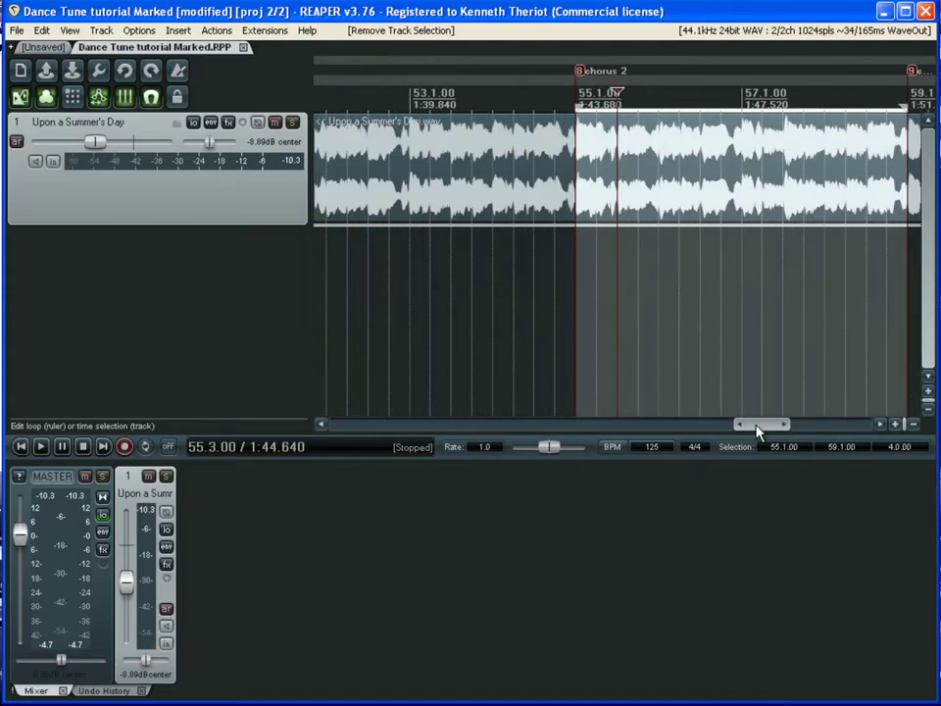
drag(729, 424, 771, 429)
click(372, 310)
click(697, 316)
click(863, 319)
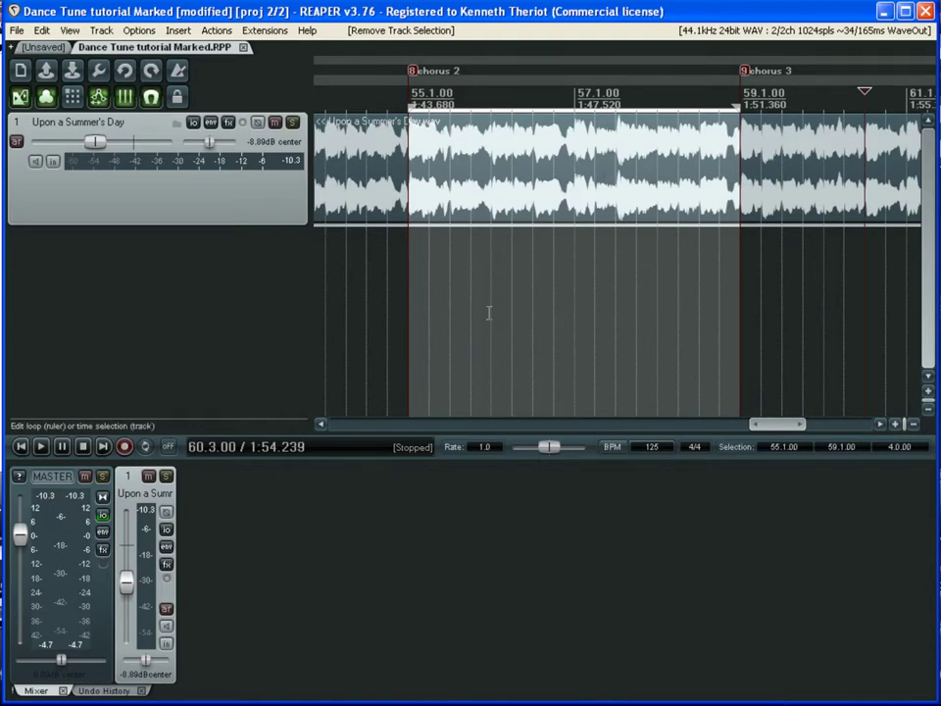
- Clear the time selection and reselect the span from marker 8 to marker 9 (55.1.00 to 59.1.00)
key(Escape)
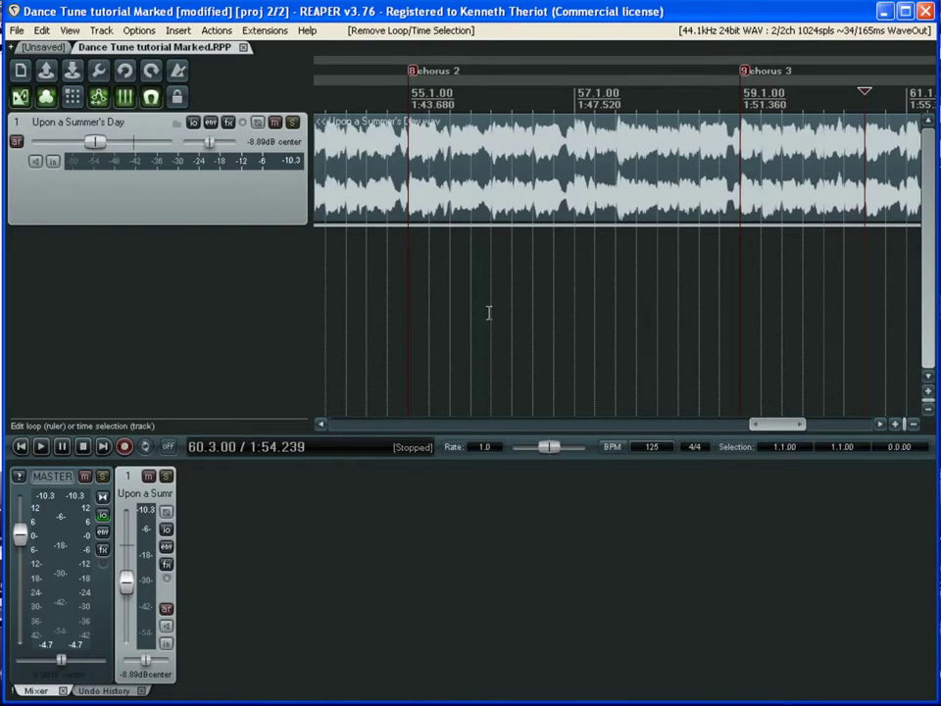
drag(410, 252, 737, 275)
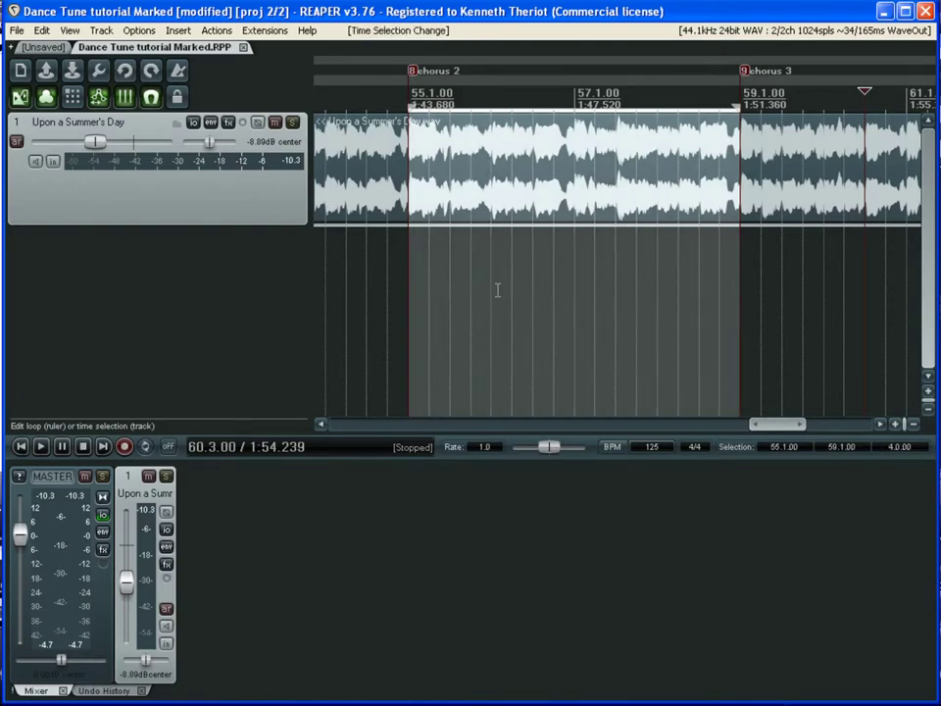
click(537, 292)
scroll(537, 292, down, 5)
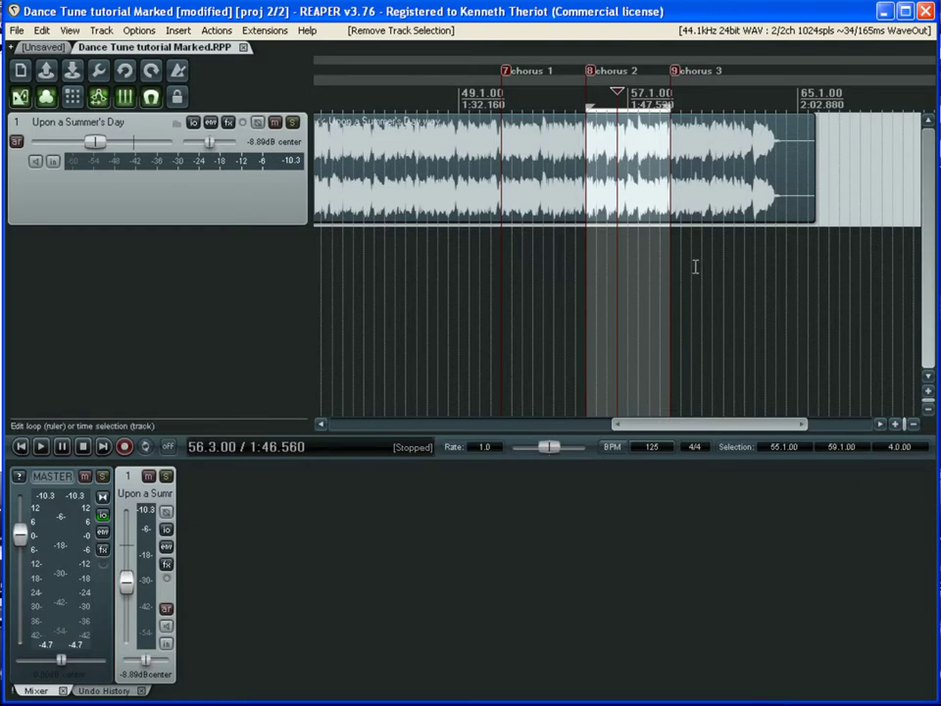
scroll(645, 255, up, 2)
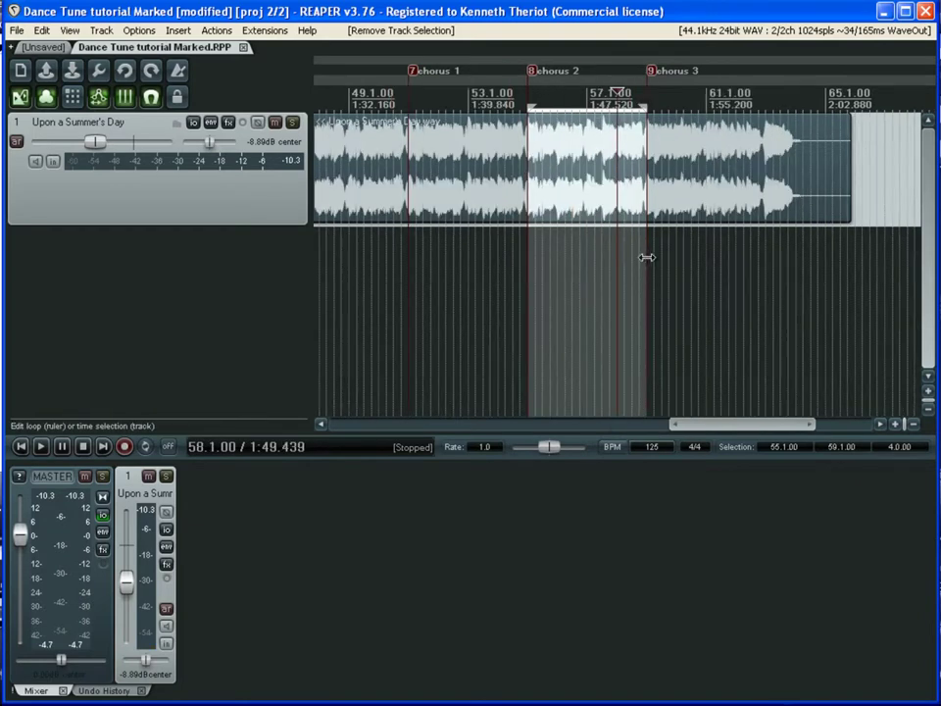
- Try cutting the selected chorus 2 area and moving the item at marker 9, and undo these edits
right_click(588, 196)
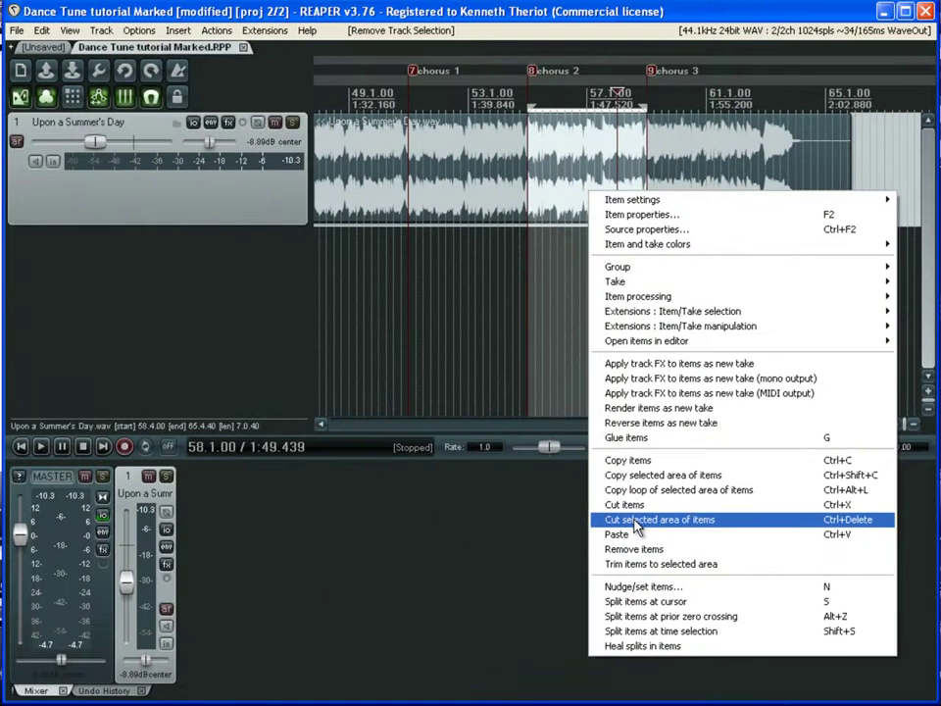
click(637, 521)
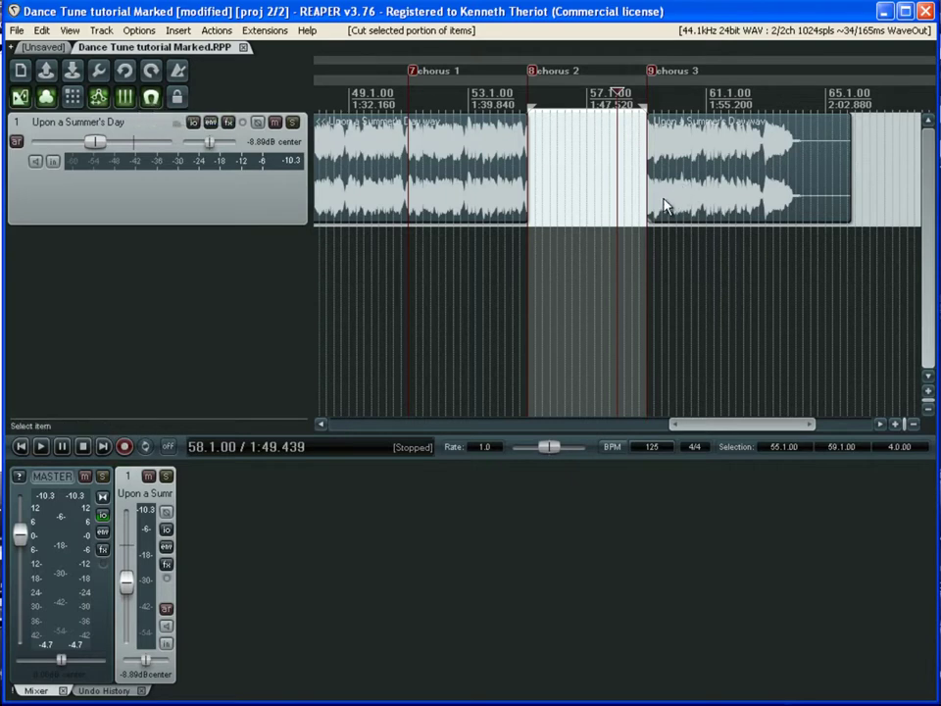
mouse_move(664, 205)
mouse_down()
mouse_move(650, 203)
mouse_move(658, 204)
mouse_up()
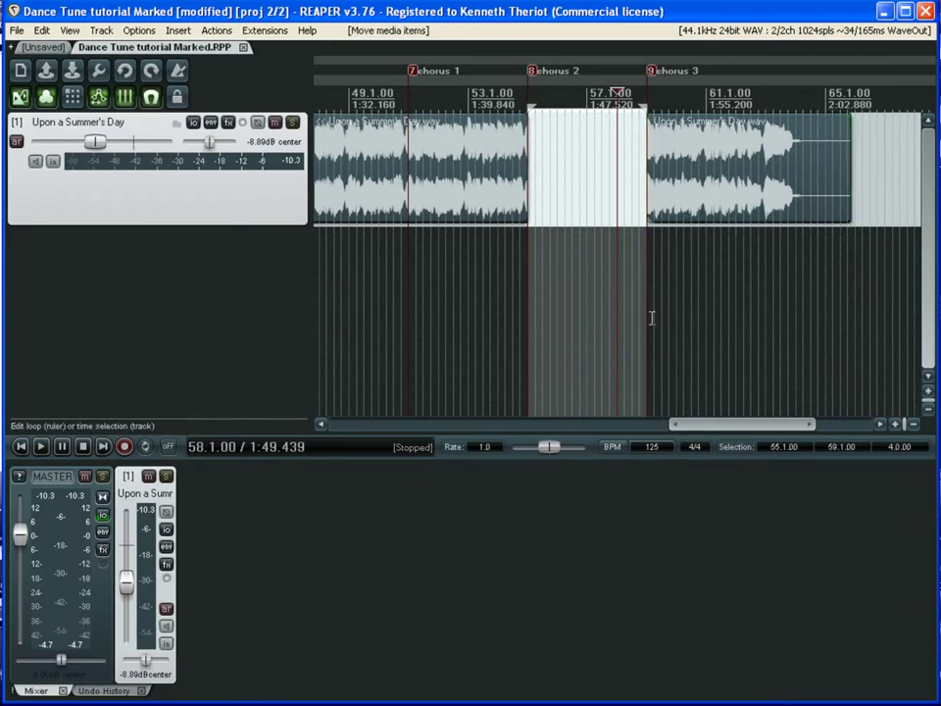
click(572, 186)
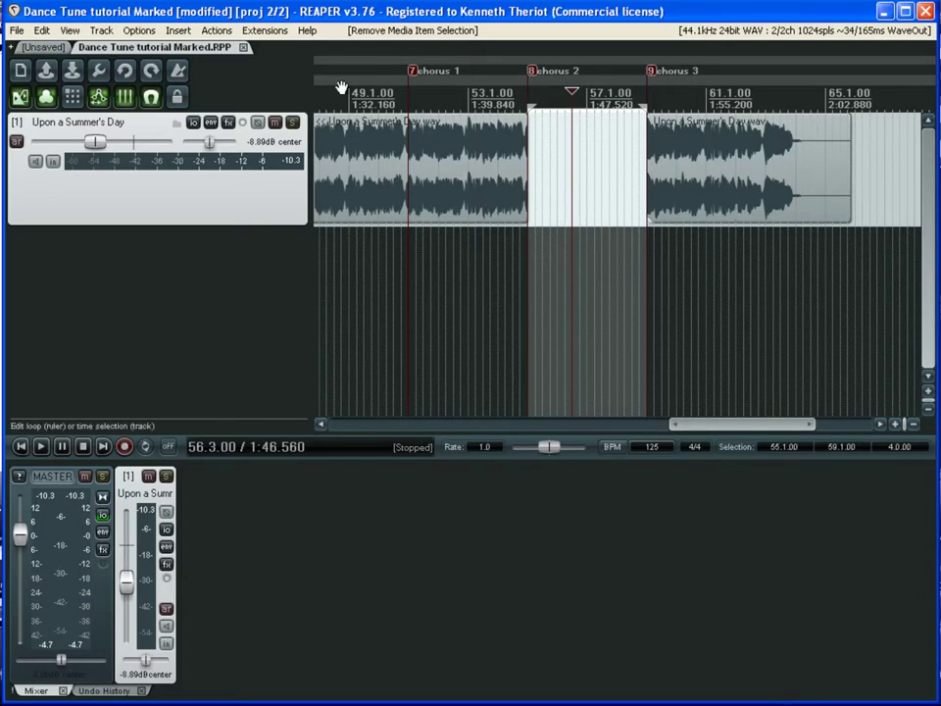
click(124, 72)
click(124, 72)
click(124, 72)
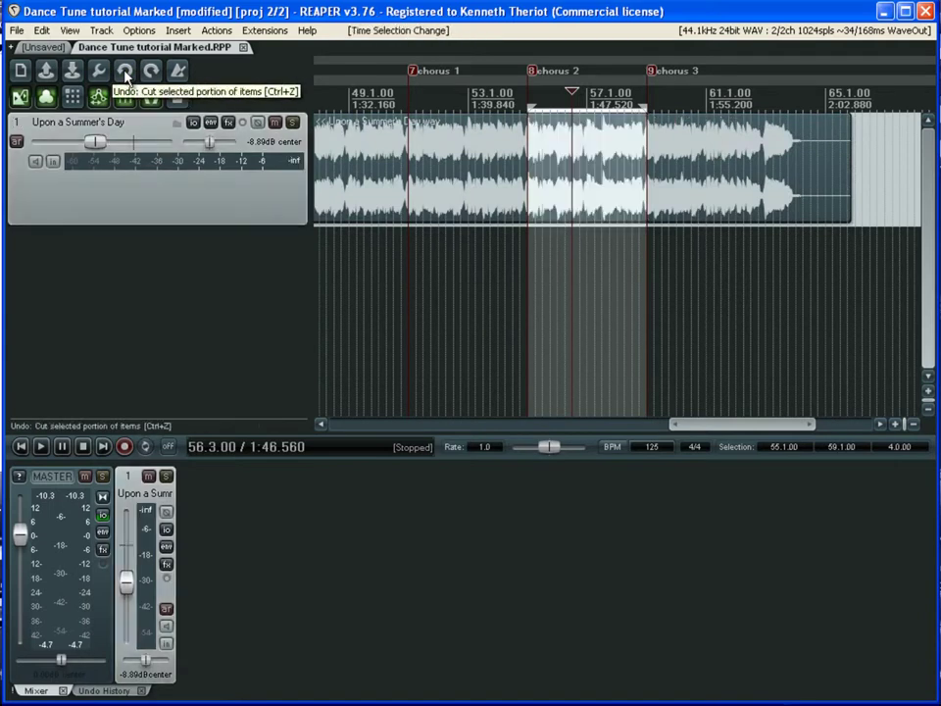
- Cut the selected area from 55.1.00 to 59.1.00 out of the item and move the remaining end piece to marker 8
right_click(588, 203)
click(696, 526)
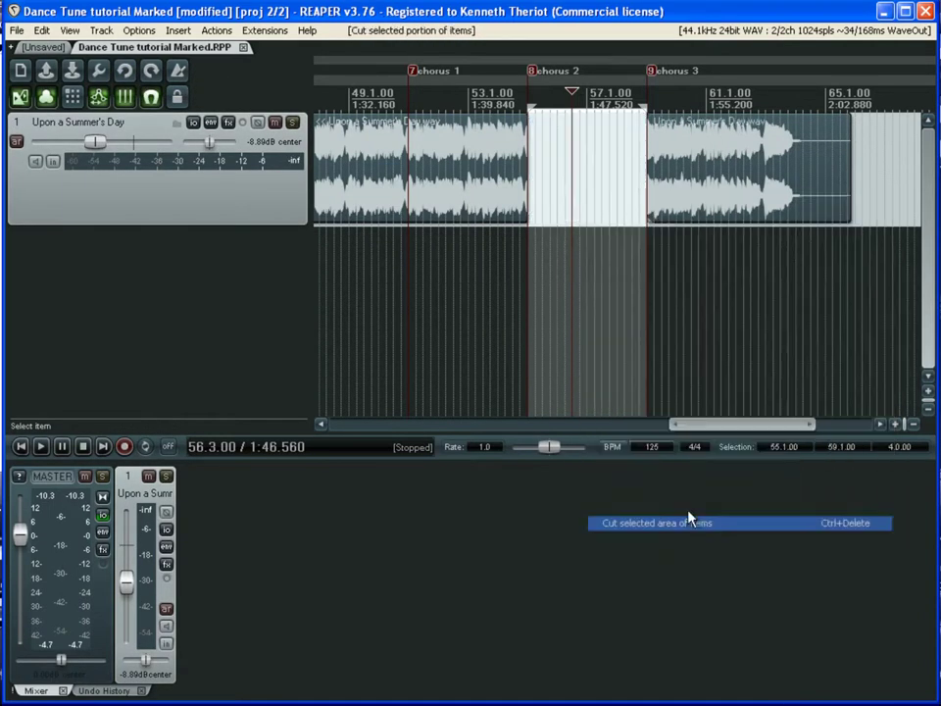
click(561, 166)
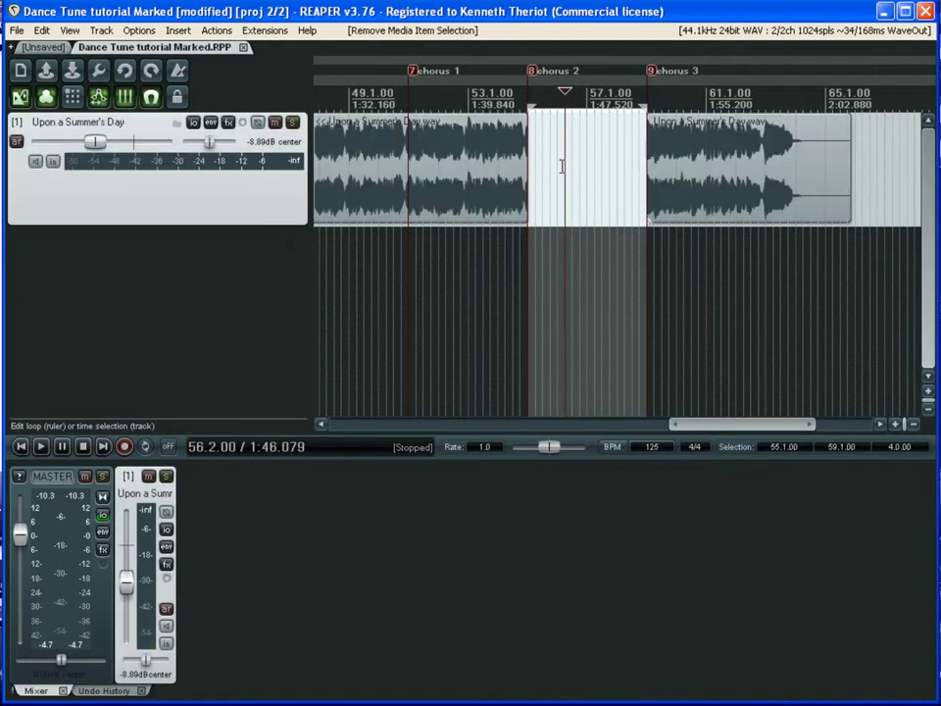
mouse_move(687, 199)
mouse_down()
mouse_move(651, 204)
mouse_move(718, 204)
mouse_move(650, 203)
mouse_move(674, 192)
mouse_move(557, 194)
mouse_up()
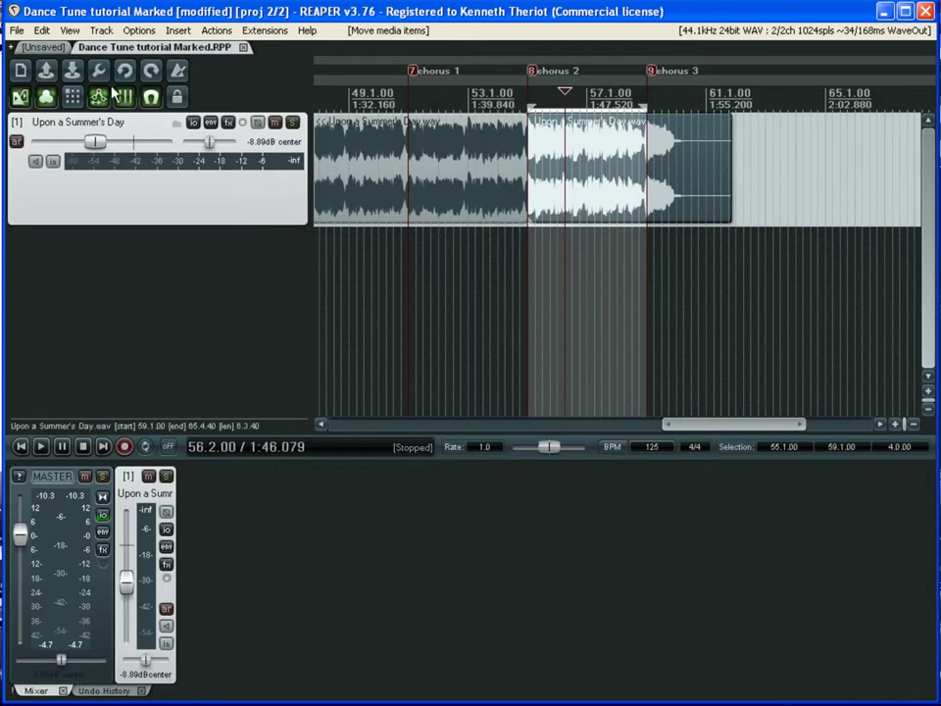
- Inspect the join at marker 8 up close and play across it from 54.1.00
click(527, 237)
scroll(526, 237, up, 10)
scroll(611, 236, down, 3)
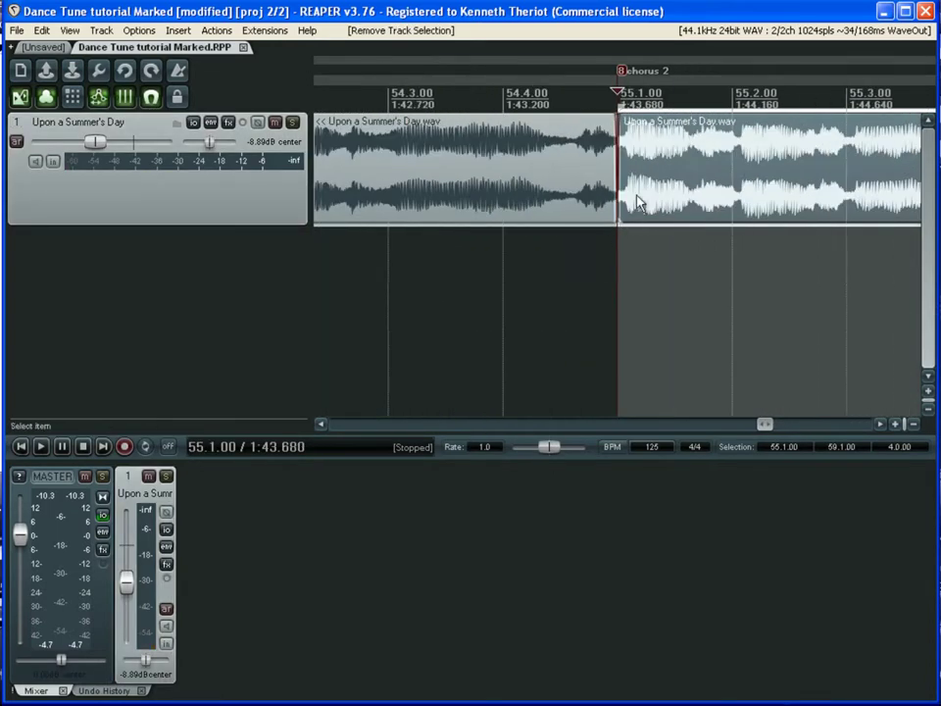
scroll(397, 267, down, 4)
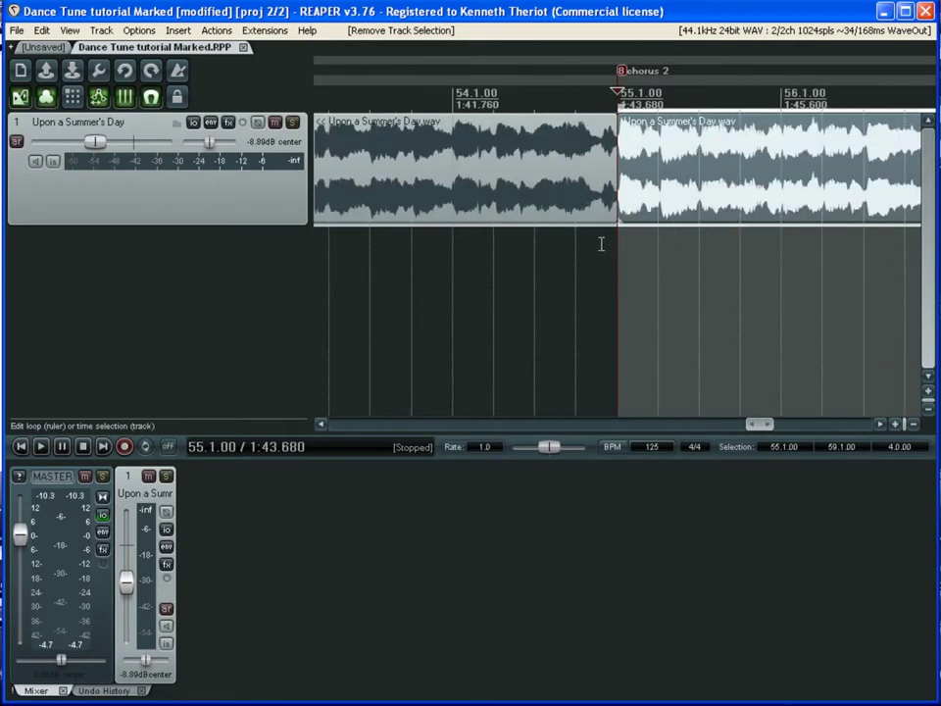
click(452, 273)
key(space)
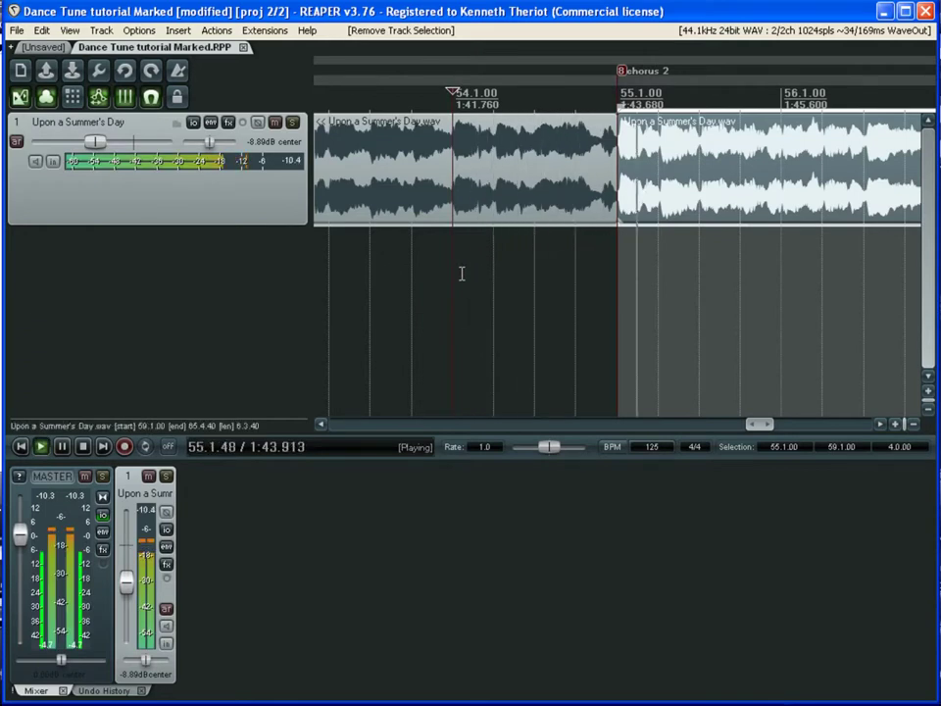
scroll(460, 273, down, 2)
key(space)
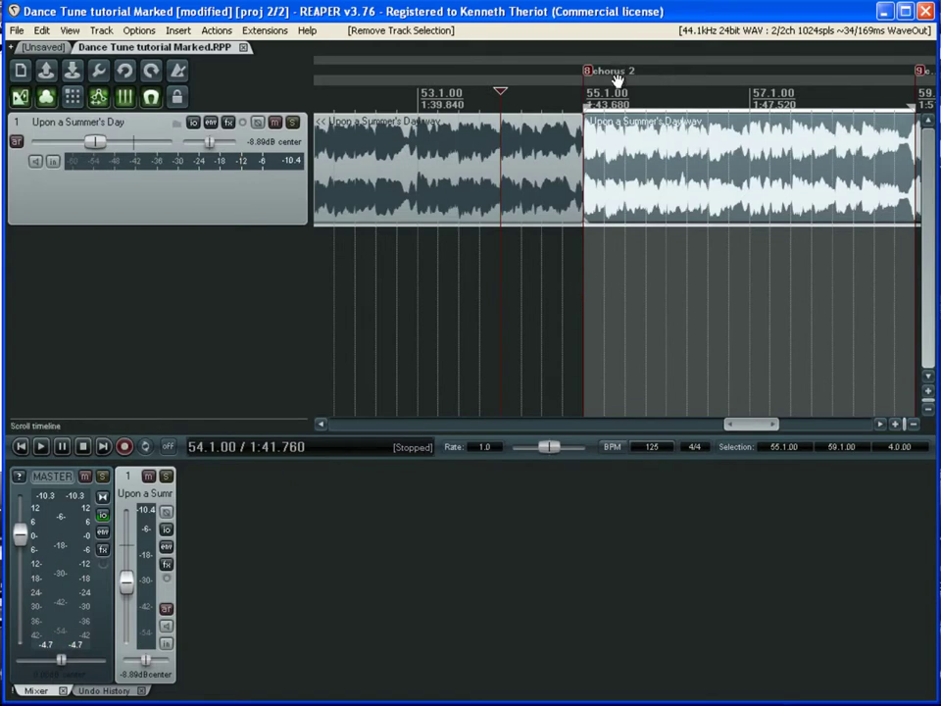
- Review the chorus markers across the whole song and place the edit cursor at marker 5 (35.1.00)
scroll(691, 200, down, 3)
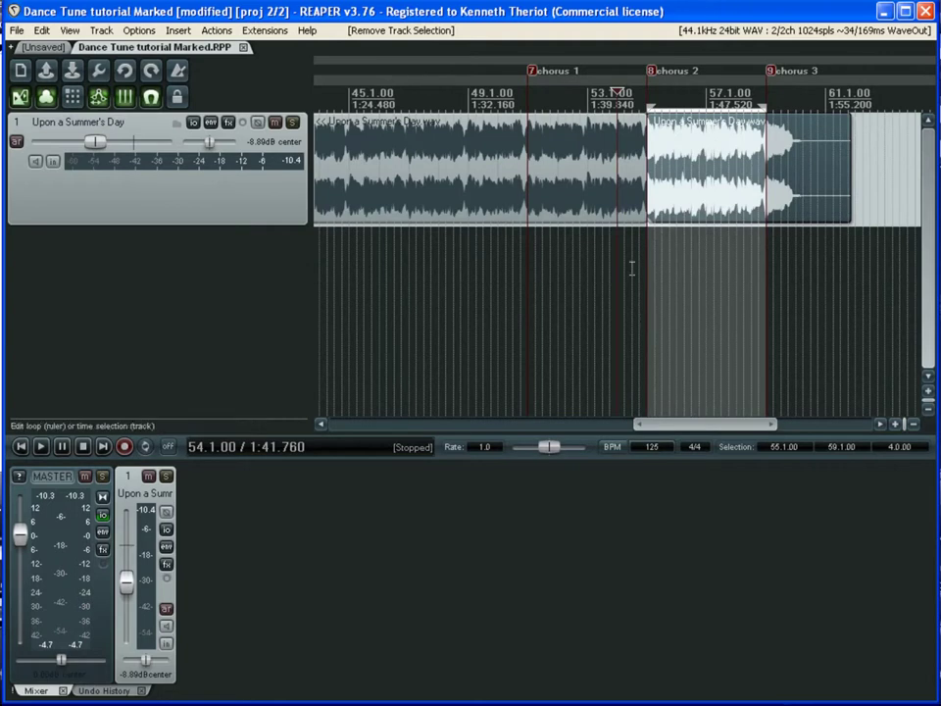
drag(692, 429, 655, 430)
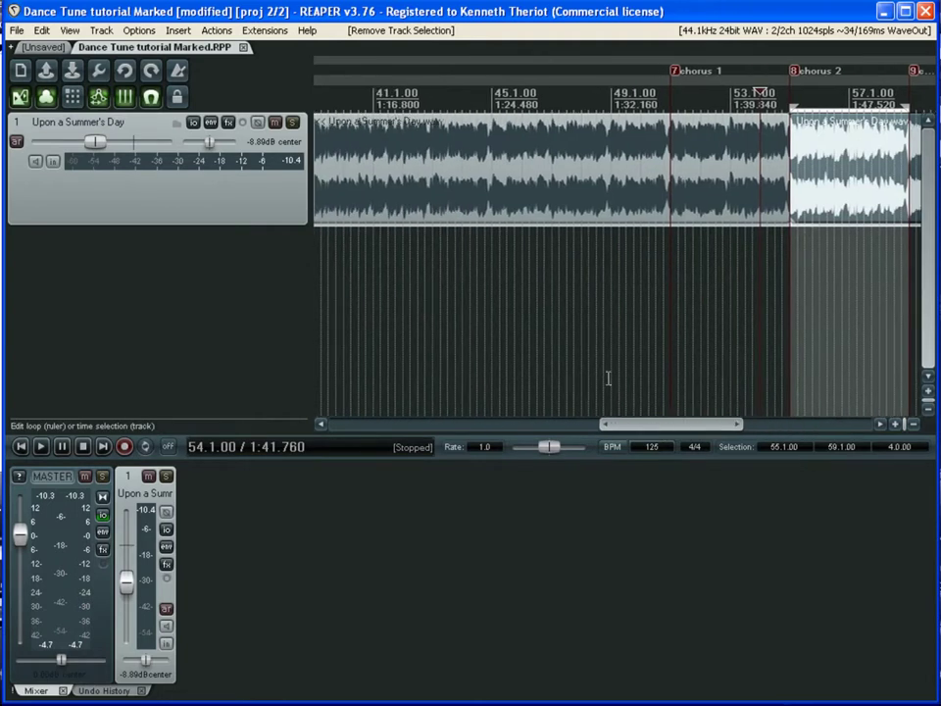
scroll(546, 324, down, 2)
scroll(546, 325, down, 1)
drag(569, 435, 551, 431)
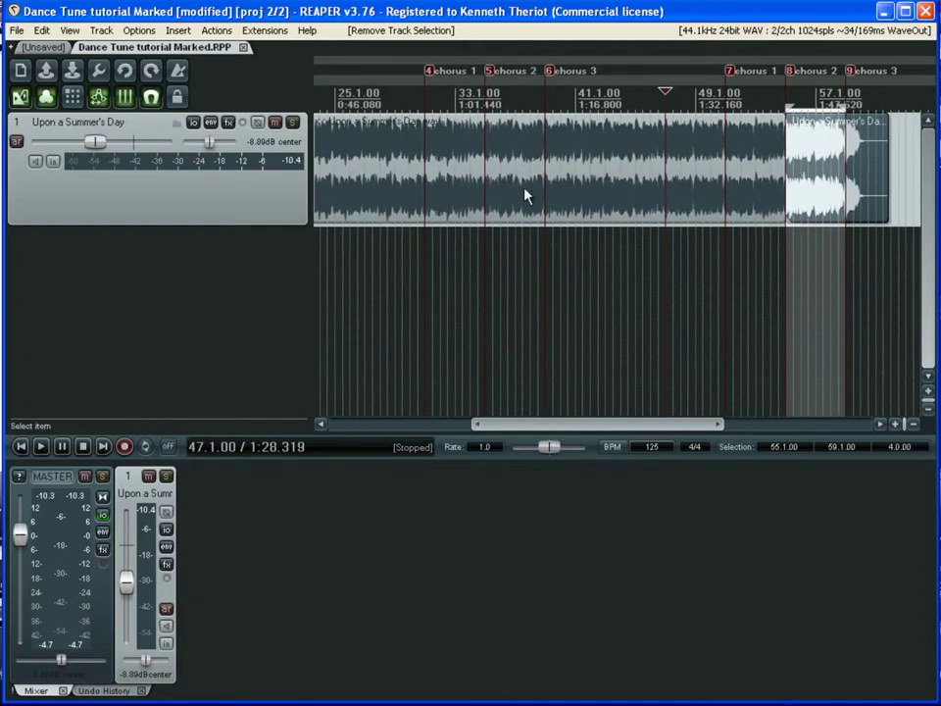
click(484, 242)
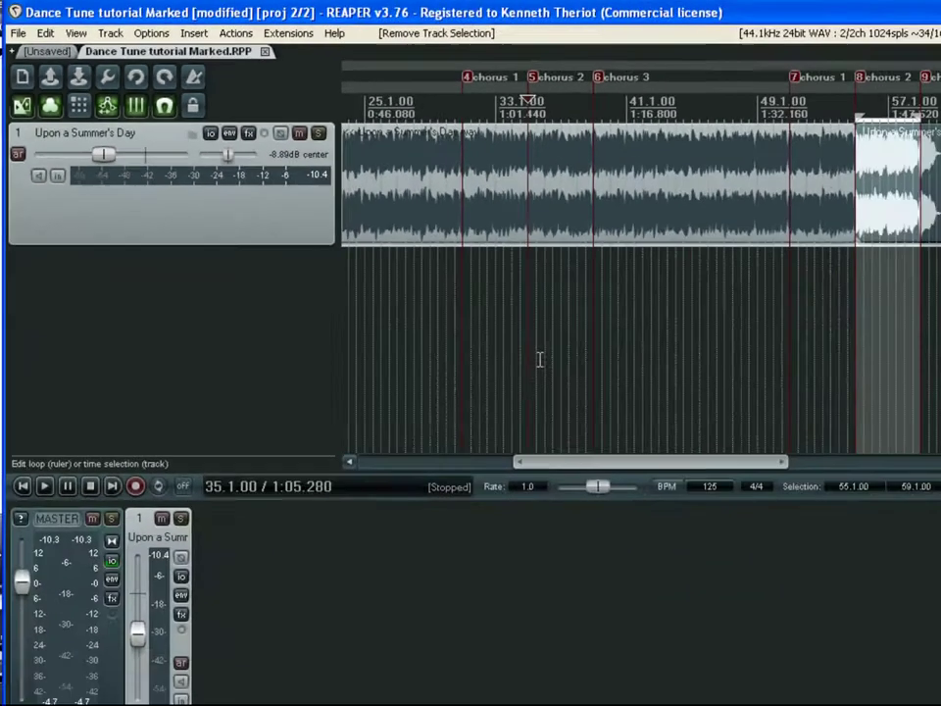
scroll(502, 323, down, 5)
scroll(503, 324, up, 5)
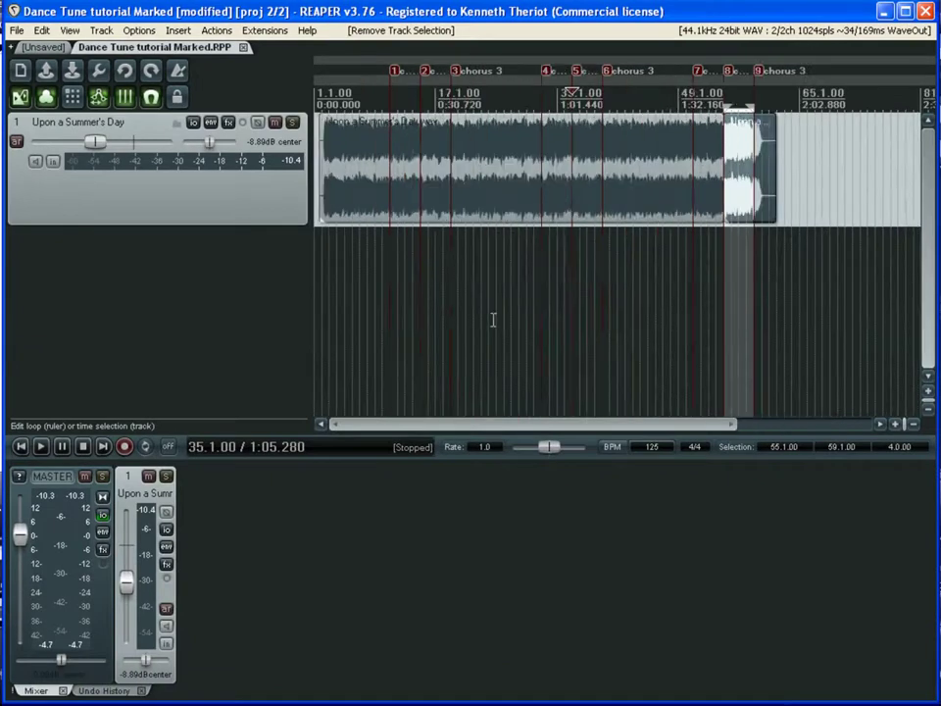
mouse_move(557, 430)
mouse_down()
mouse_move(517, 431)
mouse_move(559, 432)
mouse_up()
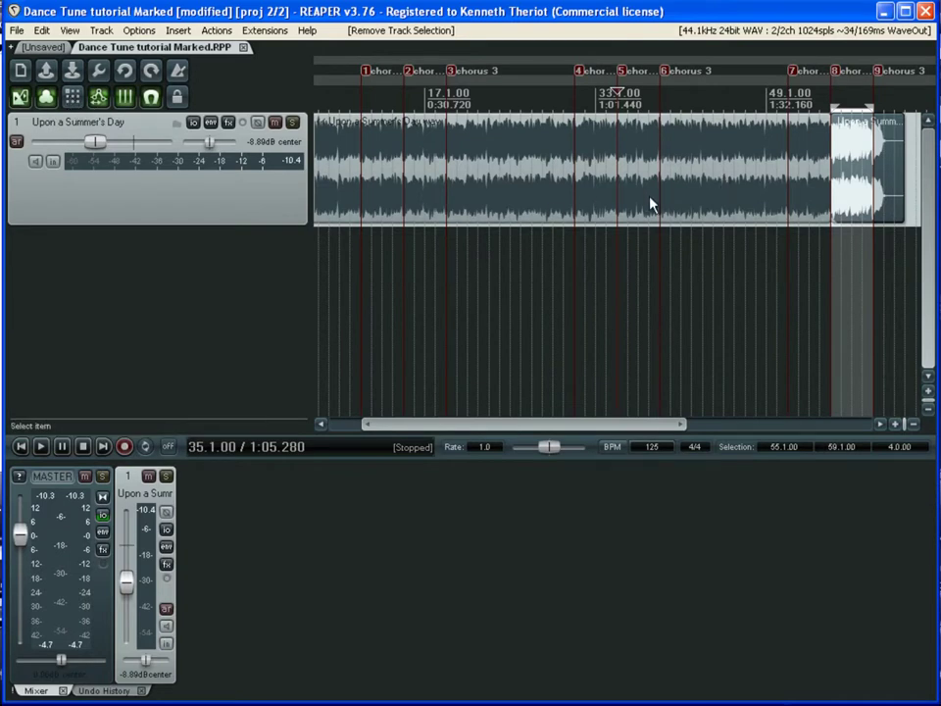
- Disable snapping, try moving the main song item slightly earlier against the markers, and undo the move
click(760, 199)
drag(759, 195, 731, 194)
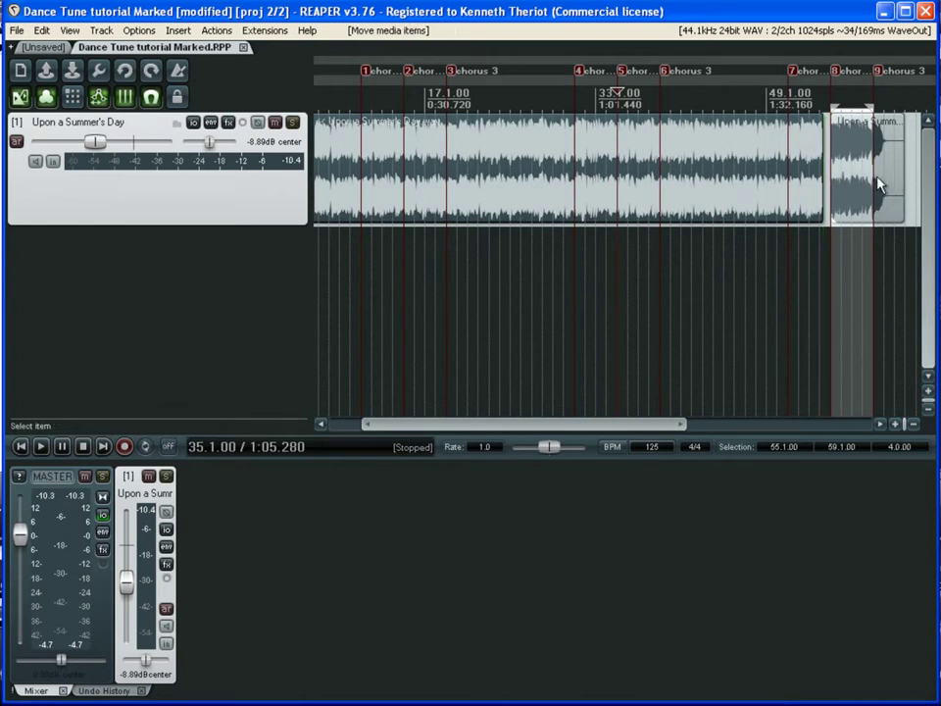
click(656, 195)
click(571, 193)
mouse_move(571, 193)
mouse_down()
mouse_move(582, 193)
mouse_move(573, 195)
mouse_move(576, 186)
mouse_up()
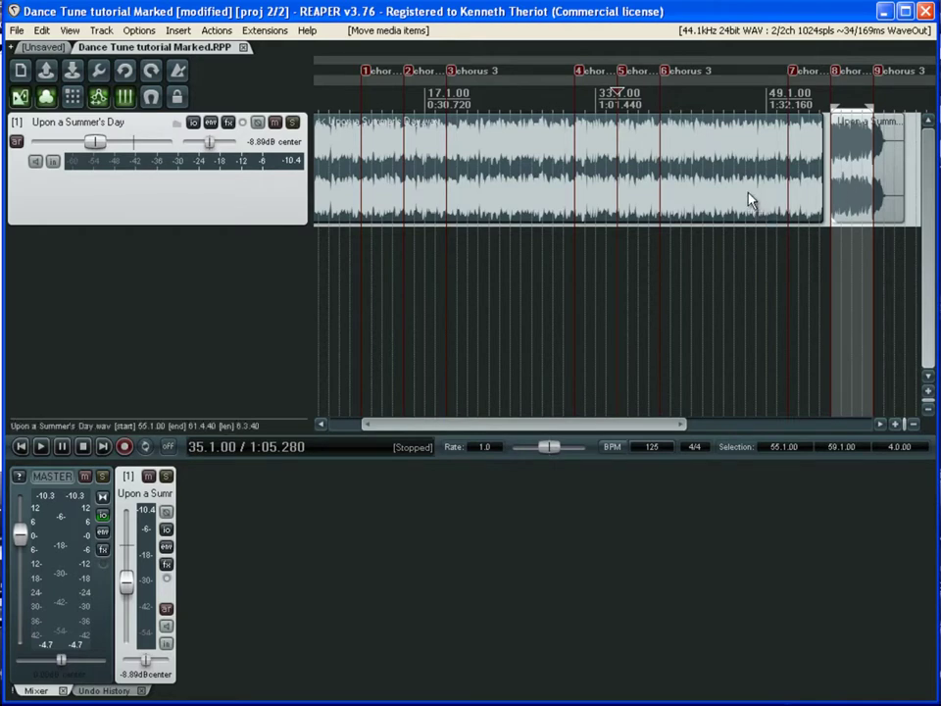
click(124, 70)
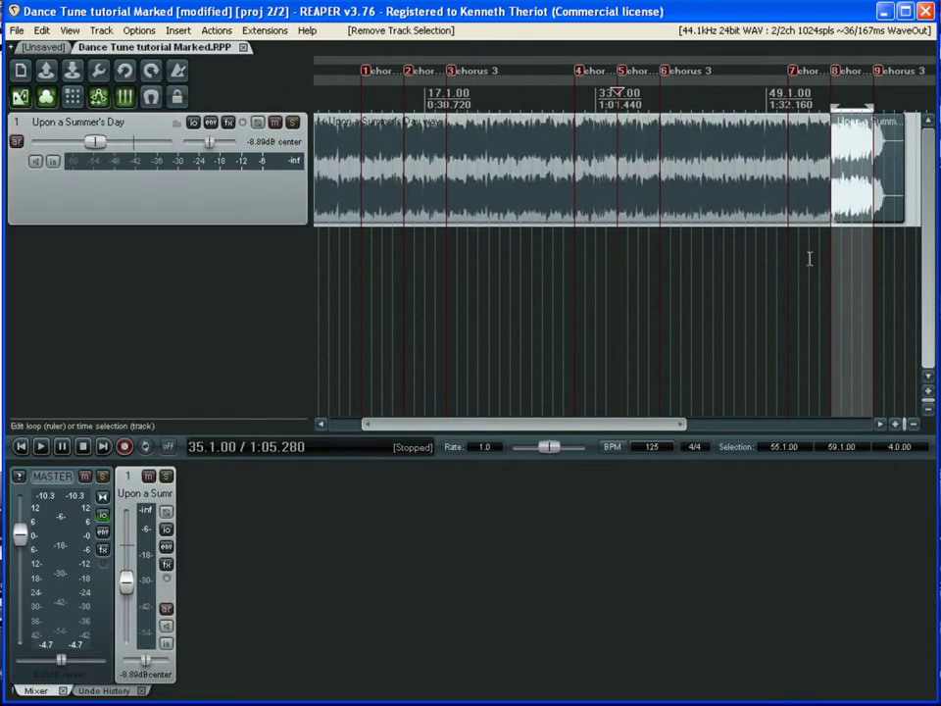
- Compare playback from 30.3.31, just before marker 4, without and with the metronome, and re-enable snapping
click(573, 245)
key(space)
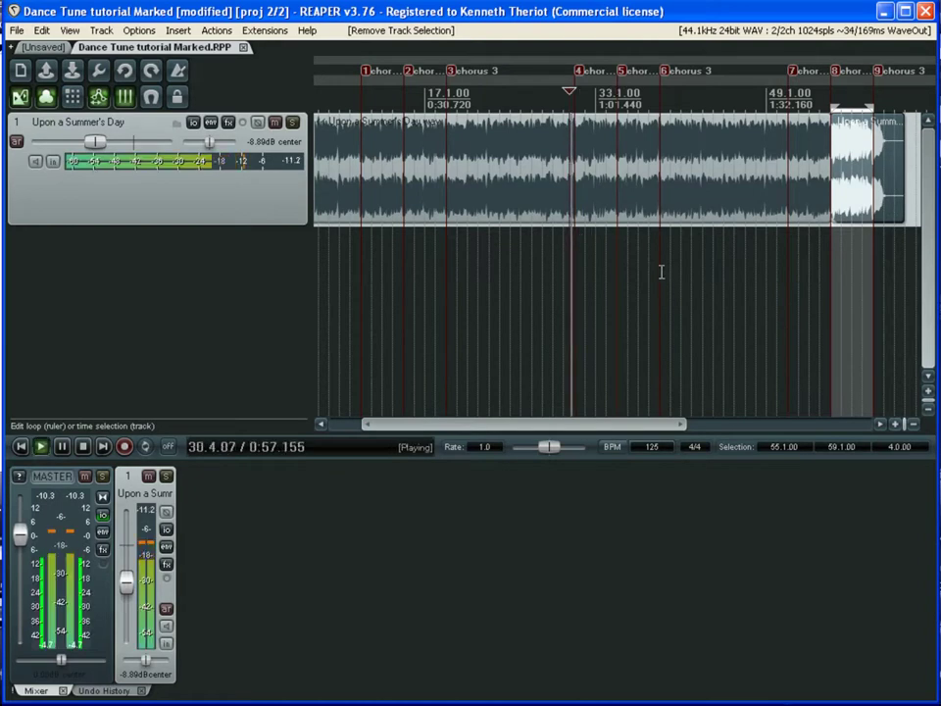
key(space)
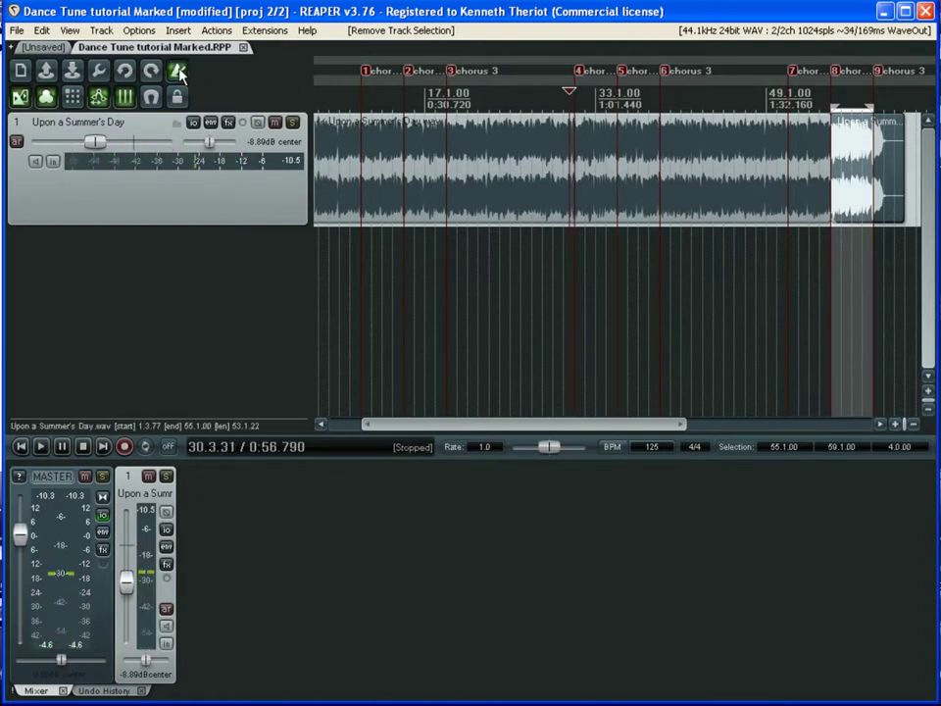
click(177, 71)
key(space)
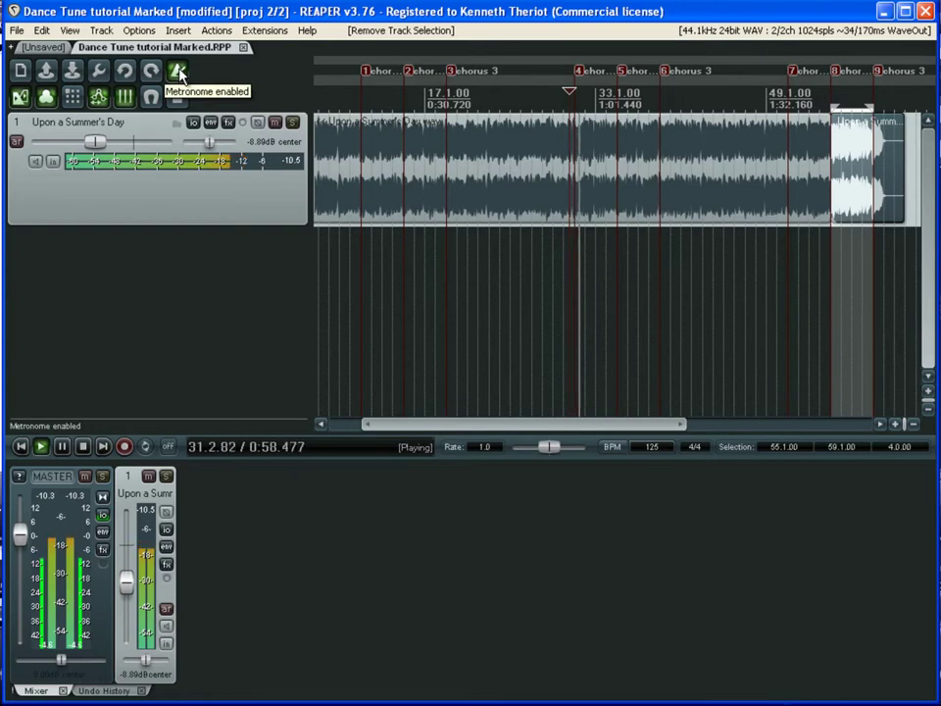
key(space)
click(177, 71)
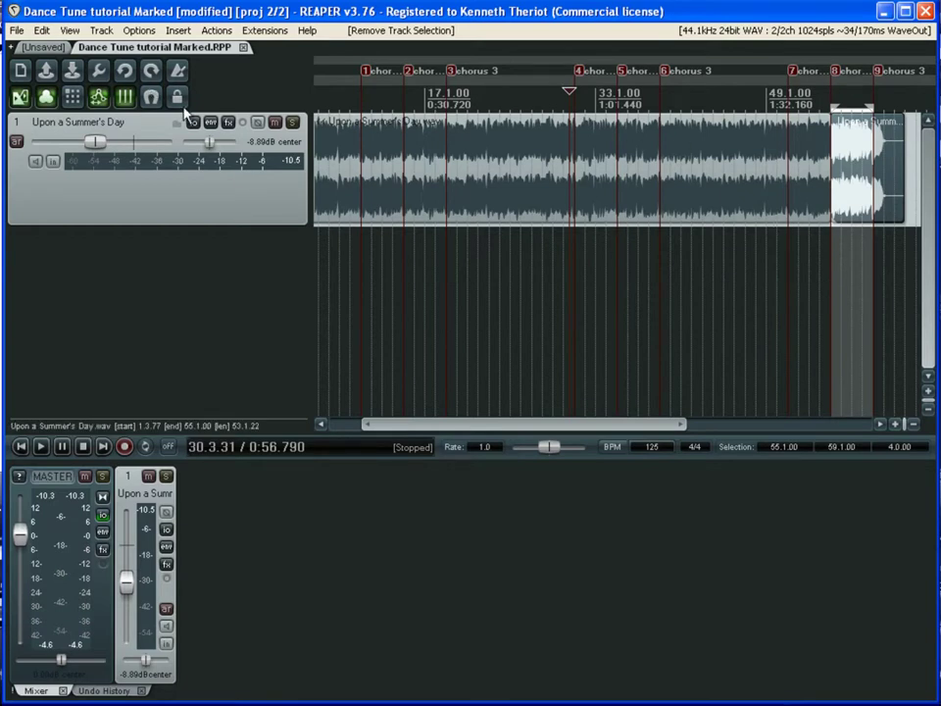
click(152, 98)
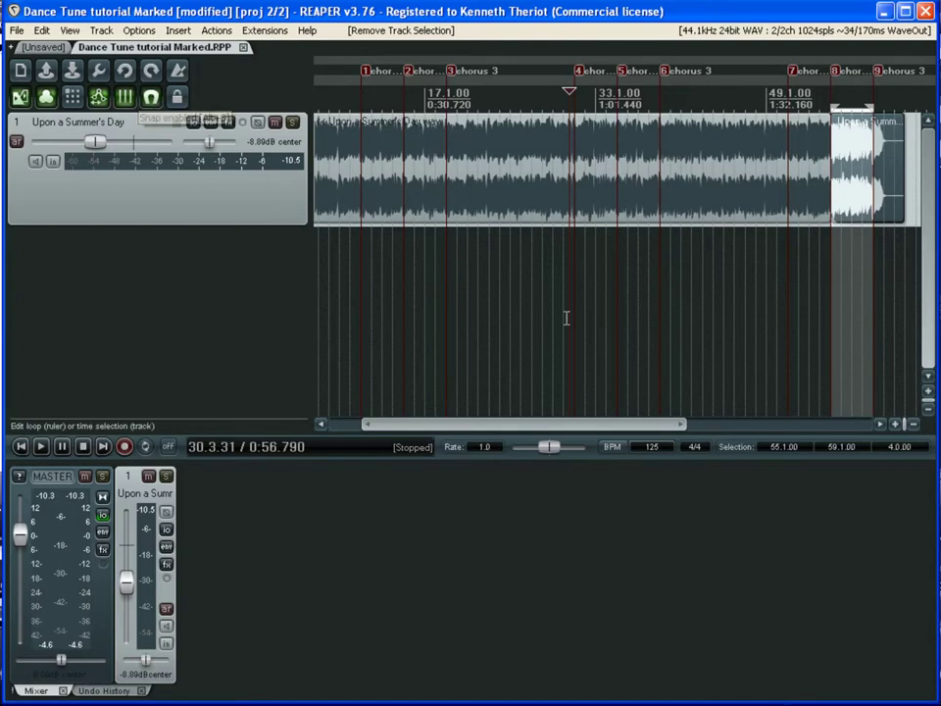
- Select chorus 2 between markers 5 and 6 (35.1.00 to 39.1.00) and cut that area from the song item
click(616, 248)
scroll(616, 248, up, 5)
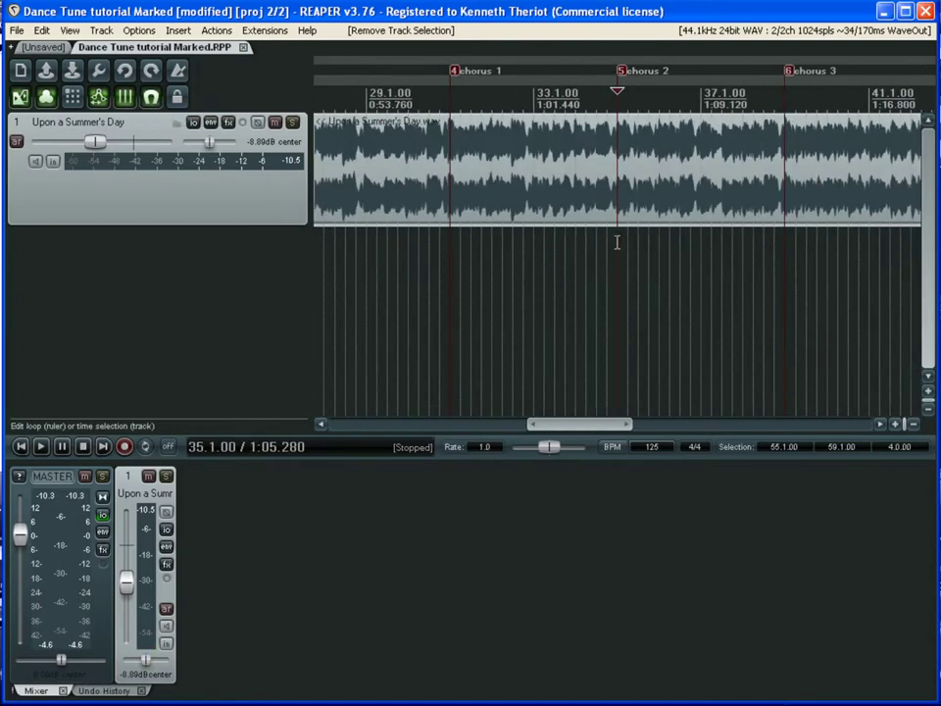
drag(624, 240, 784, 257)
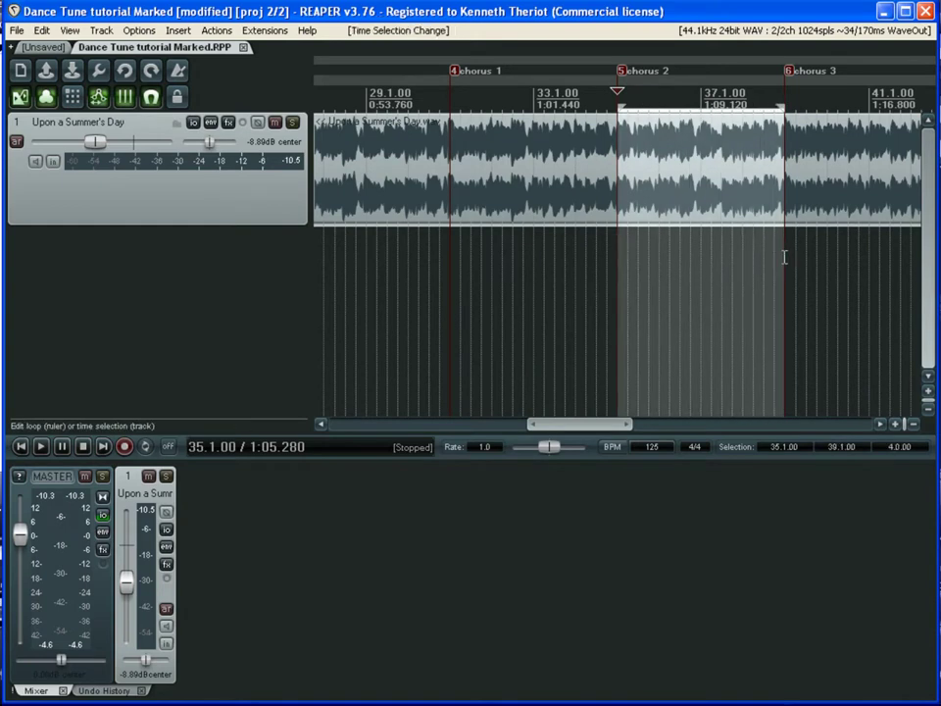
right_click(686, 184)
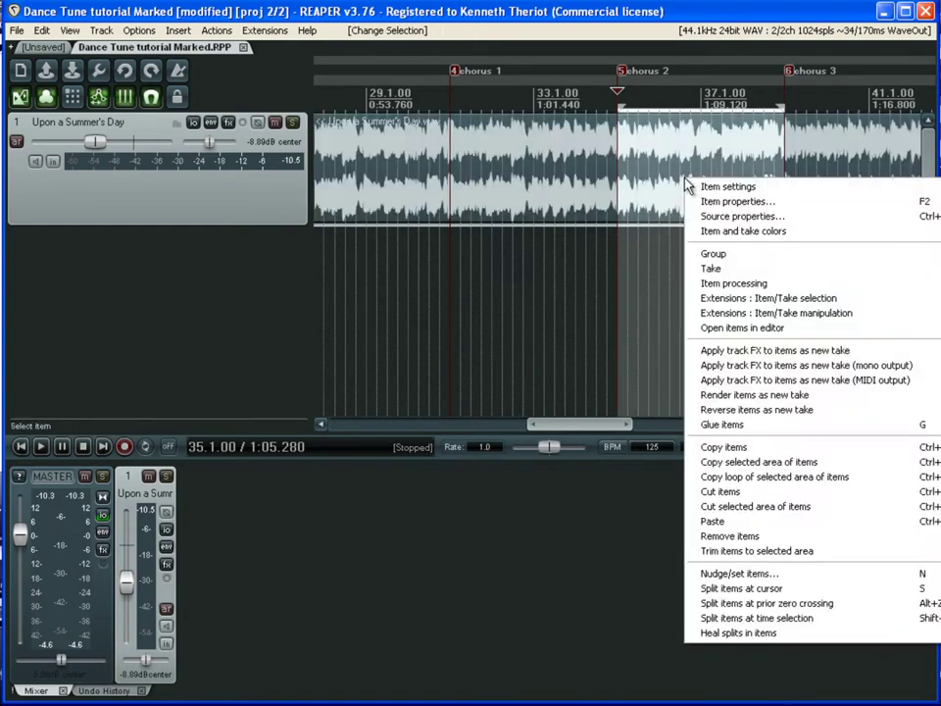
click(756, 507)
scroll(611, 298, down, 3)
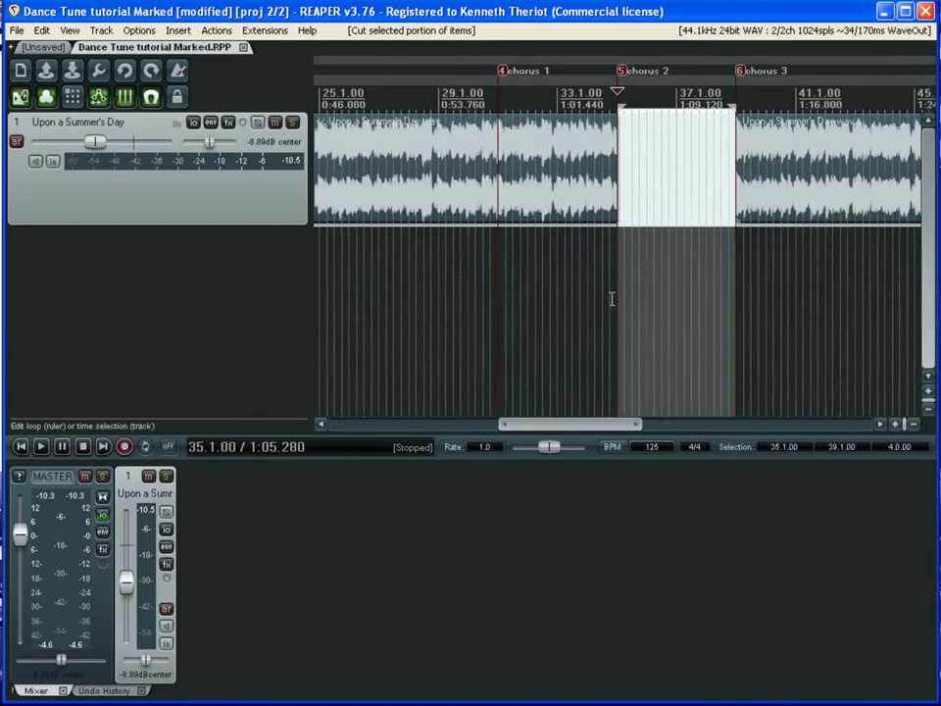
scroll(612, 298, down, 2)
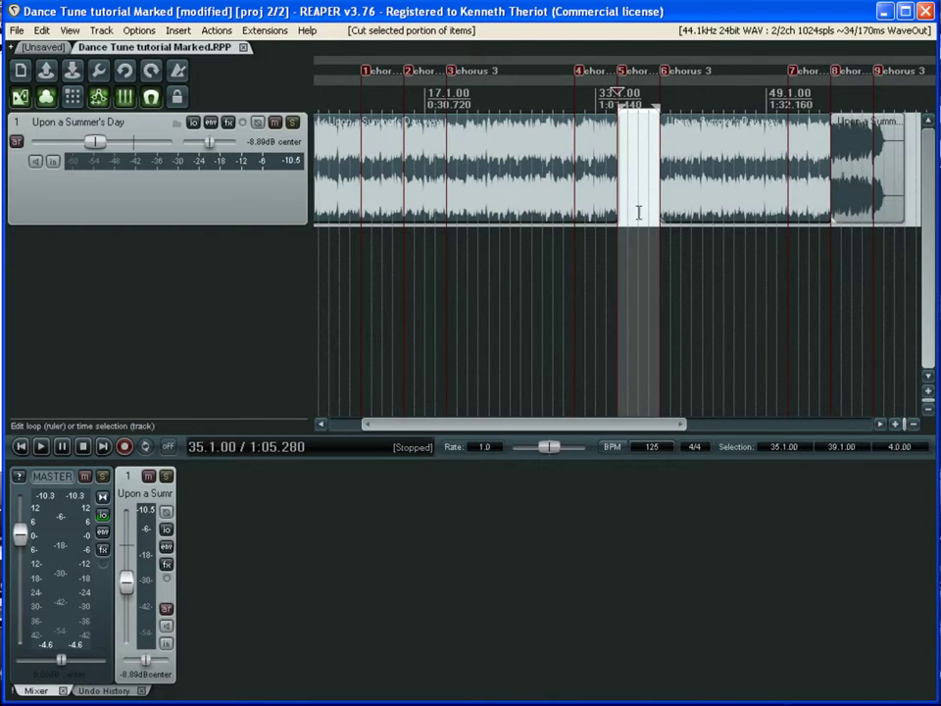
click(631, 183)
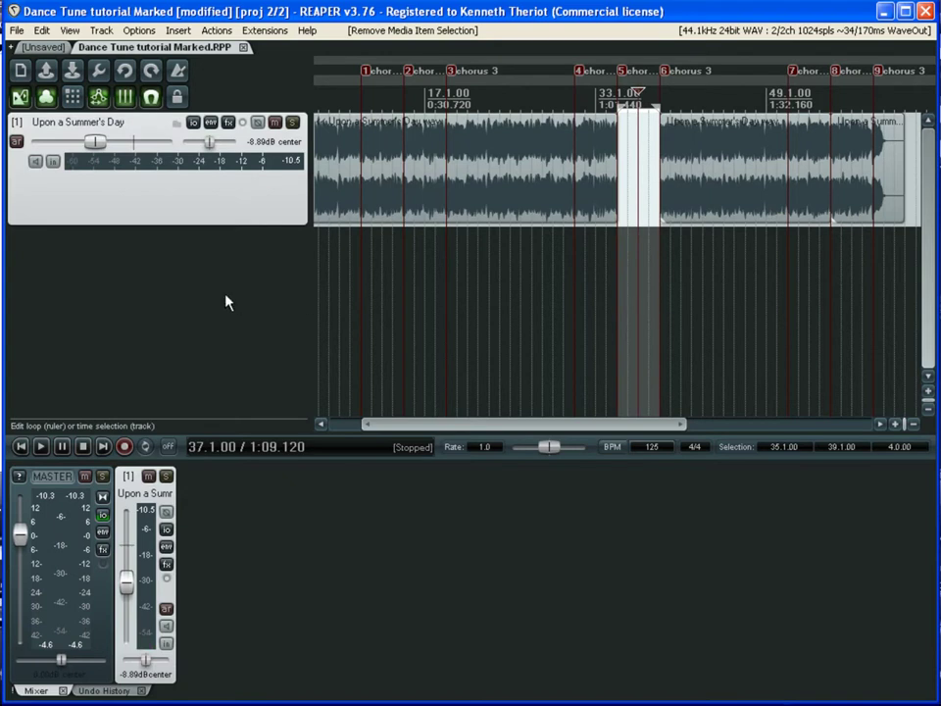
- Try closing the gap at marker 5 with ripple editing on and with it off, undoing each move
click(75, 102)
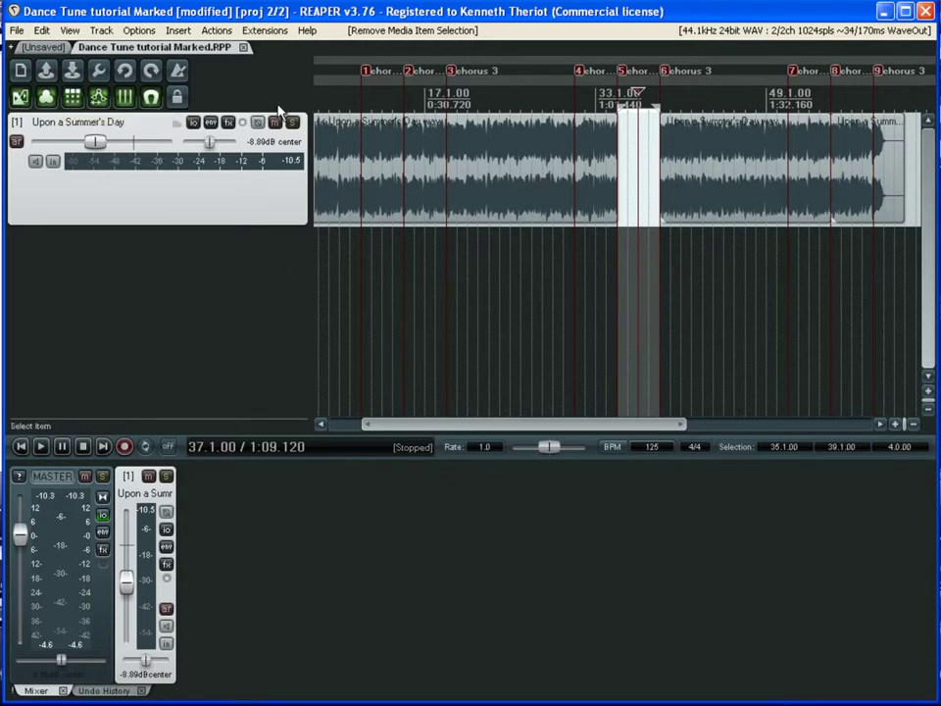
scroll(689, 200, down, 2)
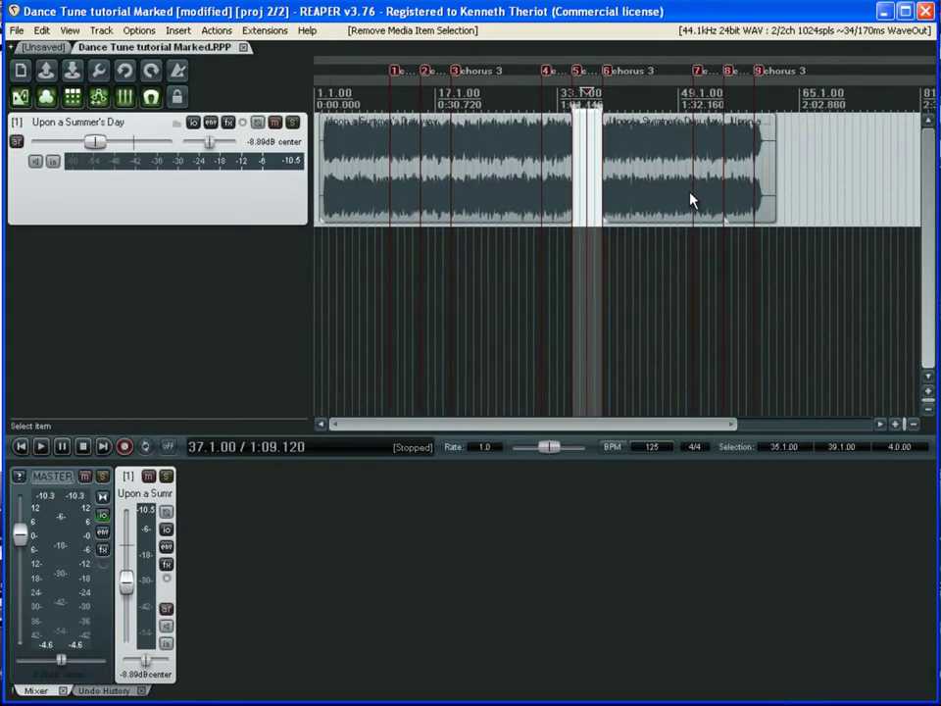
click(621, 198)
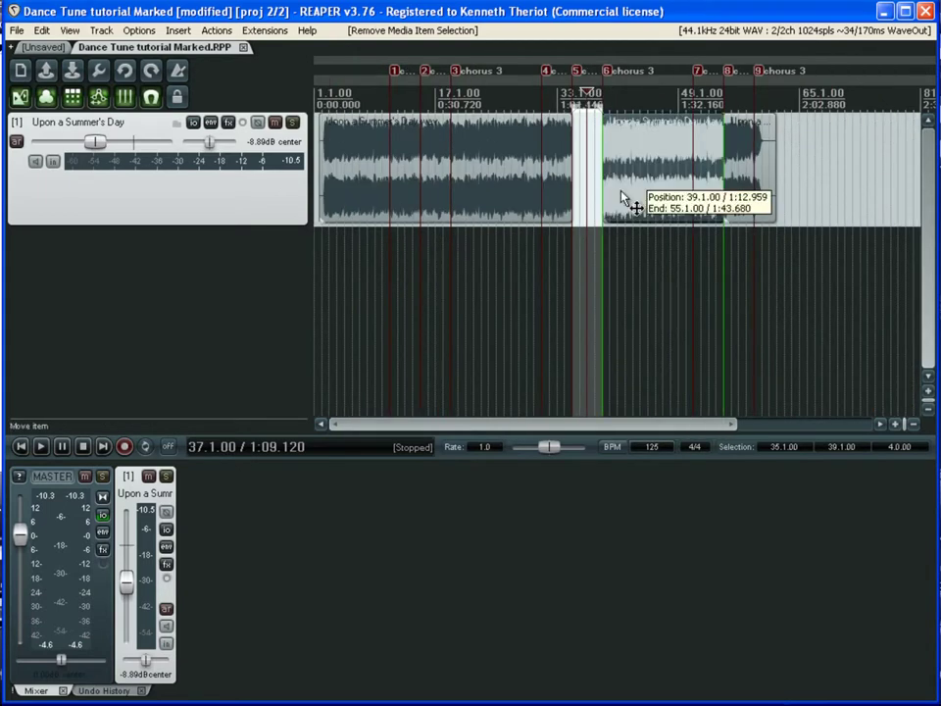
drag(618, 197, 588, 200)
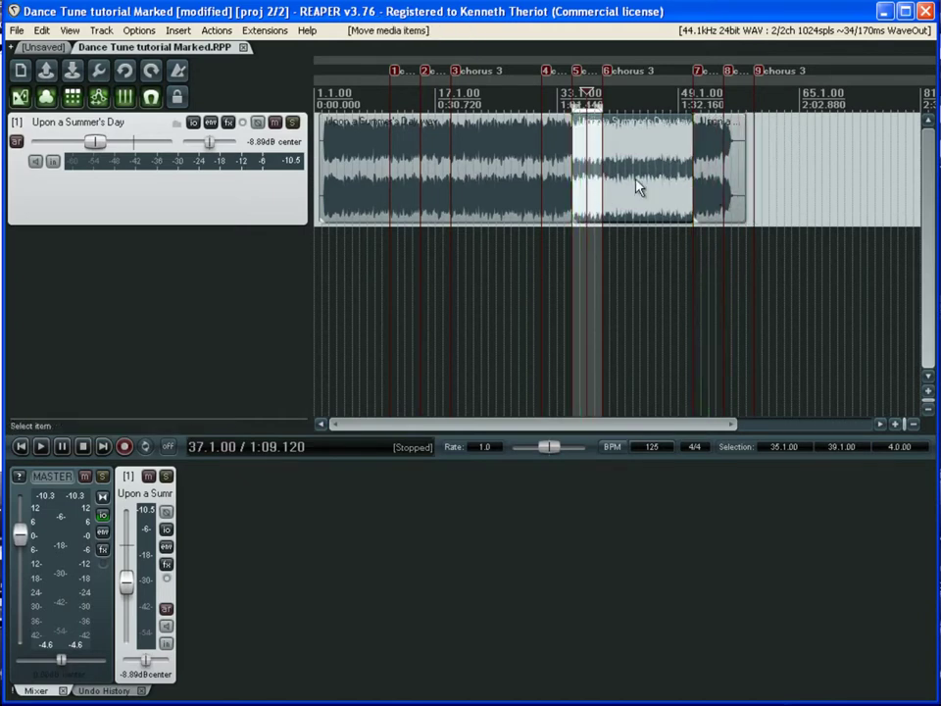
click(128, 73)
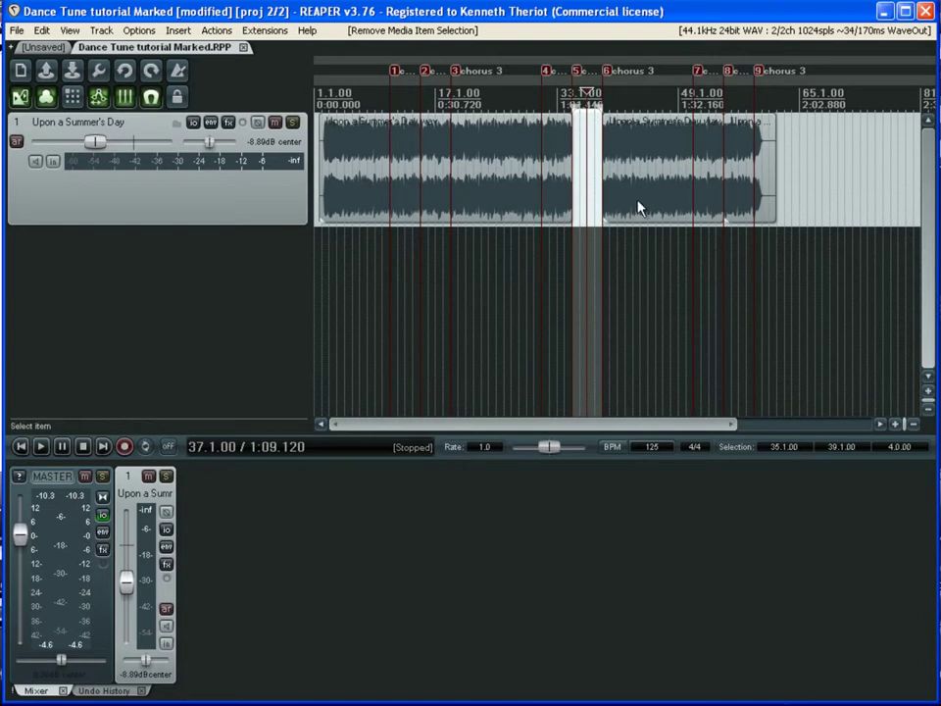
drag(632, 204, 600, 207)
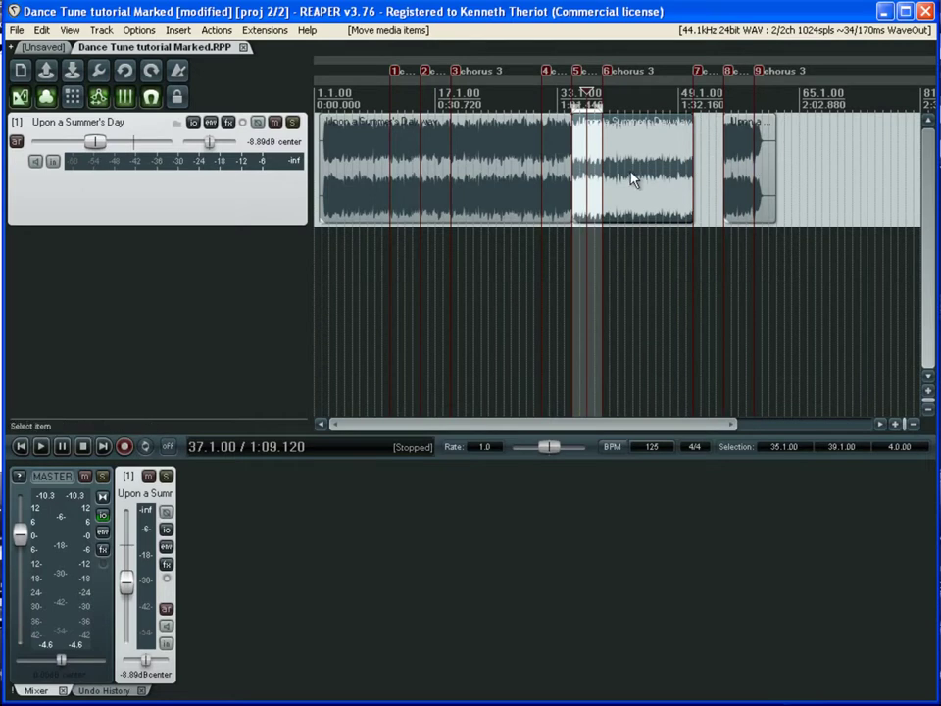
click(124, 70)
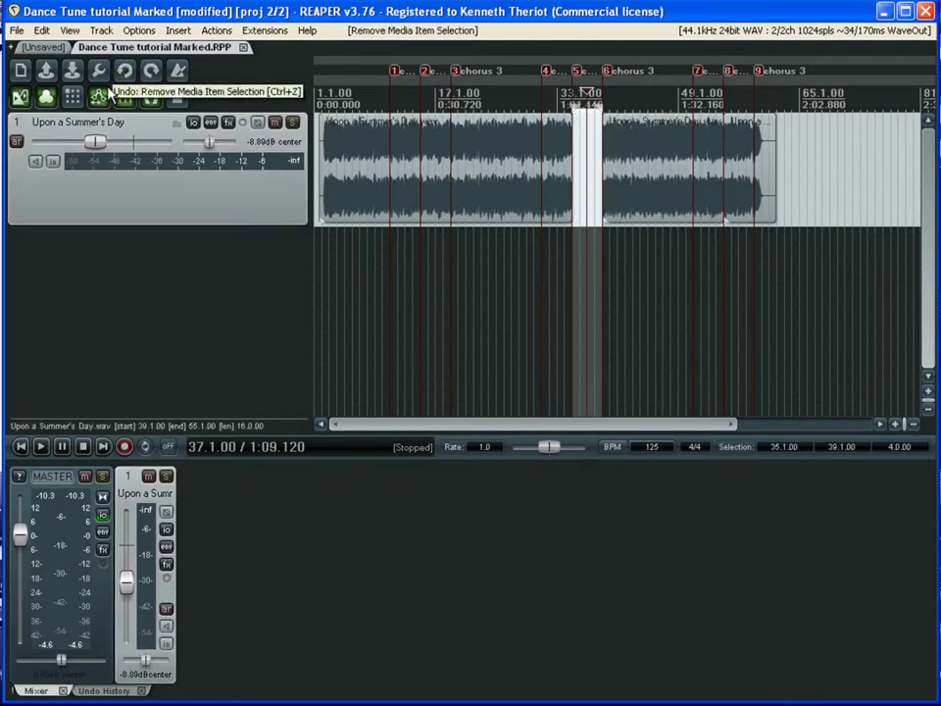
- With ripple editing on, move the section after the gap to start at marker 5 (35.1.00)
drag(618, 209, 576, 230)
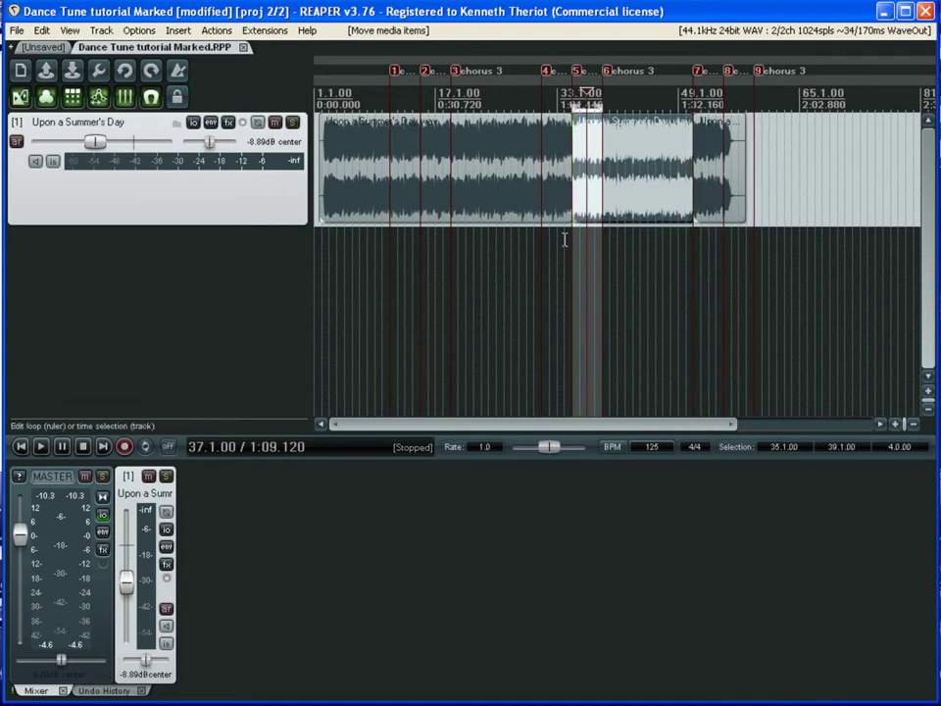
click(569, 239)
scroll(677, 252, up, 5)
scroll(677, 252, up, 3)
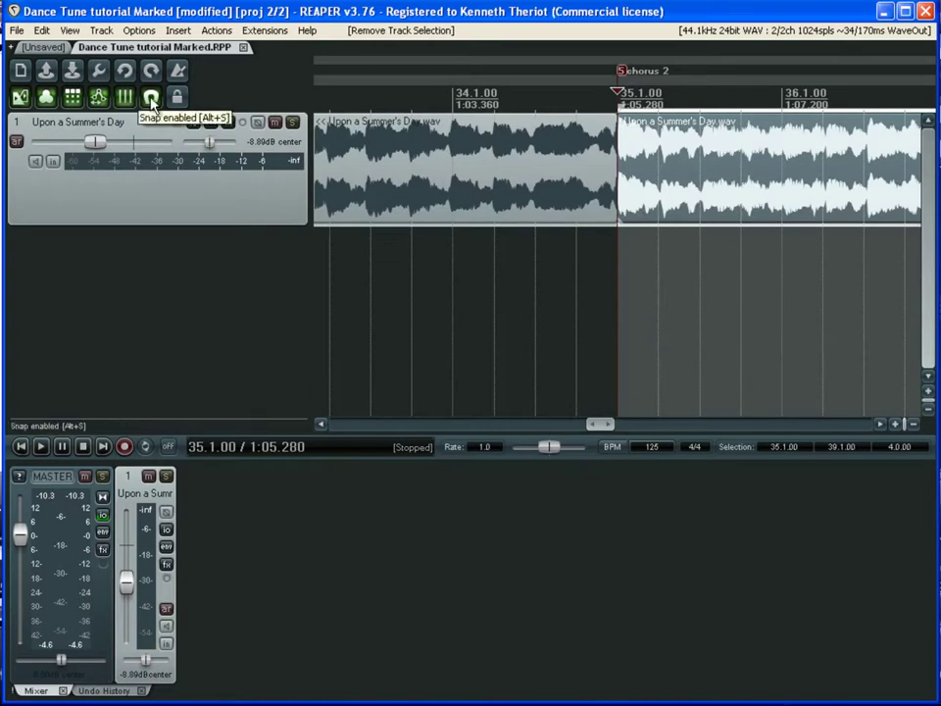
- Disable snapping and play across the join at marker 5 from 34.1.00 and again from 33.2.26
click(453, 275)
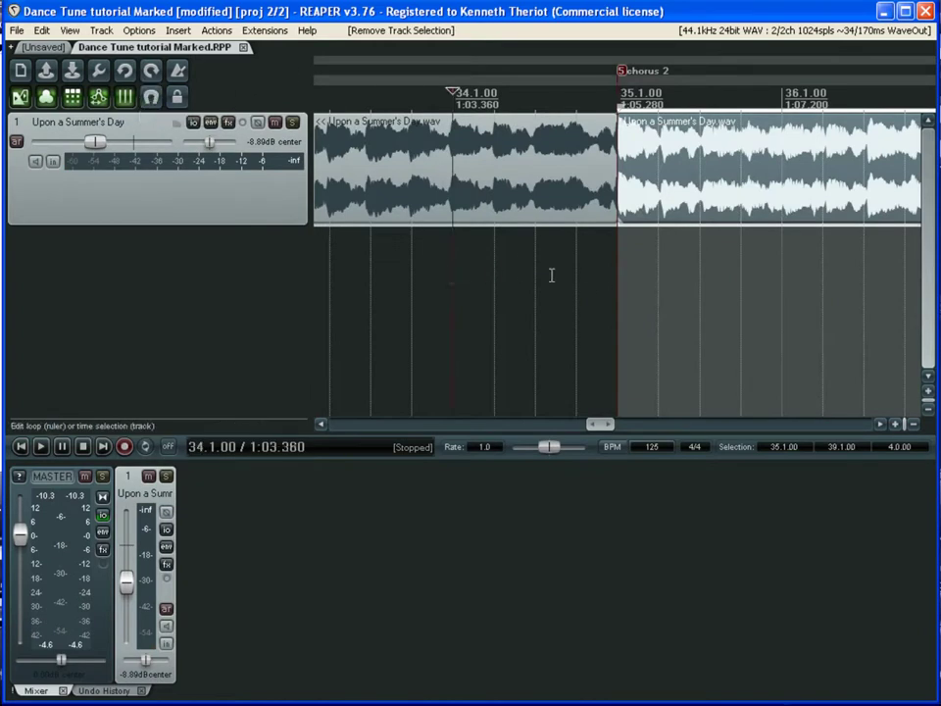
key(space)
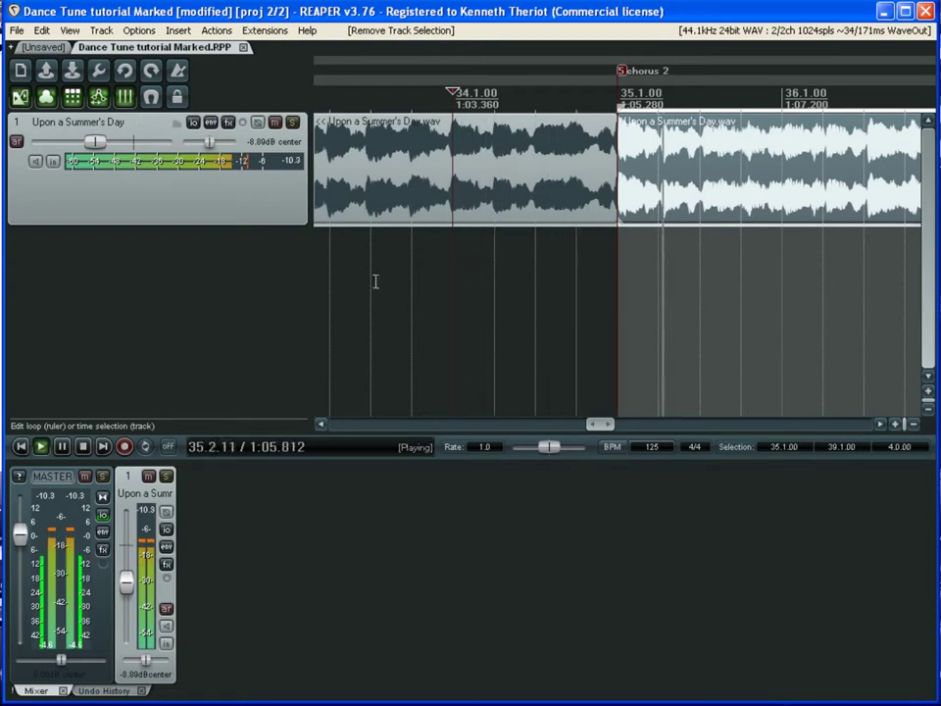
key(space)
click(340, 271)
key(space)
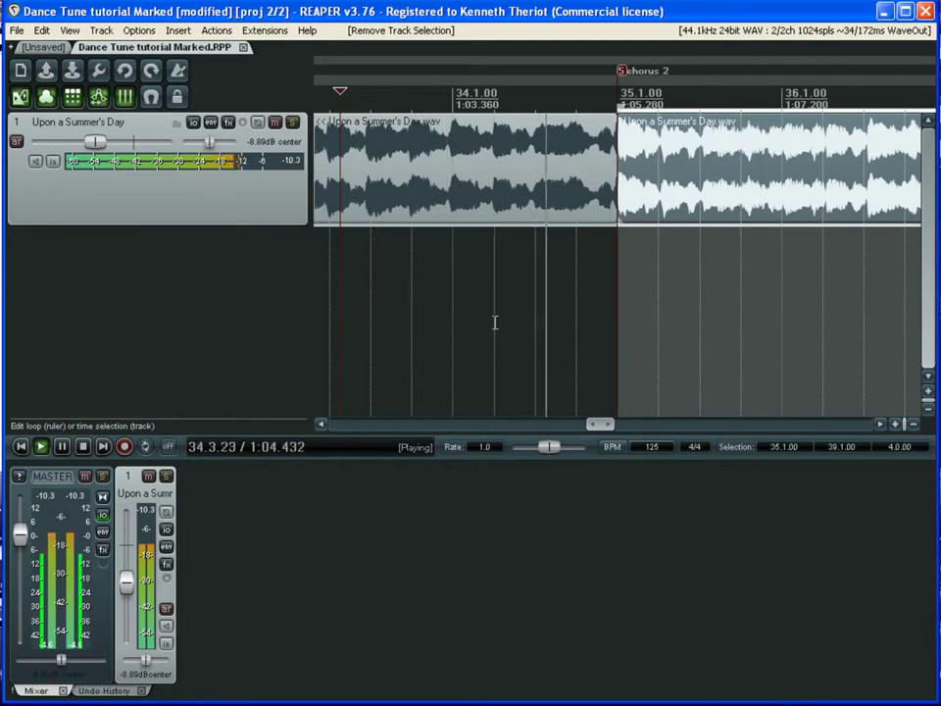
key(space)
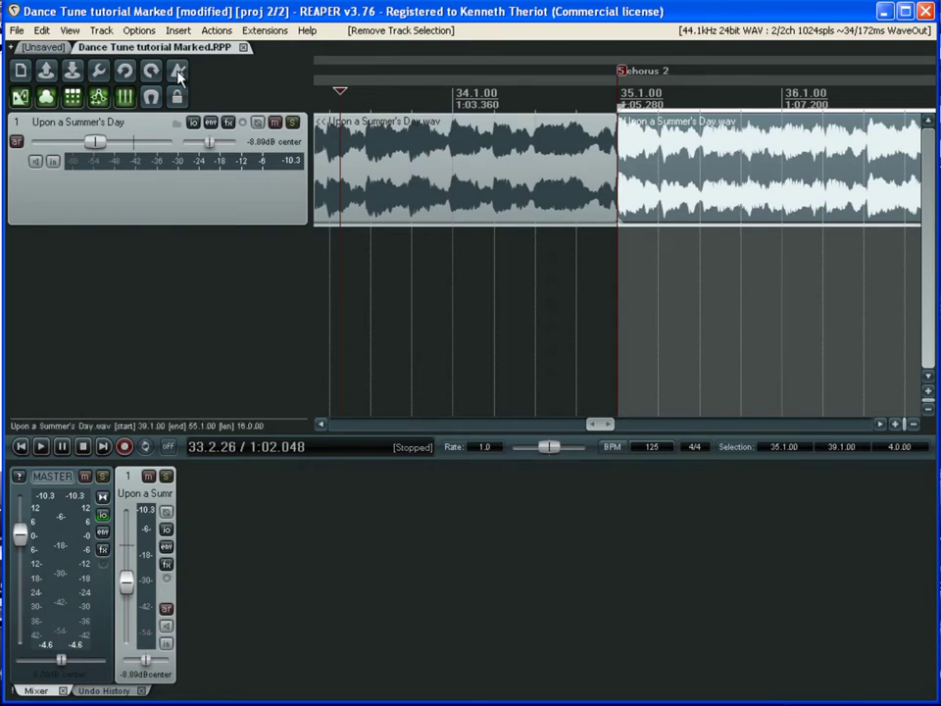
- Shift the section after the join slightly earlier than marker 5 so it overlaps the end of the preceding item
click(636, 250)
scroll(636, 250, up, 10)
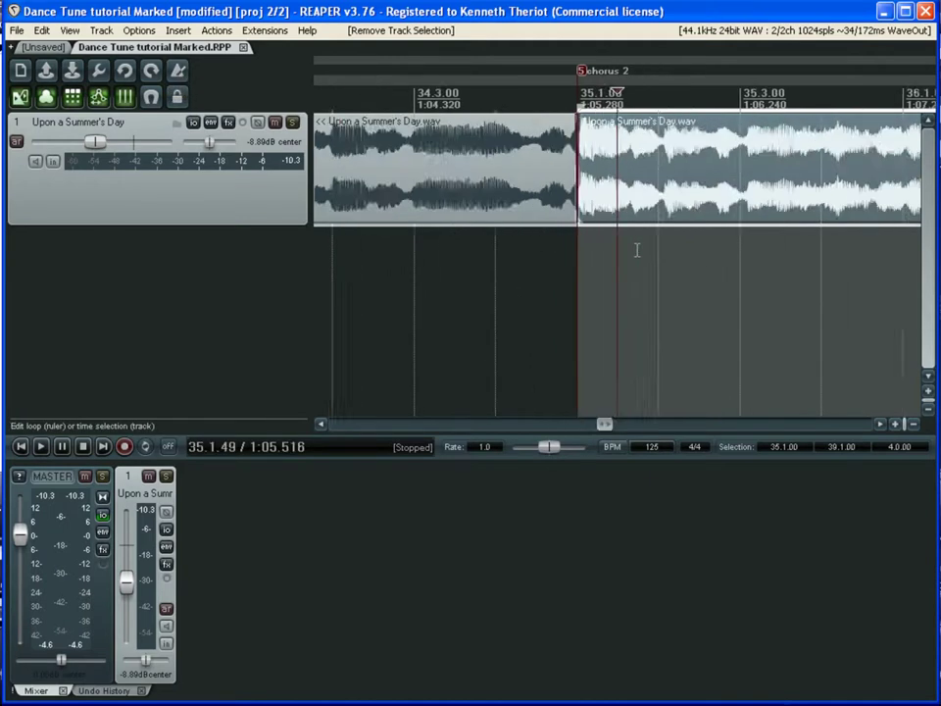
scroll(636, 250, down, 2)
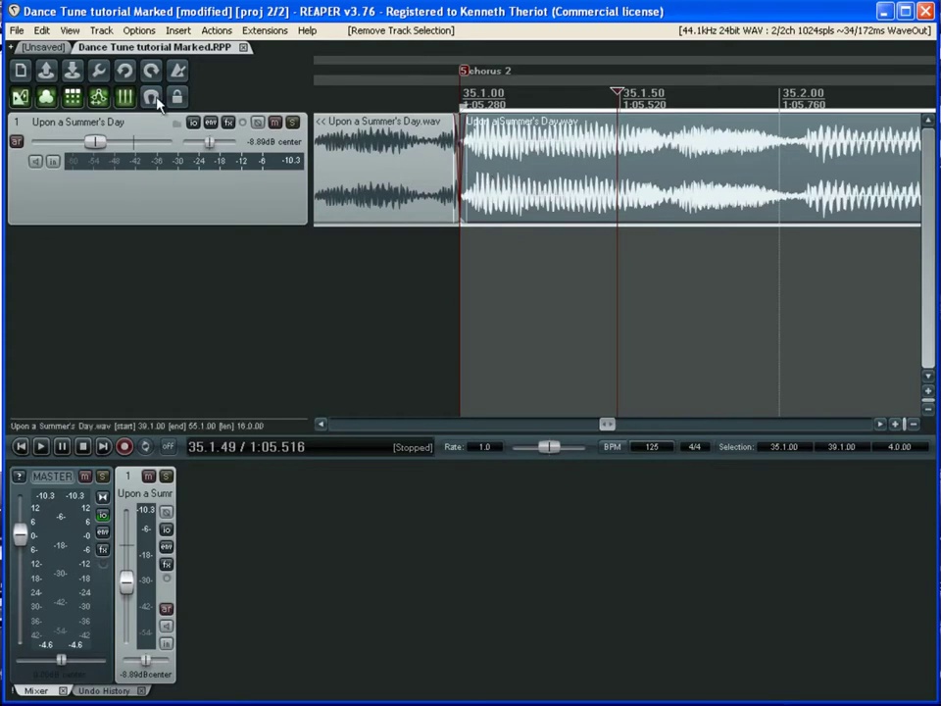
drag(495, 195, 470, 198)
scroll(470, 198, down, 3)
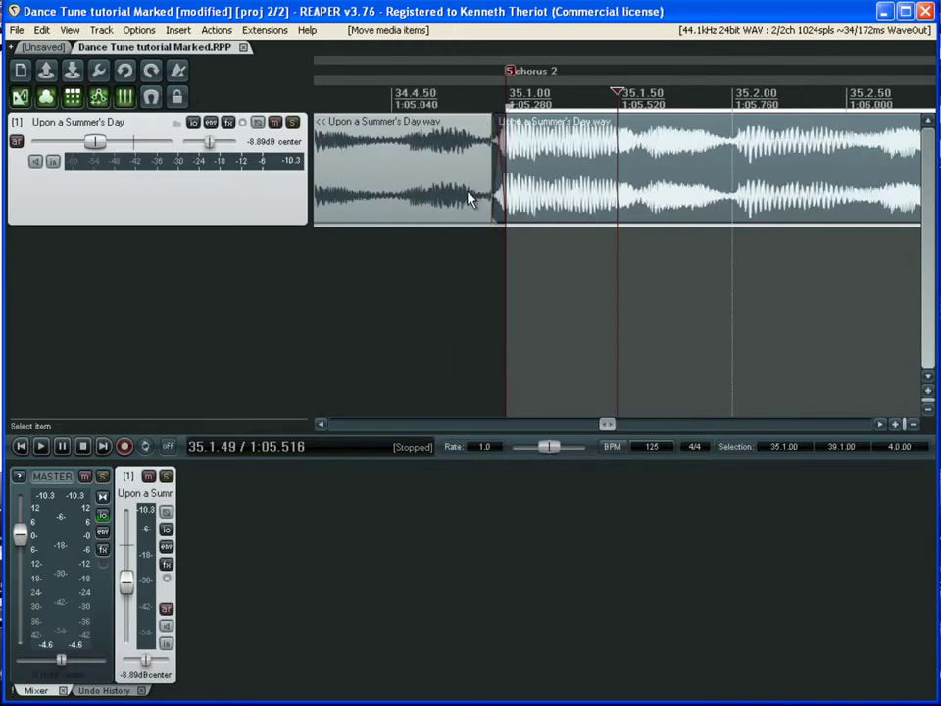
- Play across the adjusted join at marker 5 from 34.1.76
click(402, 241)
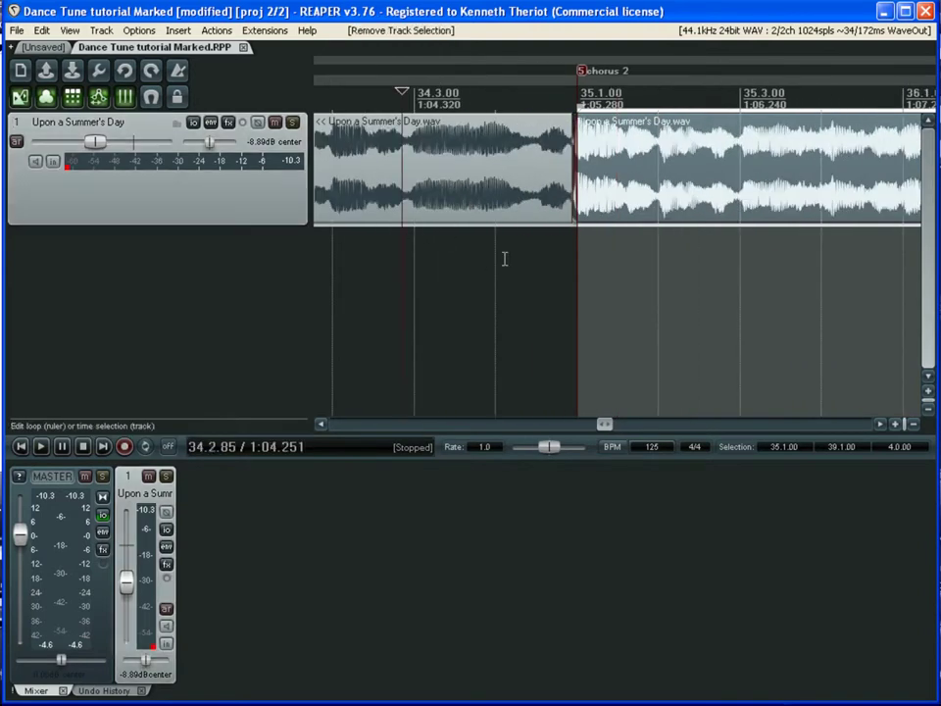
key(space)
scroll(504, 259, down, 3)
key(space)
click(449, 270)
key(space)
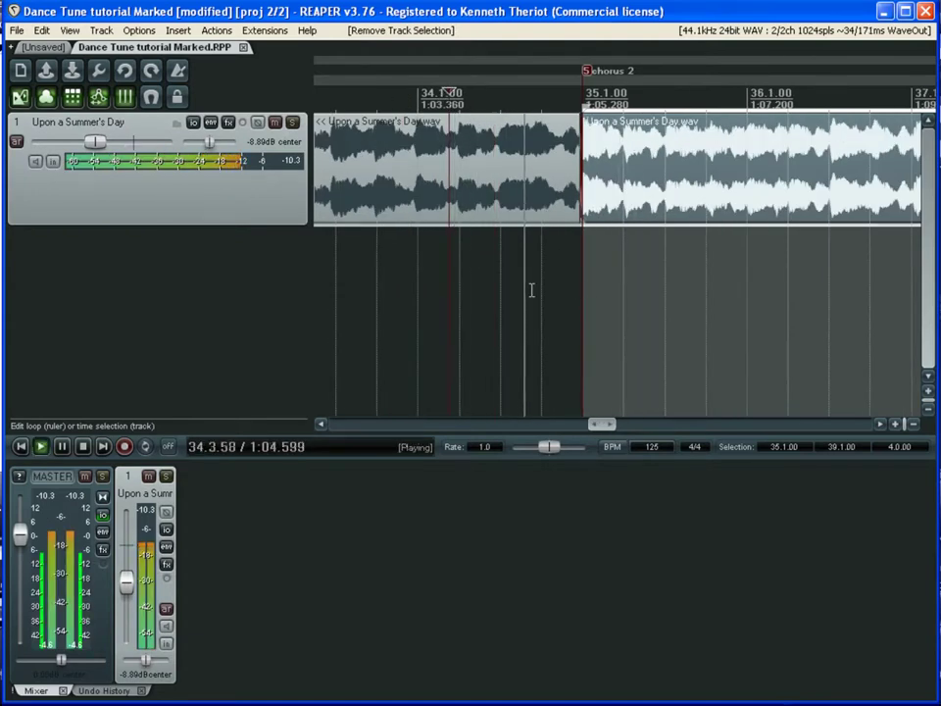
key(space)
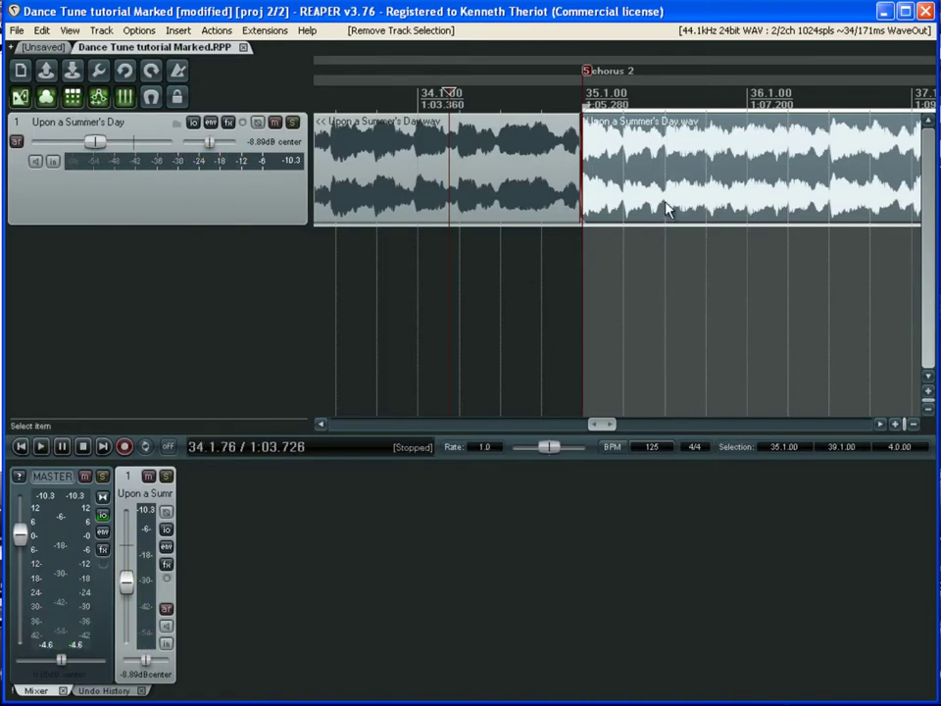
- Re-enable snapping and copy all the song items onto a new second track at the same timeline position
scroll(615, 311, down, 6)
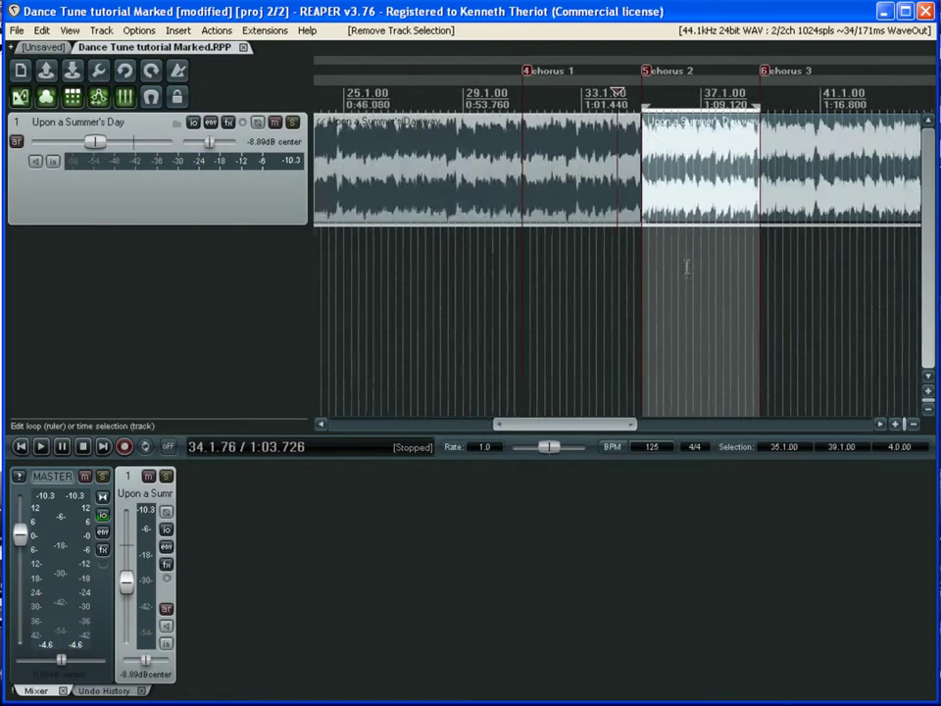
scroll(897, 196, down, 2)
scroll(889, 200, down, 1)
scroll(726, 188, up, 4)
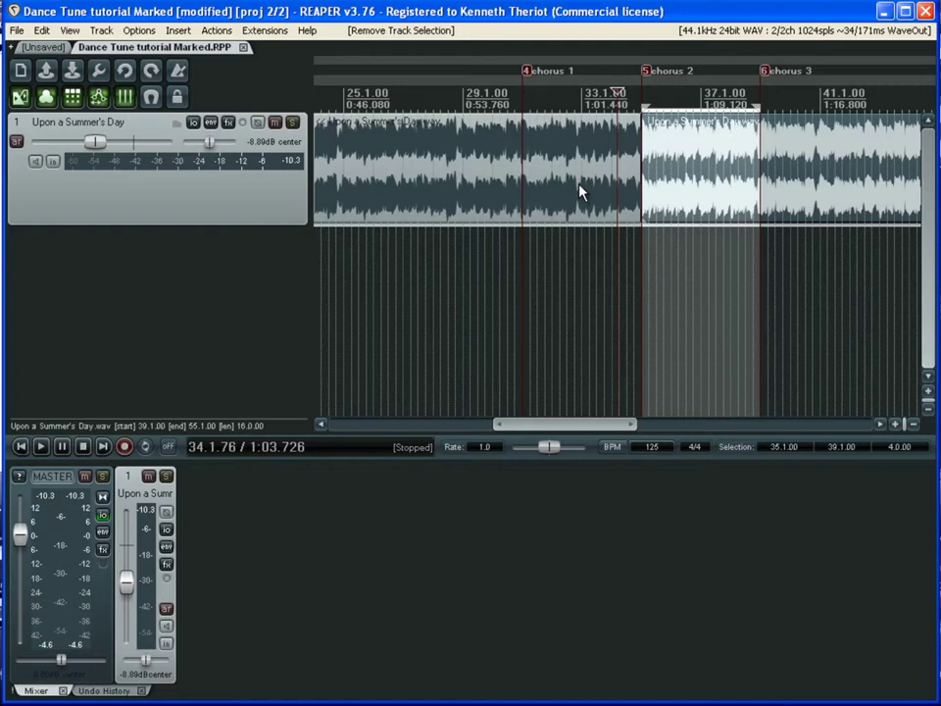
scroll(578, 191, down, 3)
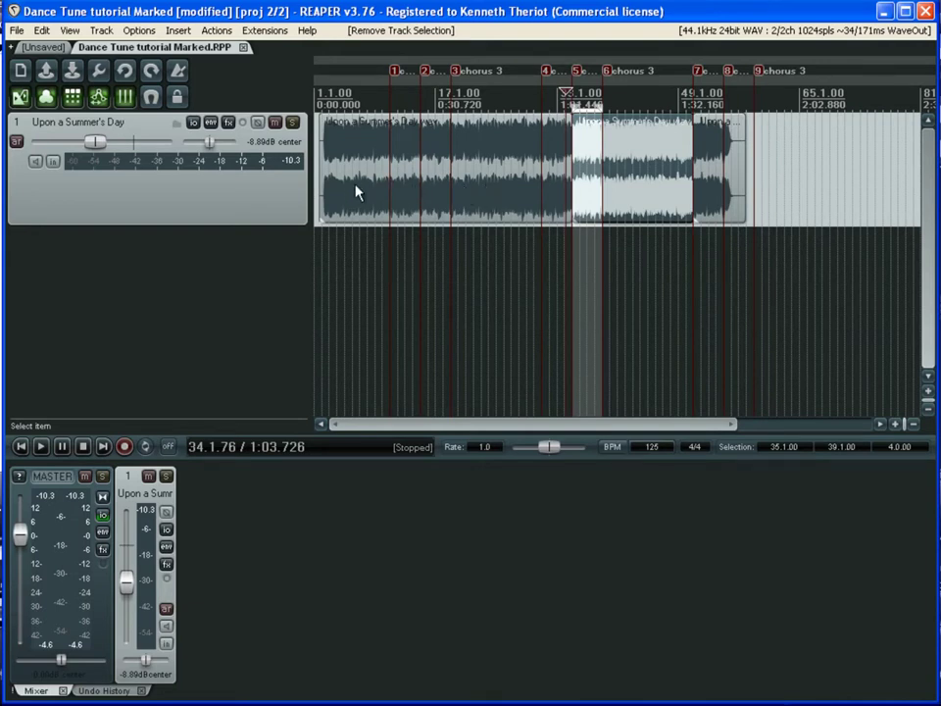
drag(357, 191, 738, 202)
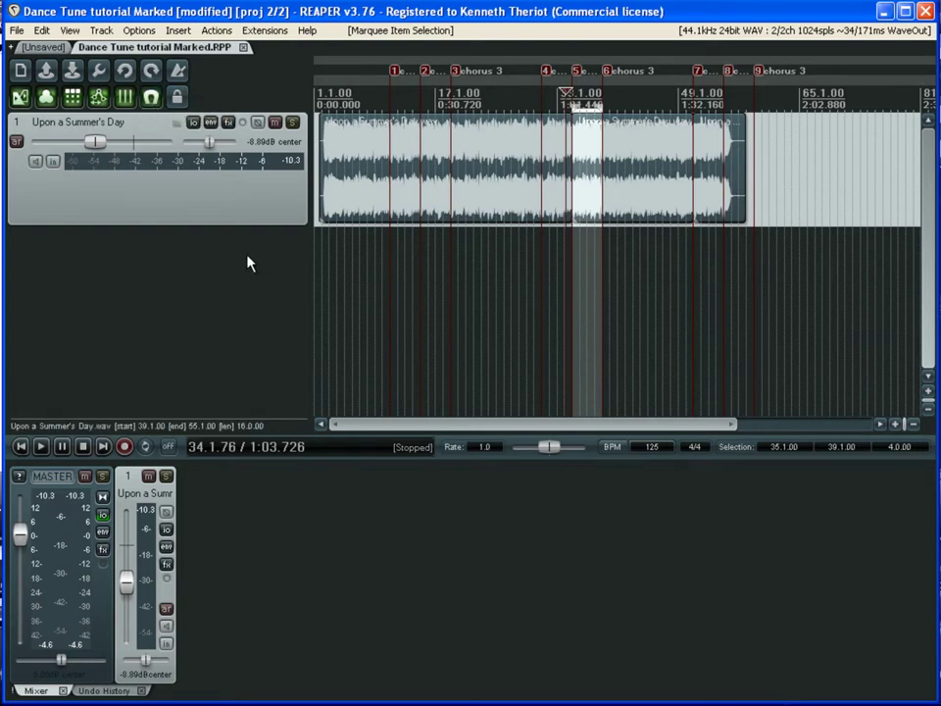
double_click(217, 259)
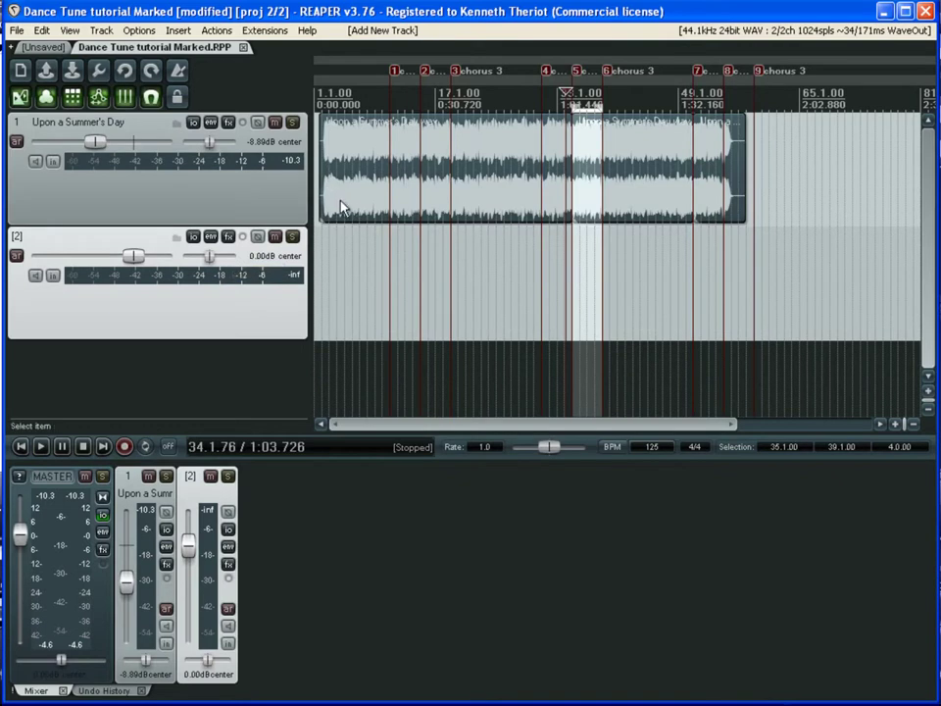
key(ctrl)
drag(342, 208, 333, 255)
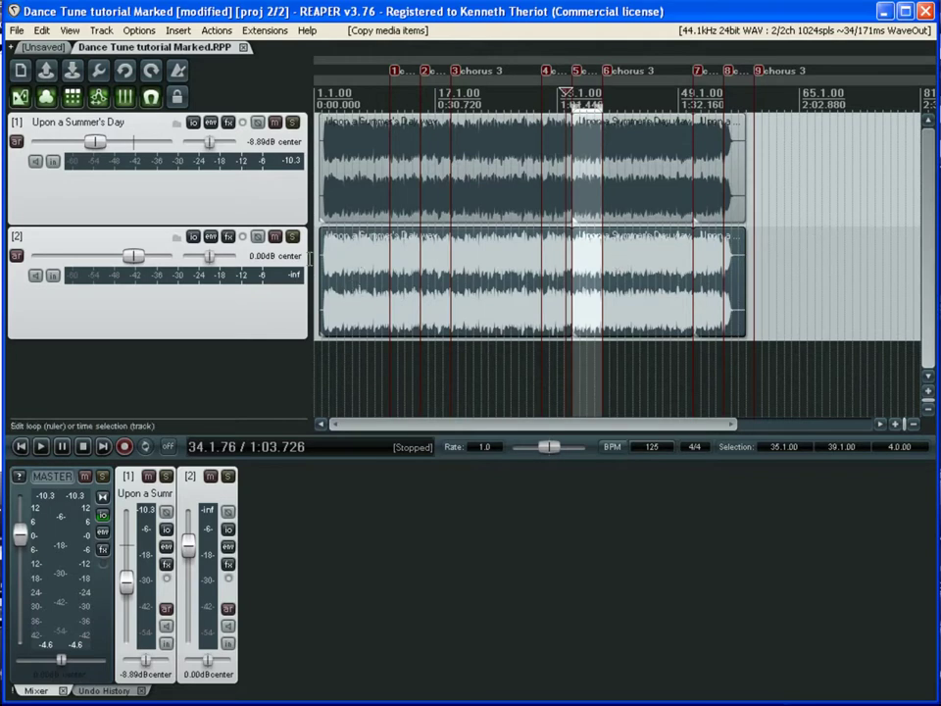
- Mute only the duplicate track 2 and shrink it to its minimum height
click(274, 238)
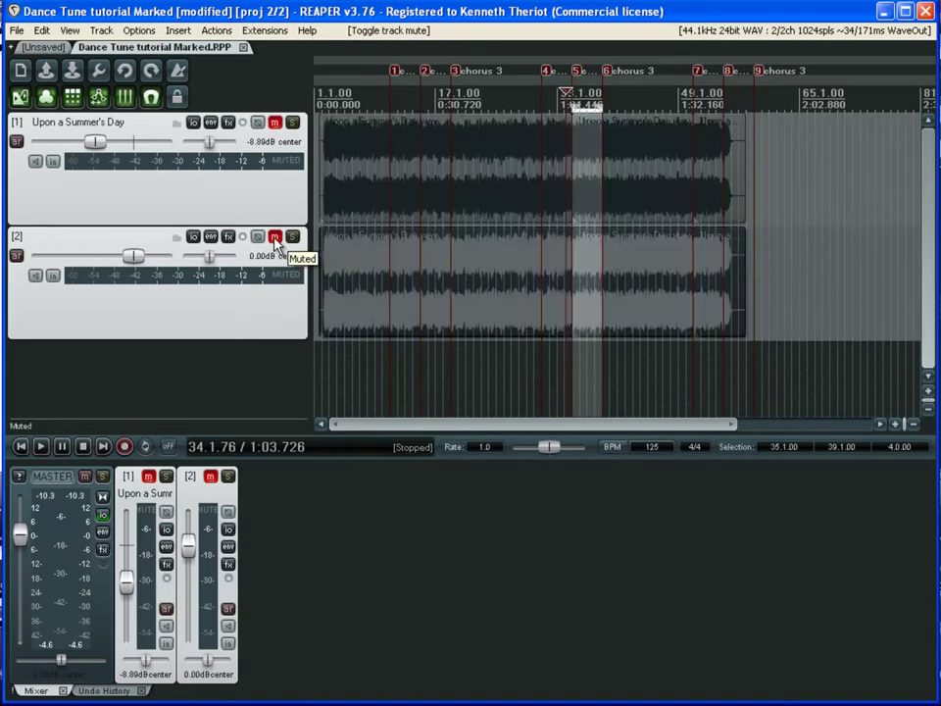
key(ctrl+z)
key(ctrl+z)
click(276, 239)
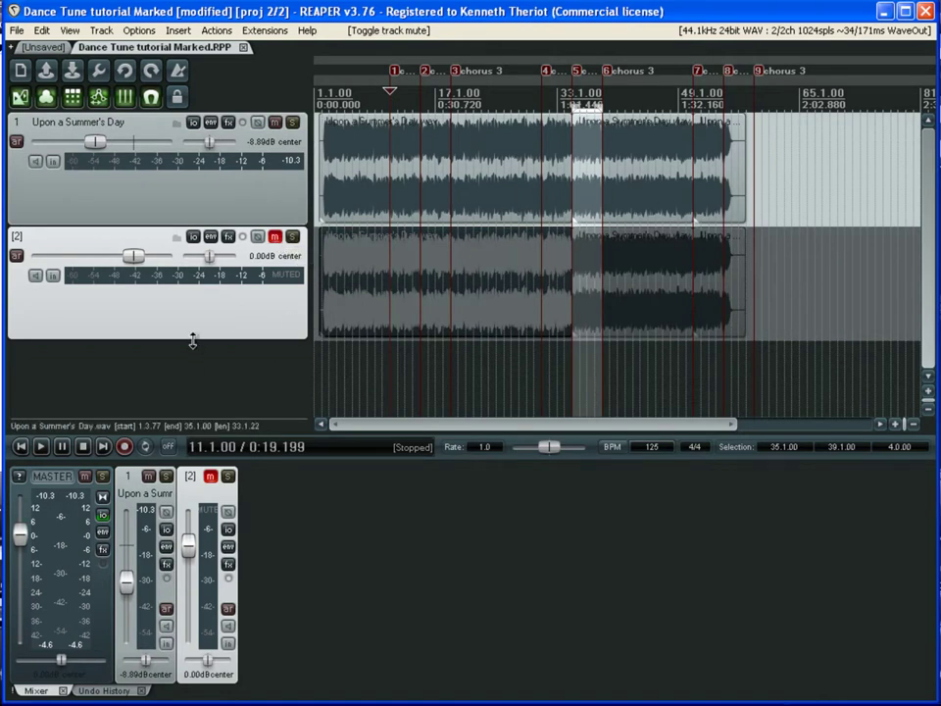
drag(193, 340, 195, 233)
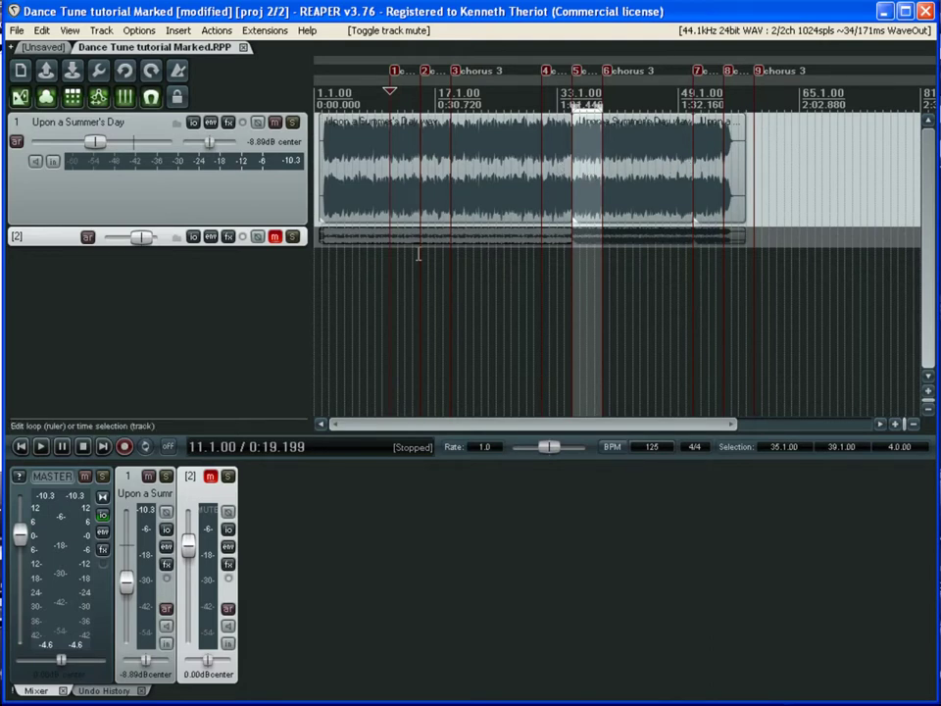
- Examine the first song item's waveform around the first three chorus markers and place the edit cursor at chorus 2, 15.1.00
click(423, 195)
scroll(422, 195, up, 5)
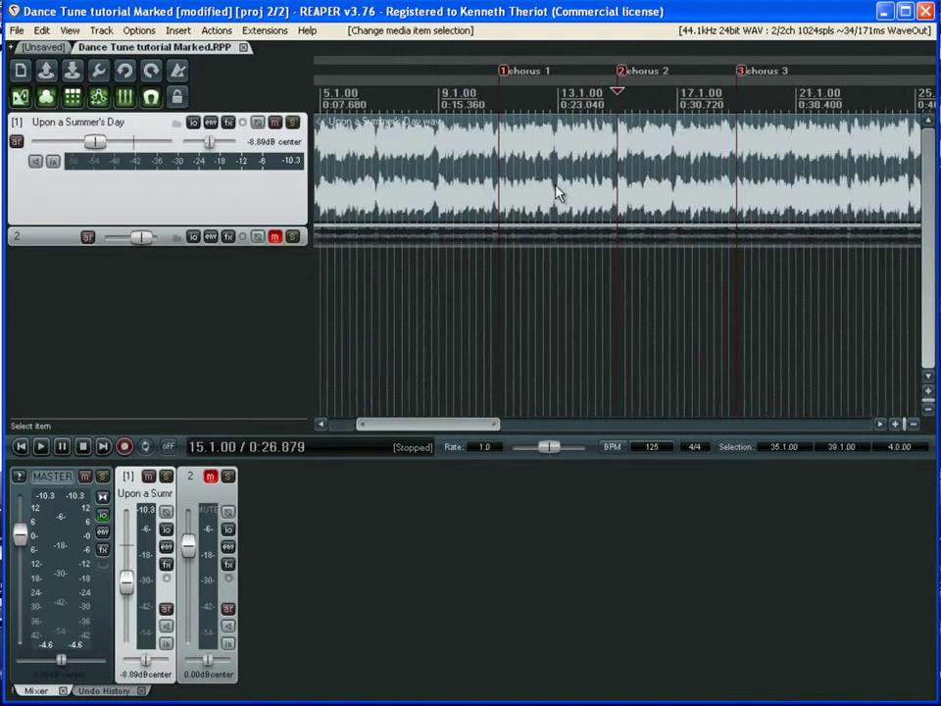
scroll(557, 192, down, 4)
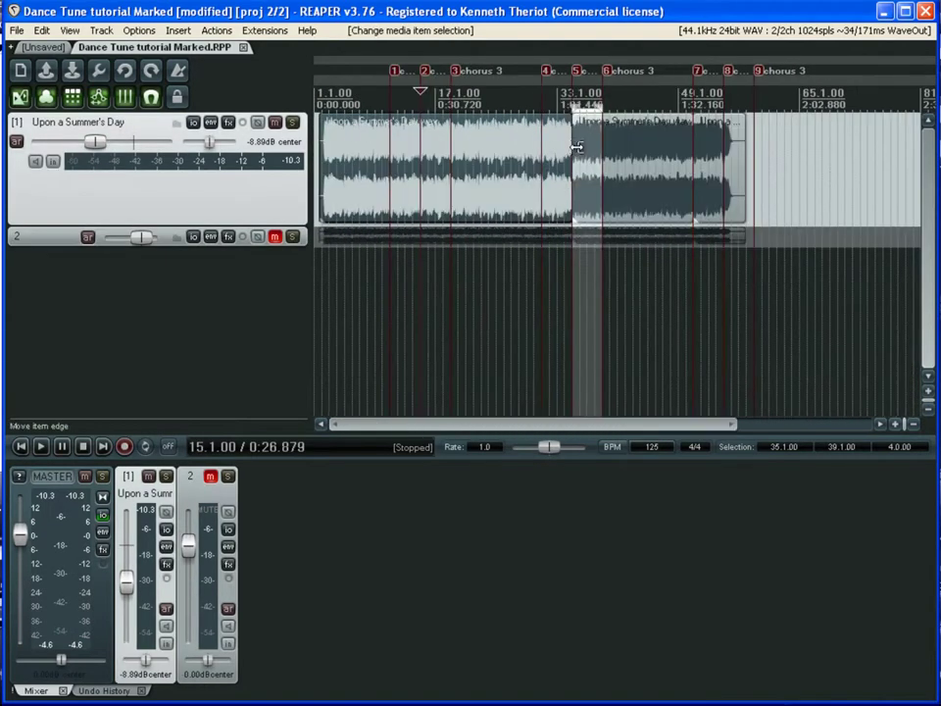
click(454, 175)
scroll(454, 174, down, 2)
scroll(454, 175, up, 4)
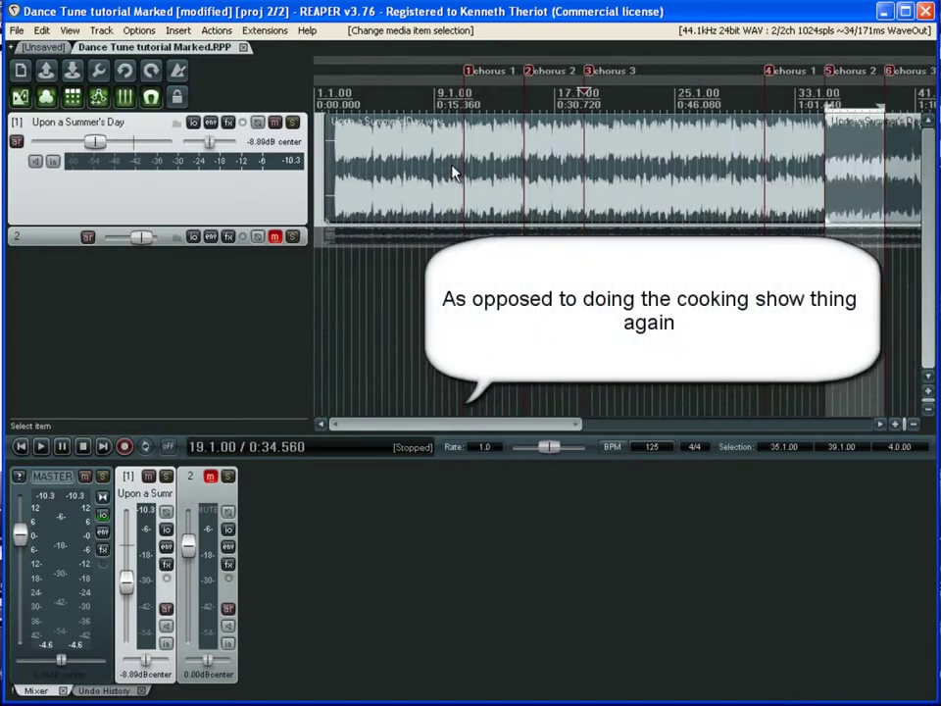
scroll(454, 174, up, 2)
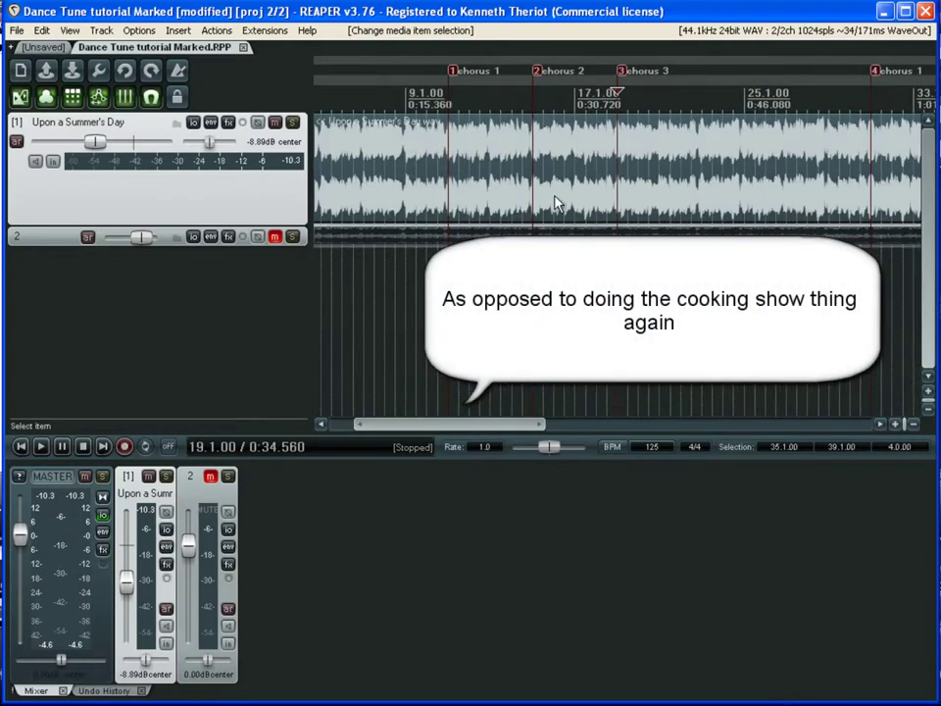
click(532, 256)
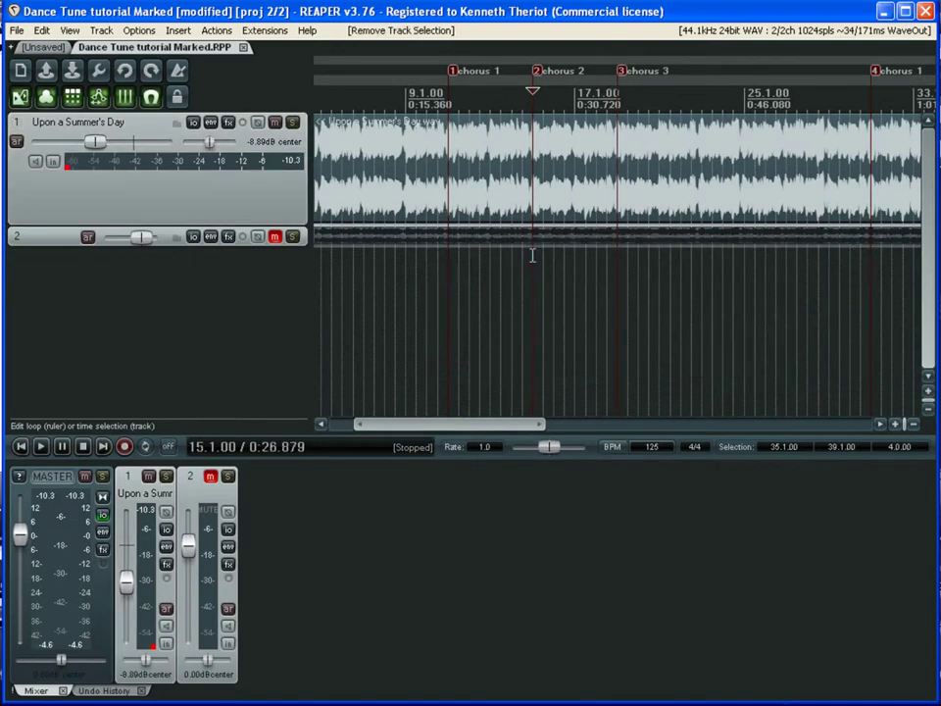
scroll(532, 256, up, 4)
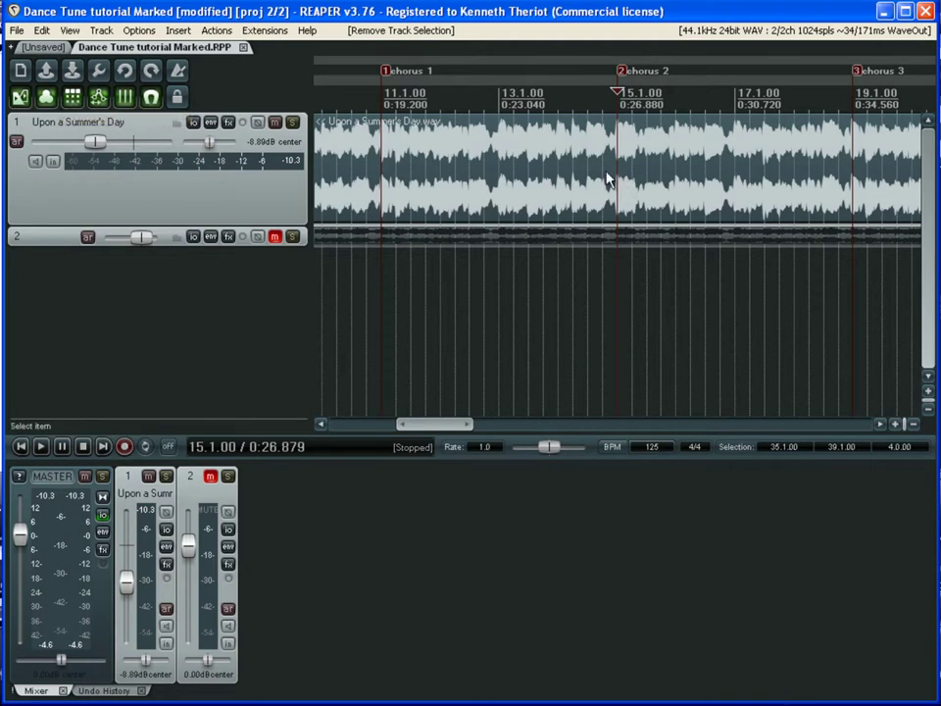
- Turn on the metronome and play across the chorus 2 marker from 13.4.00
click(177, 70)
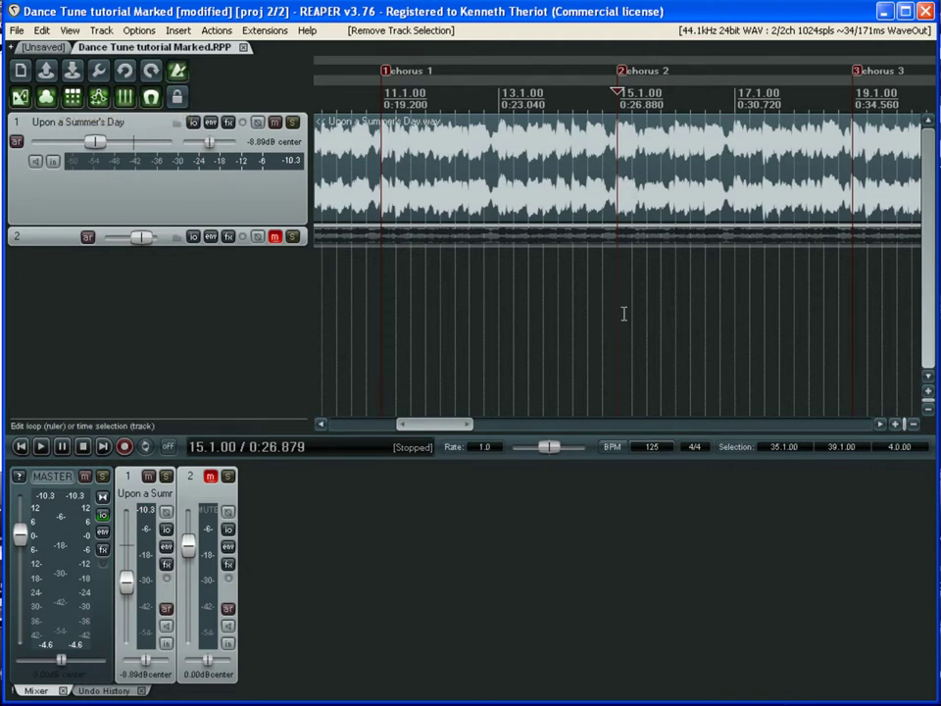
click(538, 294)
key(space)
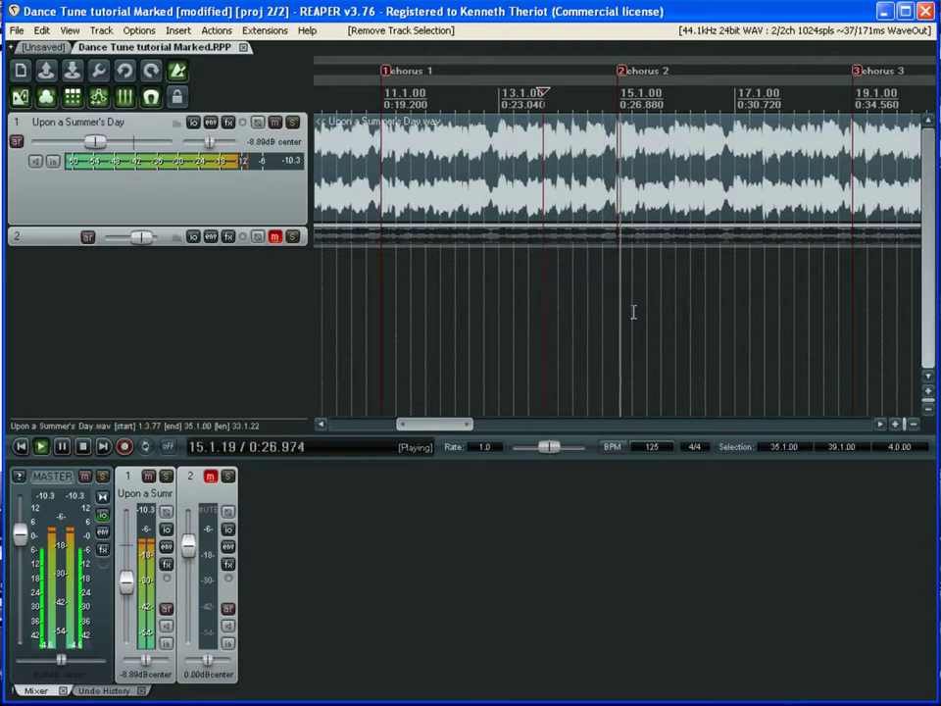
key(space)
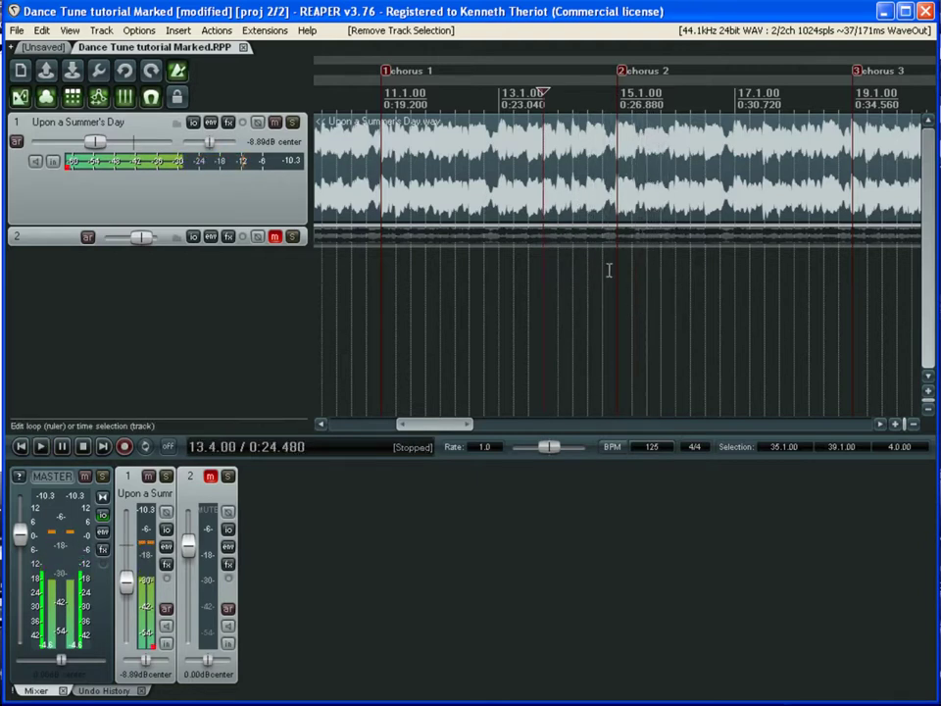
- Disable snapping and nudge the first song item slightly earlier against the chorus 2 marker
click(625, 264)
scroll(624, 264, up, 4)
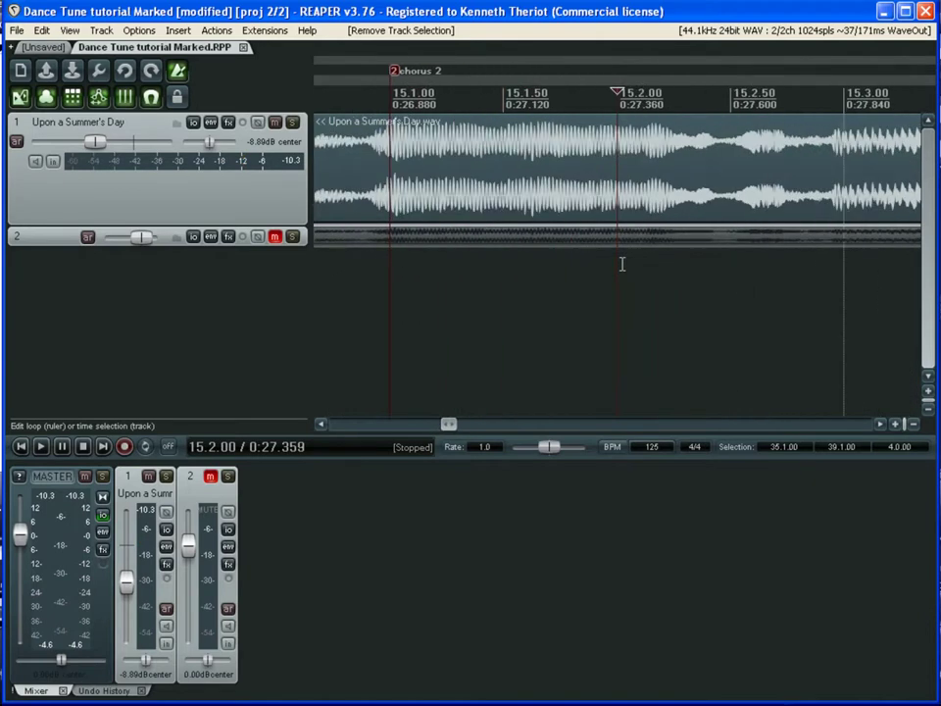
scroll(622, 264, down, 1)
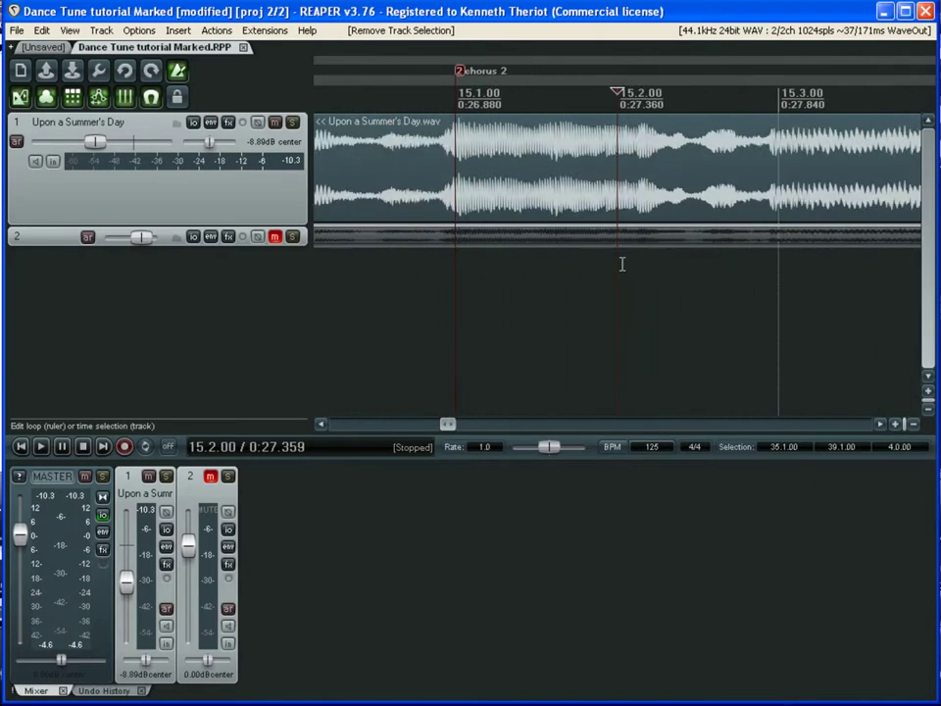
click(469, 193)
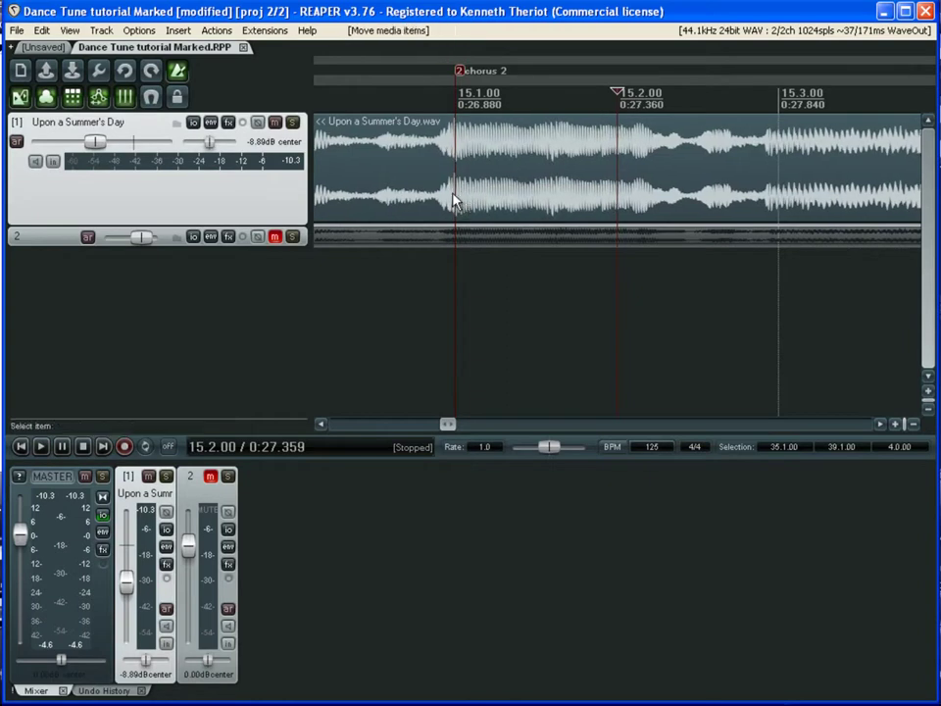
- Play the shifted song item with the metronome from 14.4.61
click(391, 285)
key(space)
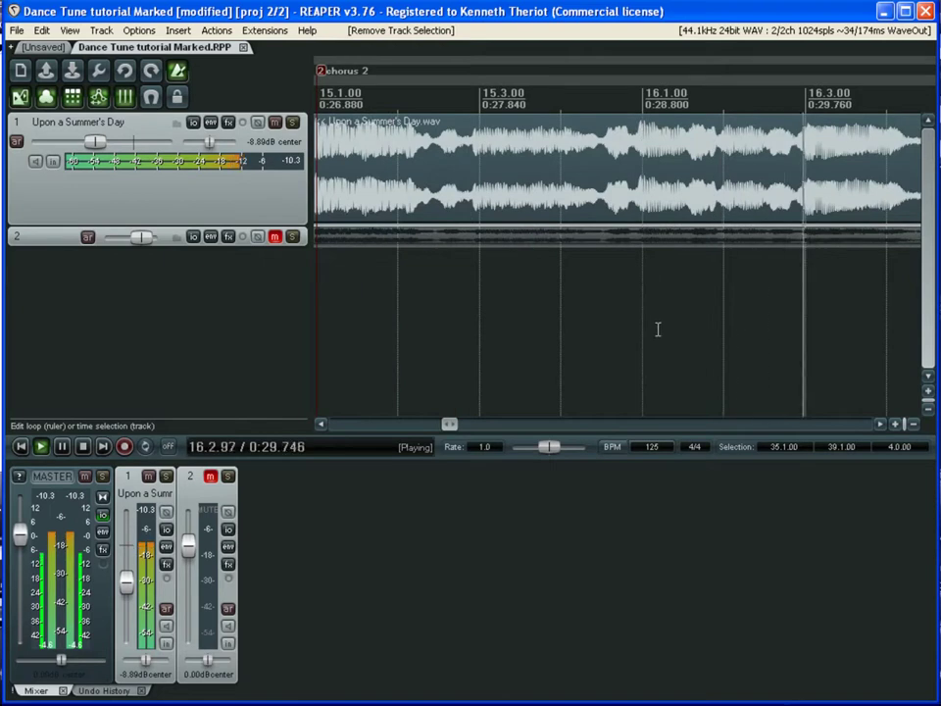
key(space)
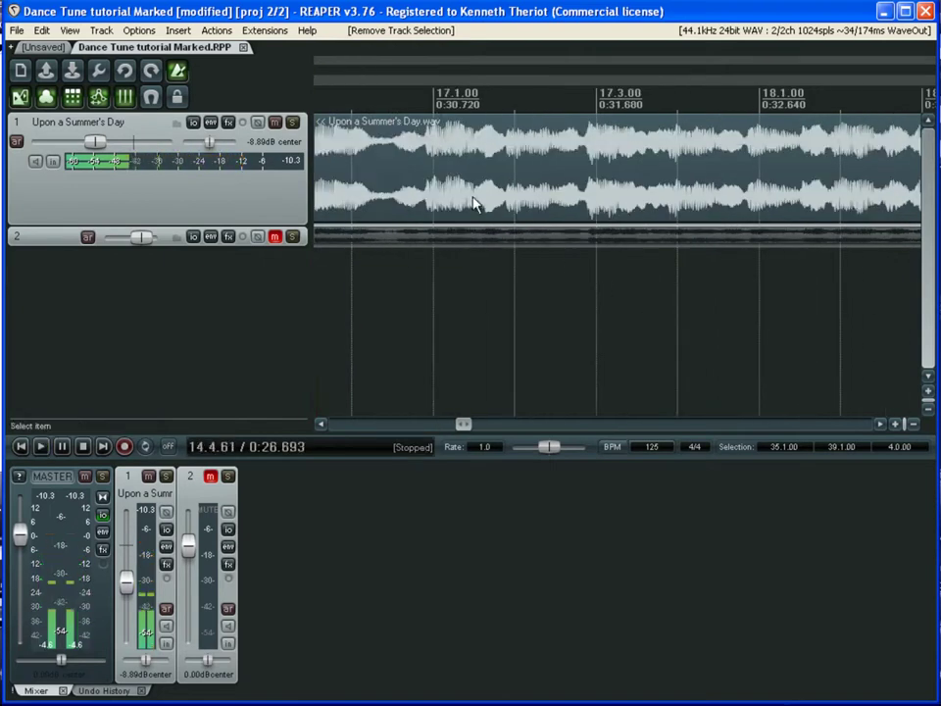
- Nudge the first song item slightly later again, replaying it from 14.4.61, and re-enable snapping
click(596, 187)
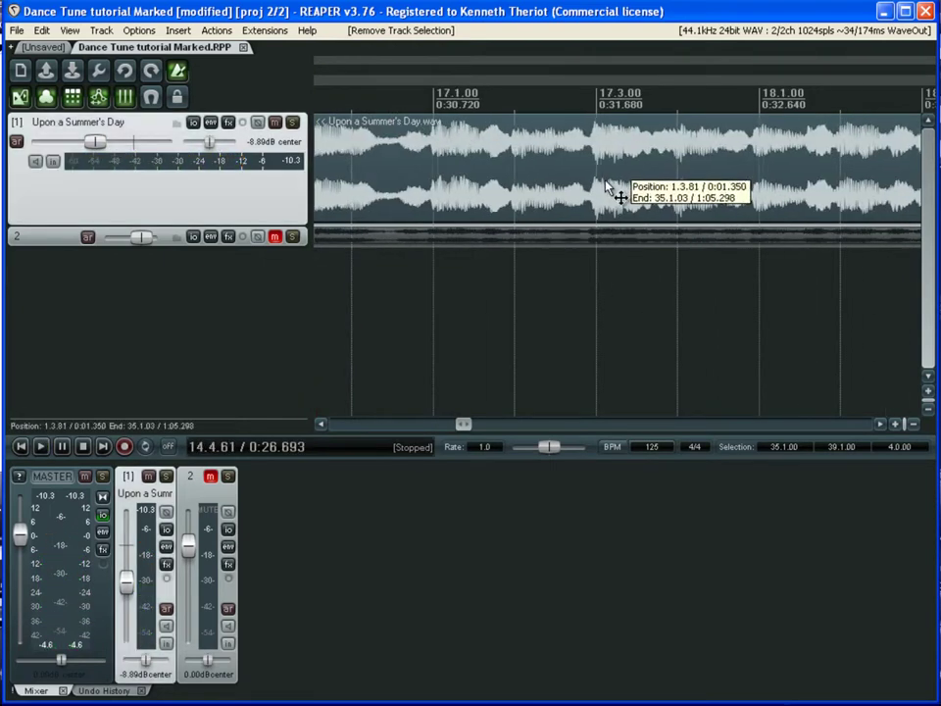
key(space)
scroll(511, 252, down, 4)
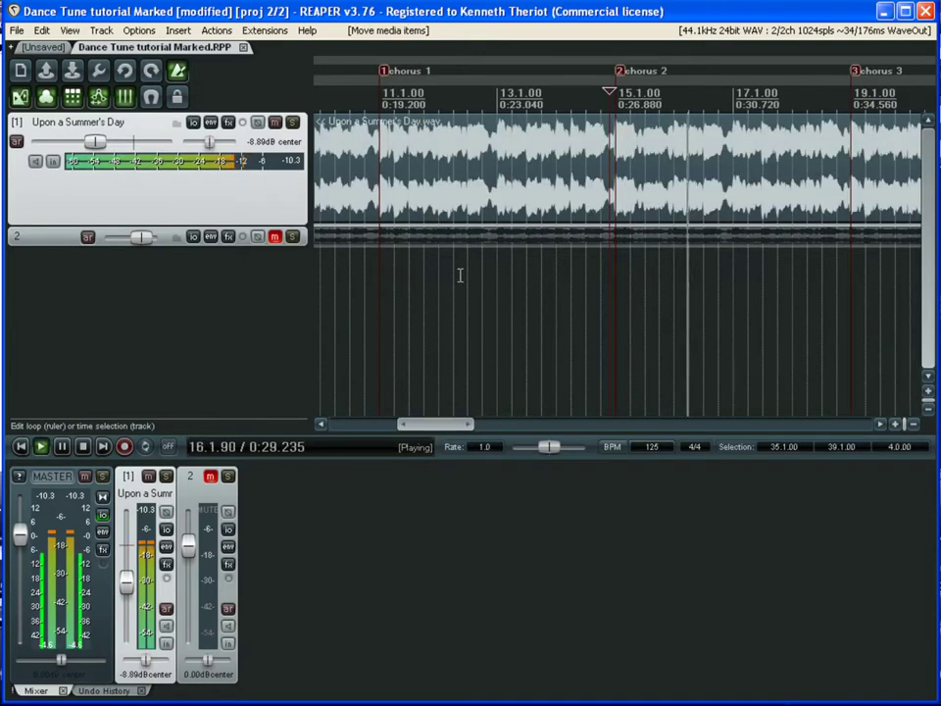
key(space)
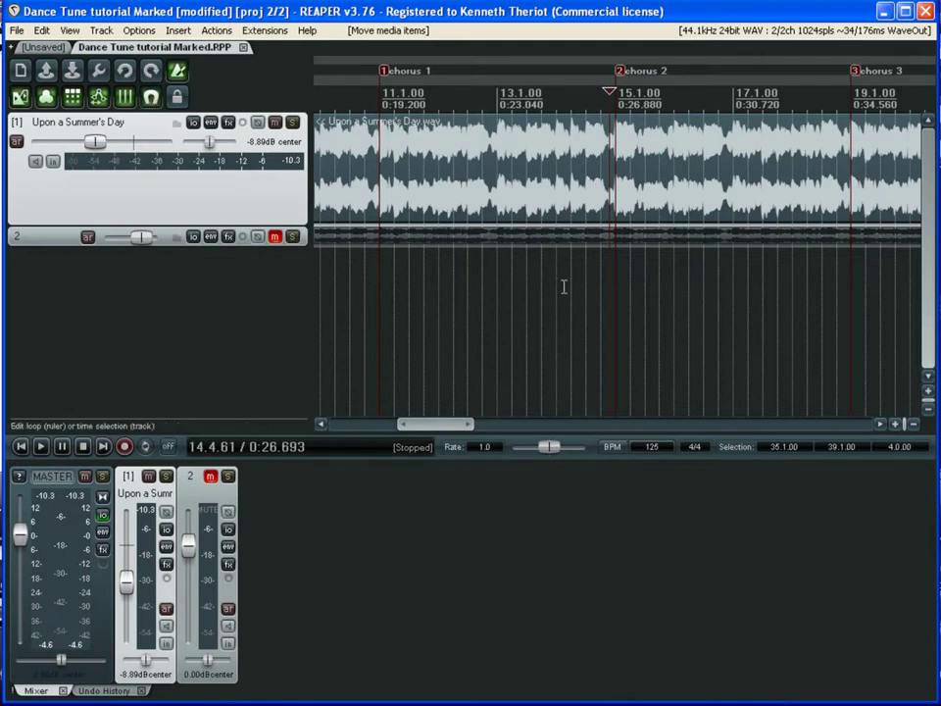
- Place the edit cursor at the chorus 2 marker and make a snapped time selection from 15.1.00 to 16.2.00
click(615, 254)
scroll(614, 253, up, 8)
scroll(610, 247, down, 3)
scroll(611, 245, down, 5)
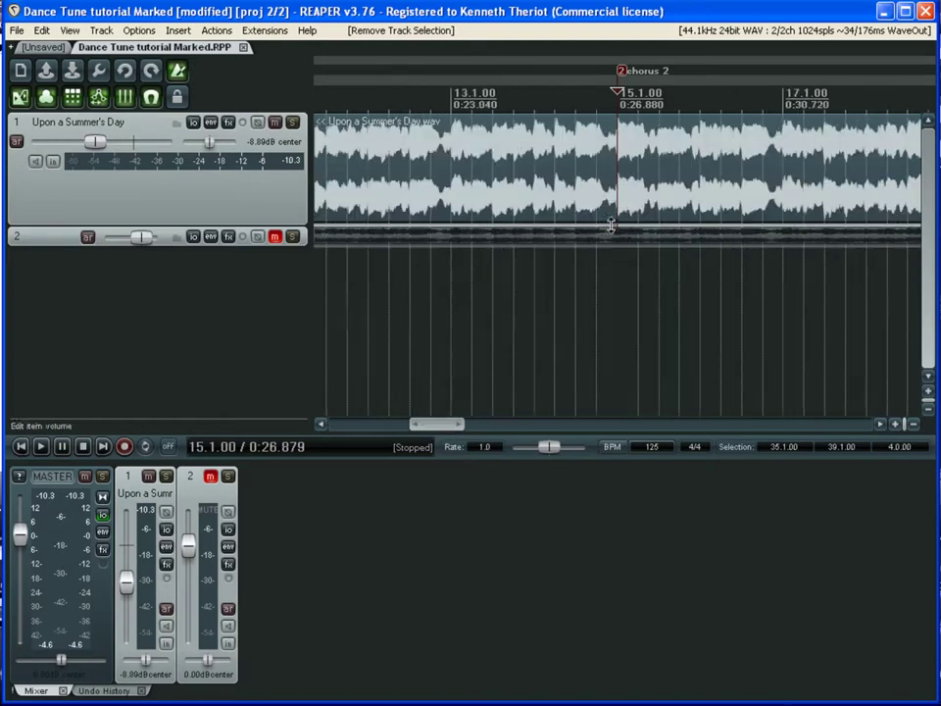
drag(617, 264, 725, 268)
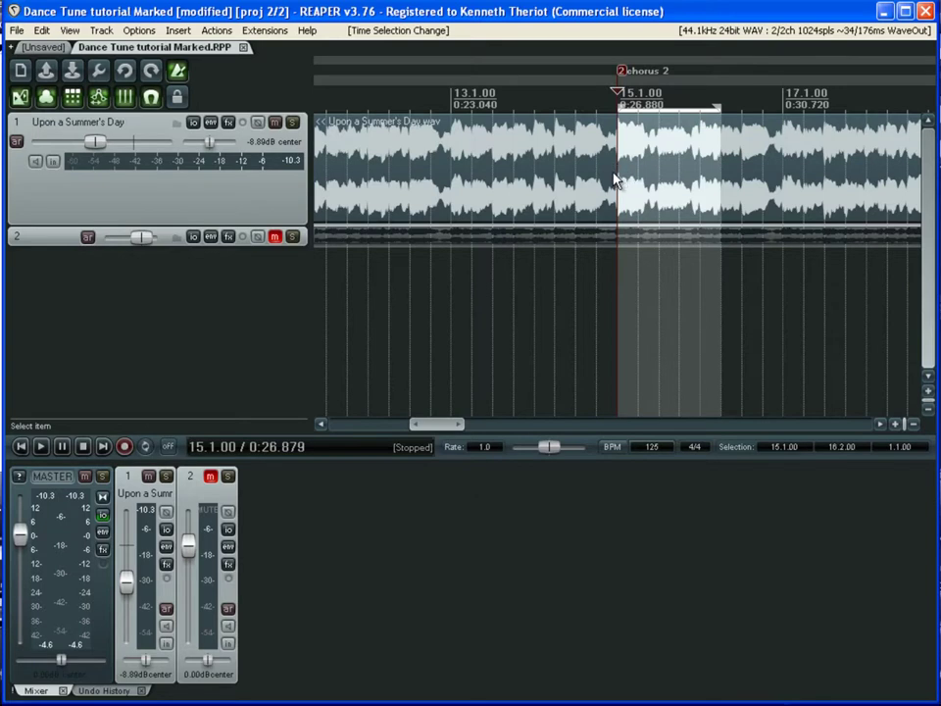
- Clear the time selection and remake it on the timeline ruler from 15.1.00 to 16.2.00
click(613, 259)
click(608, 171)
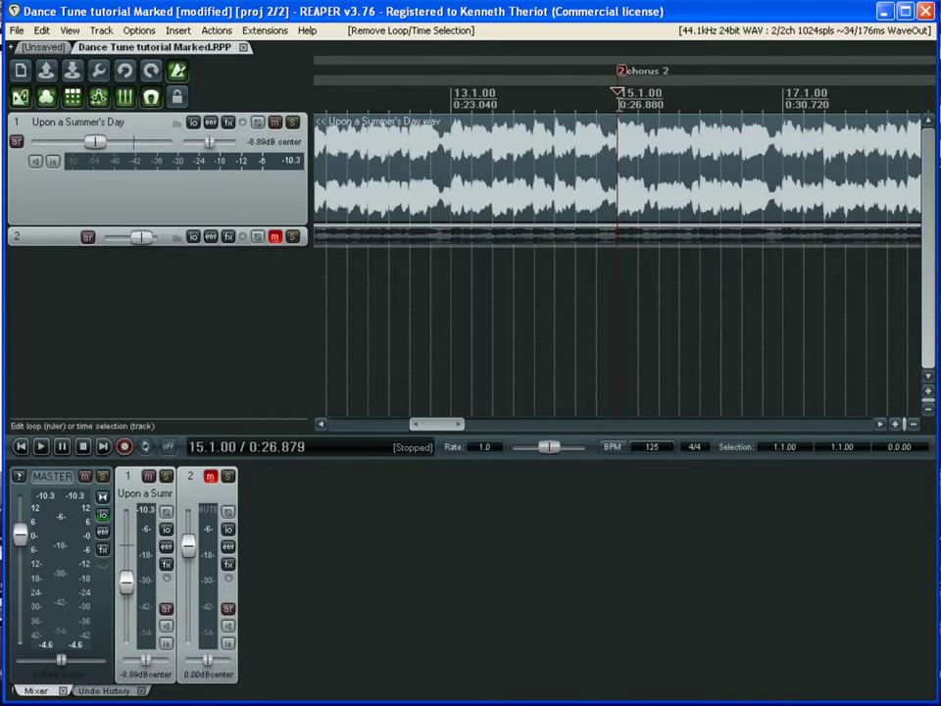
drag(616, 97, 721, 97)
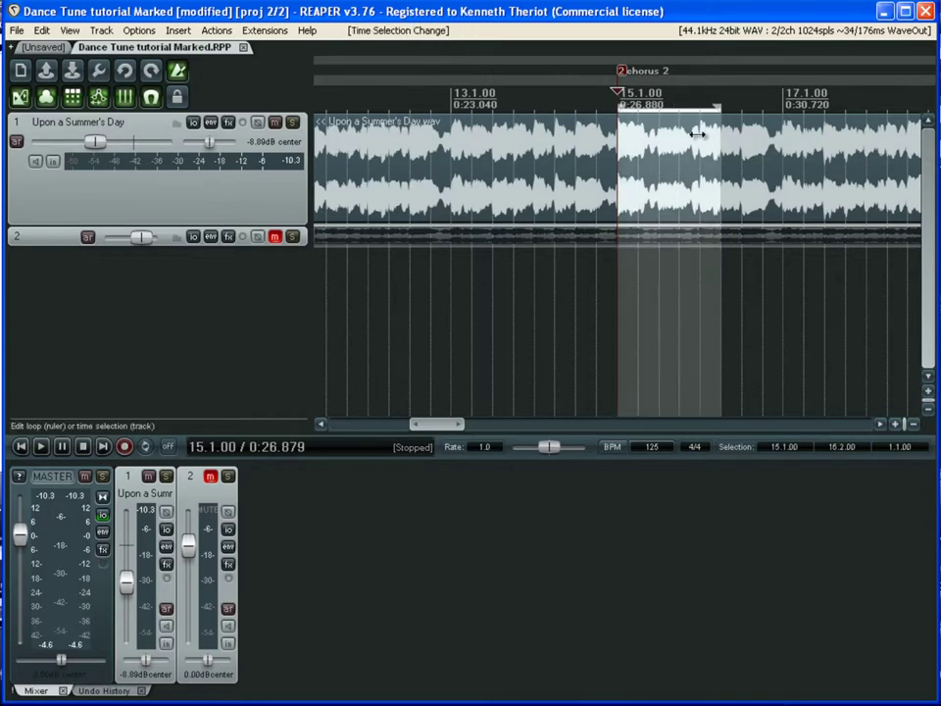
- Replace the time selection with the whole span between chorus 2 and chorus 3, 15.1.00 to 19.1.00, and play its beginning
click(614, 255)
drag(616, 260, 746, 262)
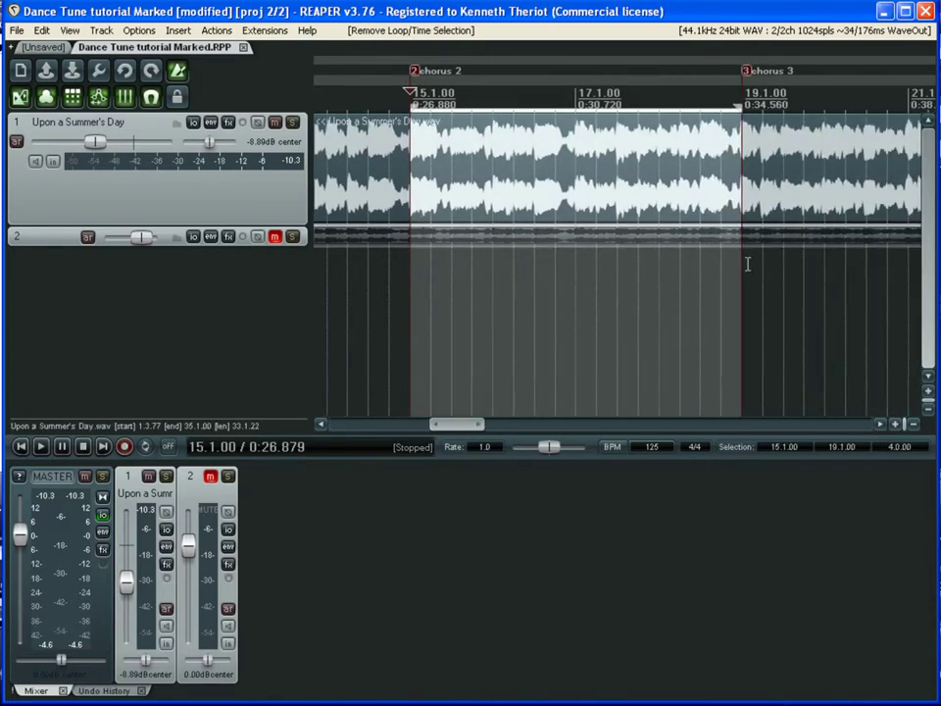
key(space)
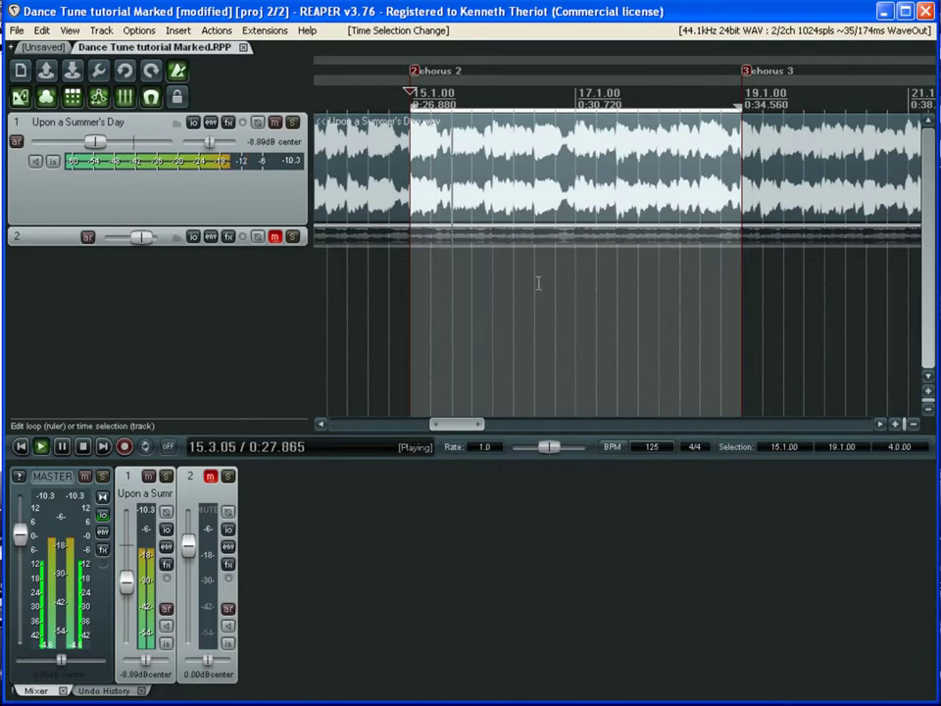
key(space)
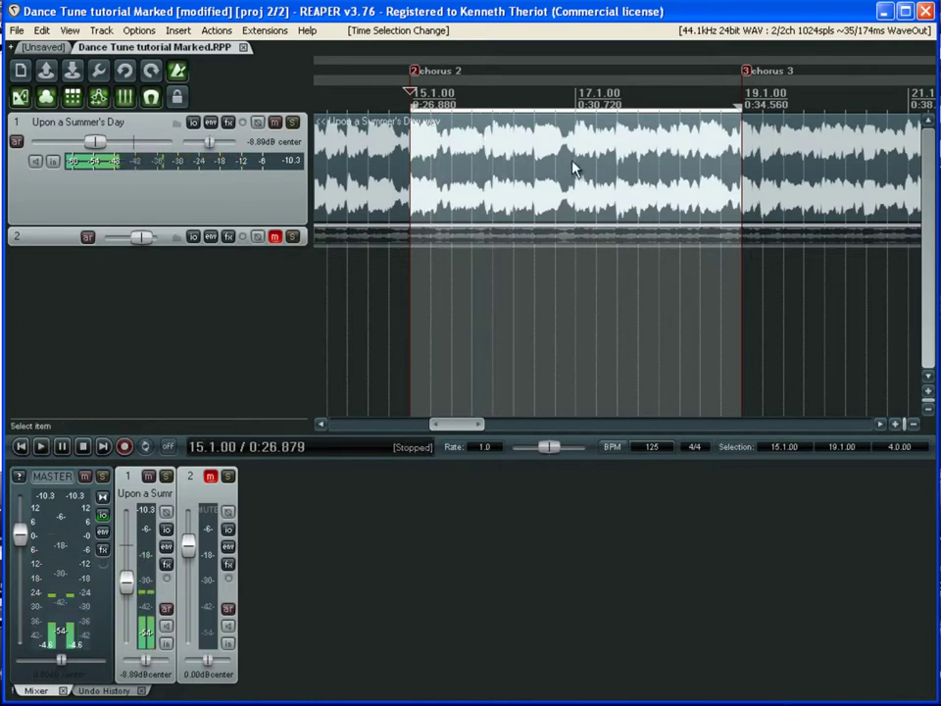
- Disable ripple editing and cut the selected area from 15.1.00 to 19.1.00 out of the song on track 1
click(72, 98)
click(71, 98)
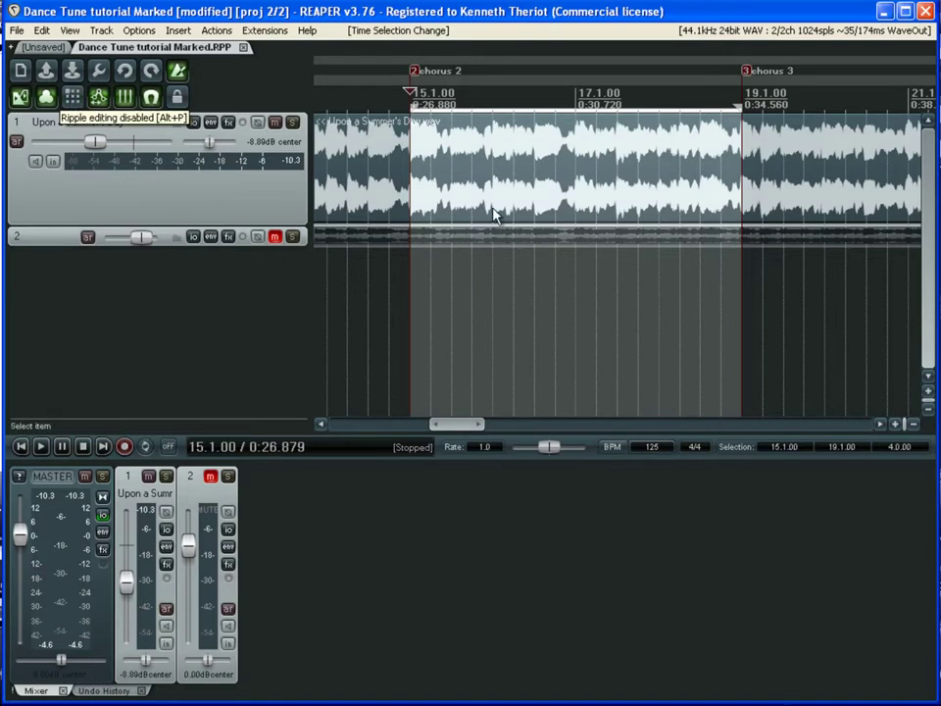
right_click(546, 186)
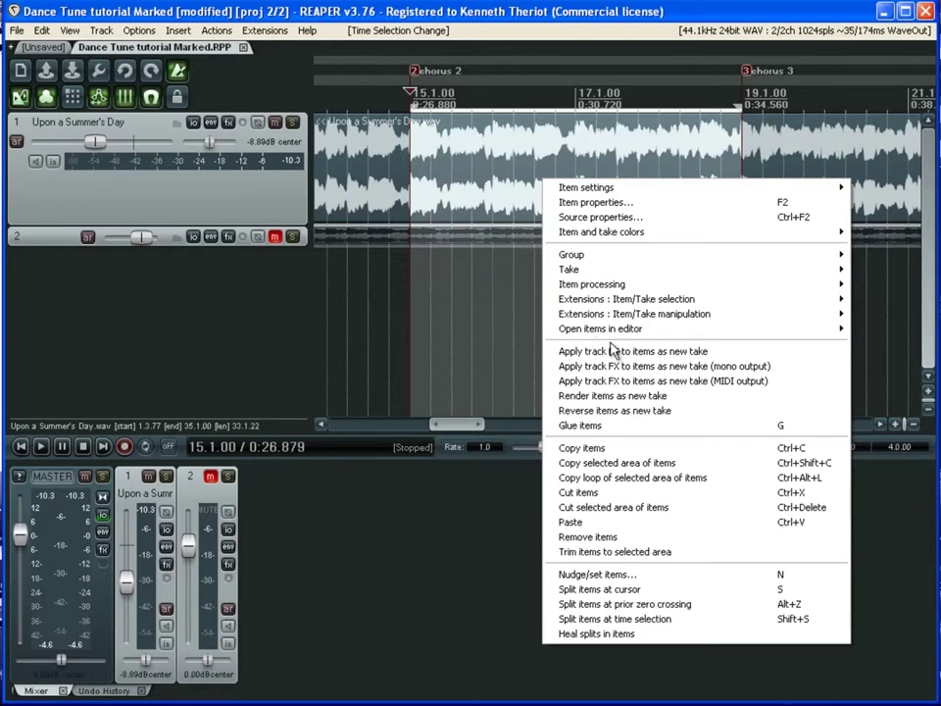
click(639, 508)
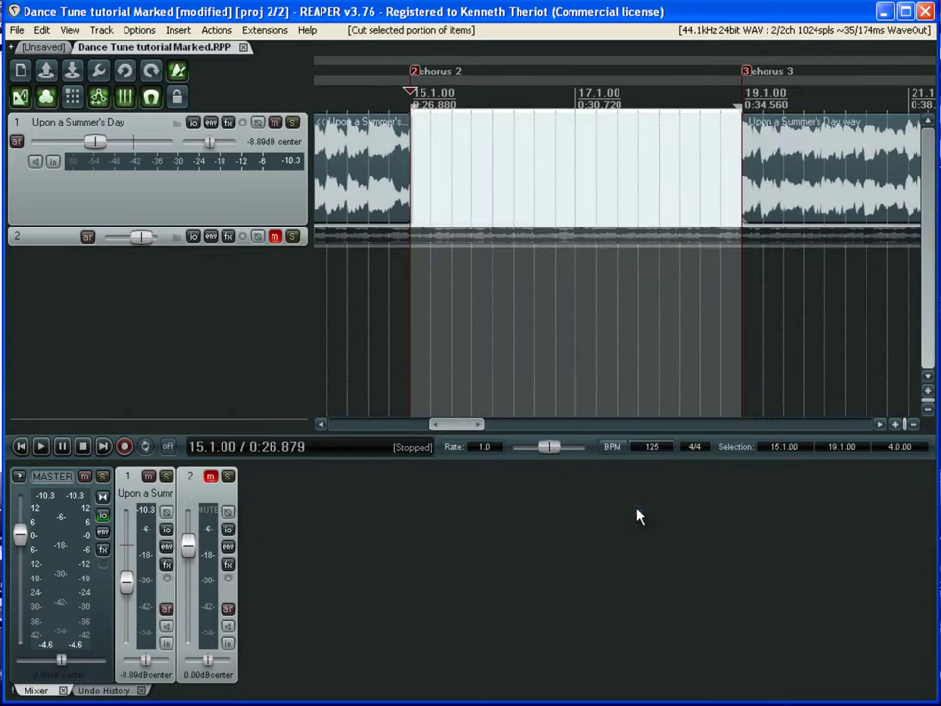
scroll(516, 174, down, 5)
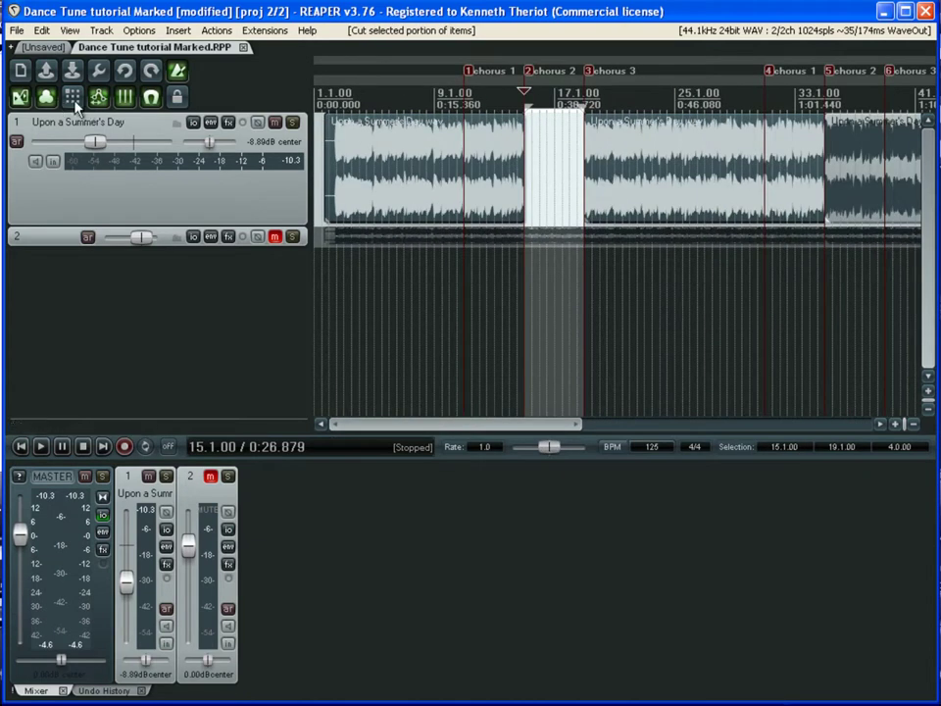
- Enable ripple editing, clear the item selection, and close the gap by moving the section after it to the chorus 2 marker
click(73, 97)
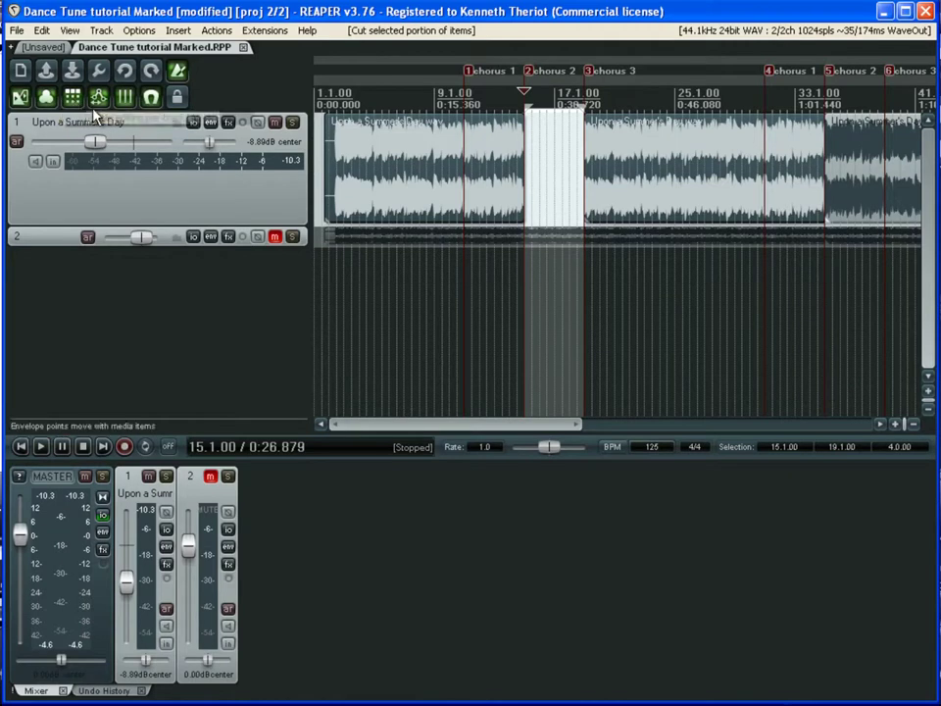
drag(627, 208, 592, 205)
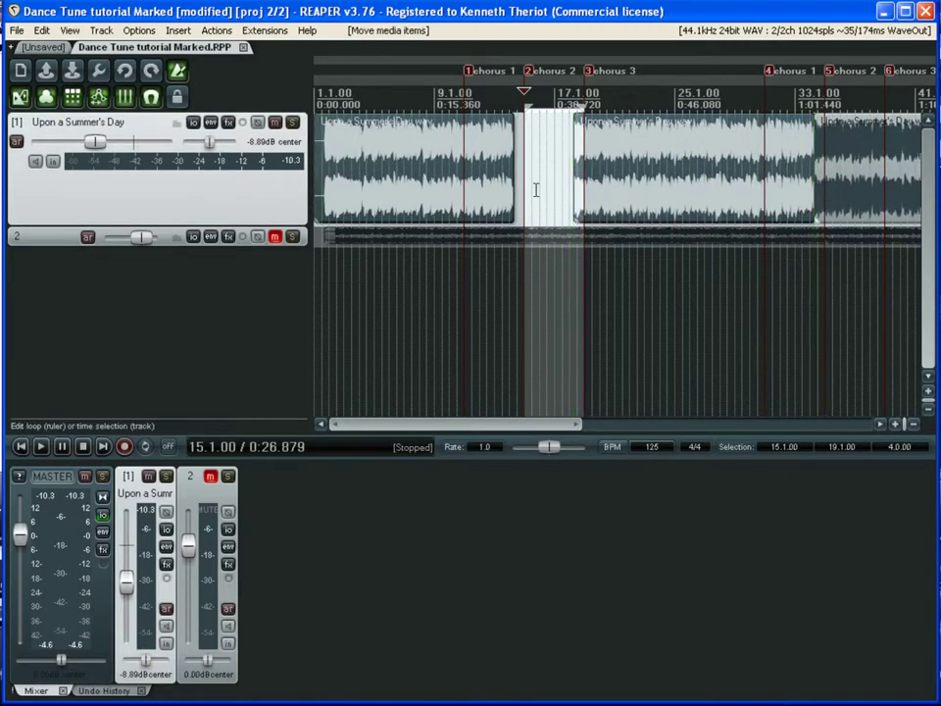
click(123, 71)
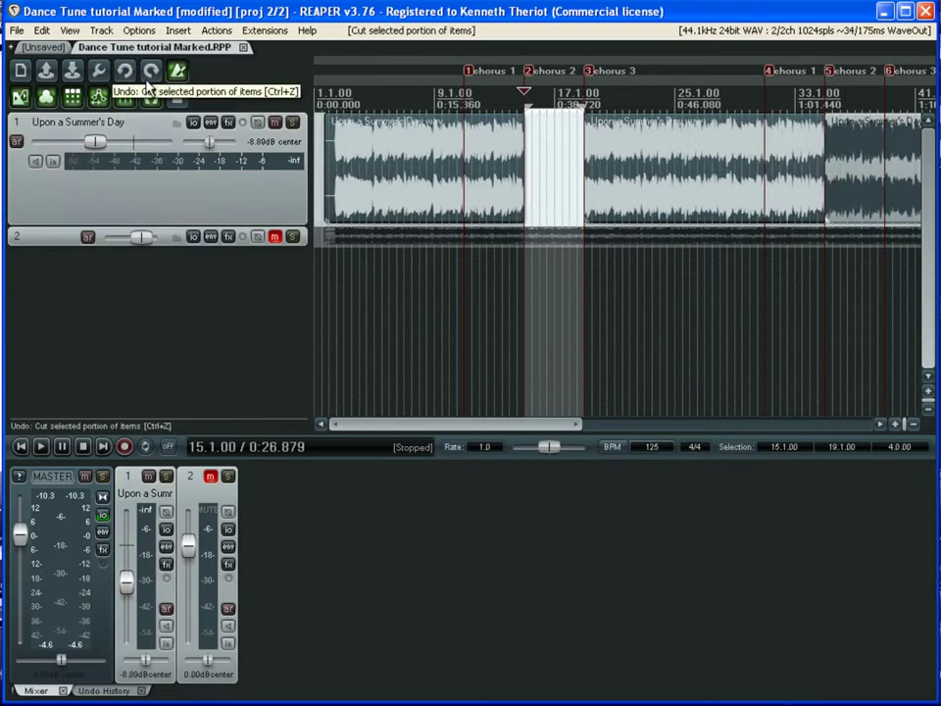
click(551, 161)
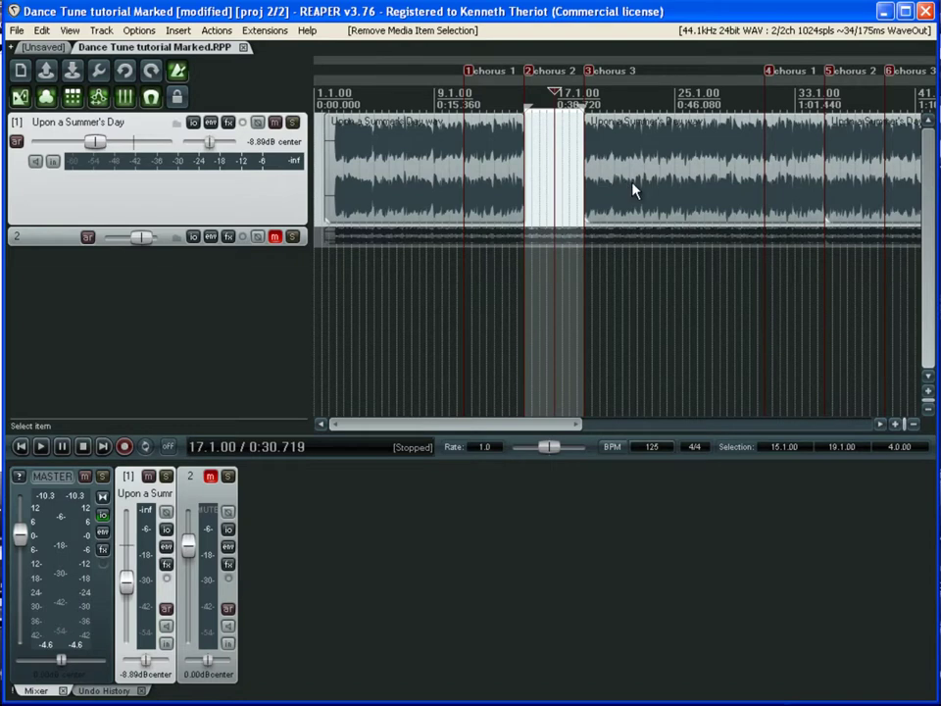
drag(612, 203, 554, 199)
scroll(856, 208, down, 2)
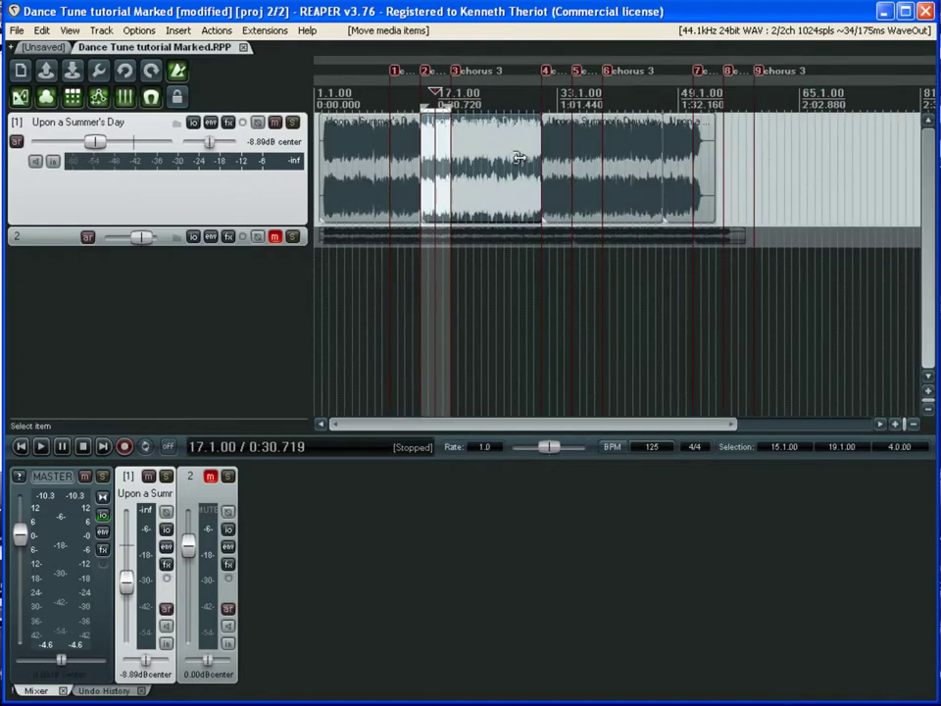
- Play the join at the chorus 2 marker, starting from 14.2.00
click(420, 259)
scroll(683, 258, up, 12)
scroll(683, 258, down, 2)
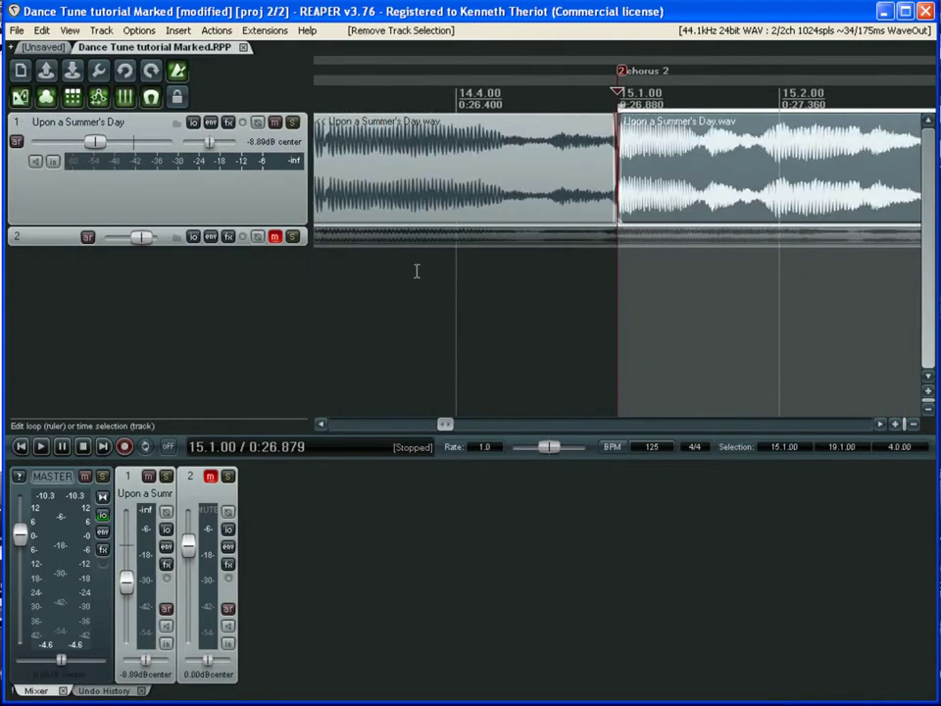
click(349, 189)
scroll(395, 246, down, 2)
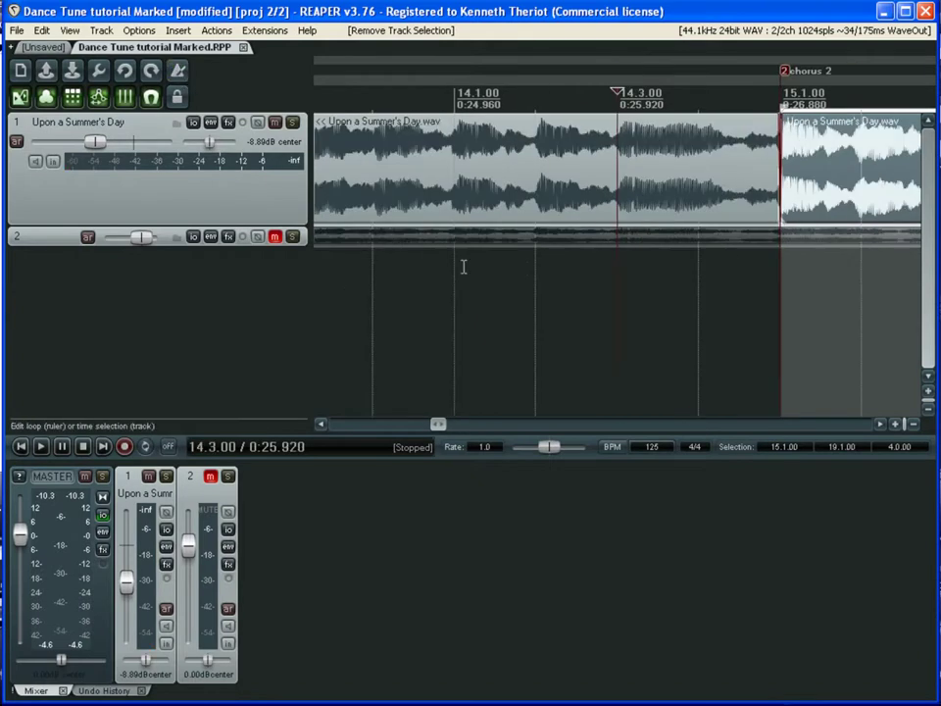
click(535, 270)
key(space)
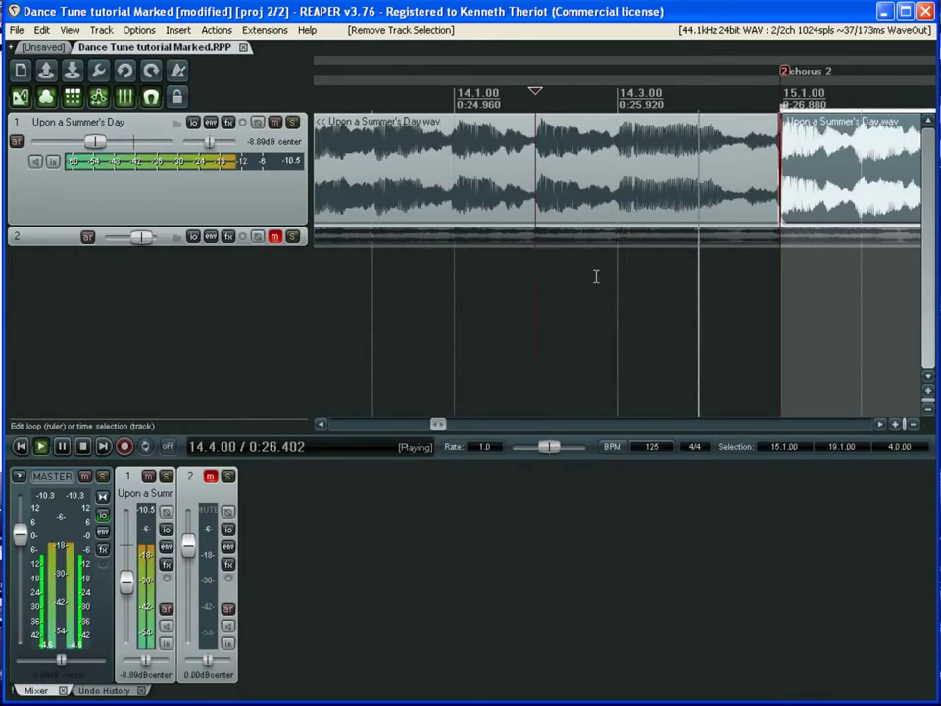
key(space)
- Replay the transition into chorus 2, starting a little earlier at 13.4.00
click(372, 284)
key(space)
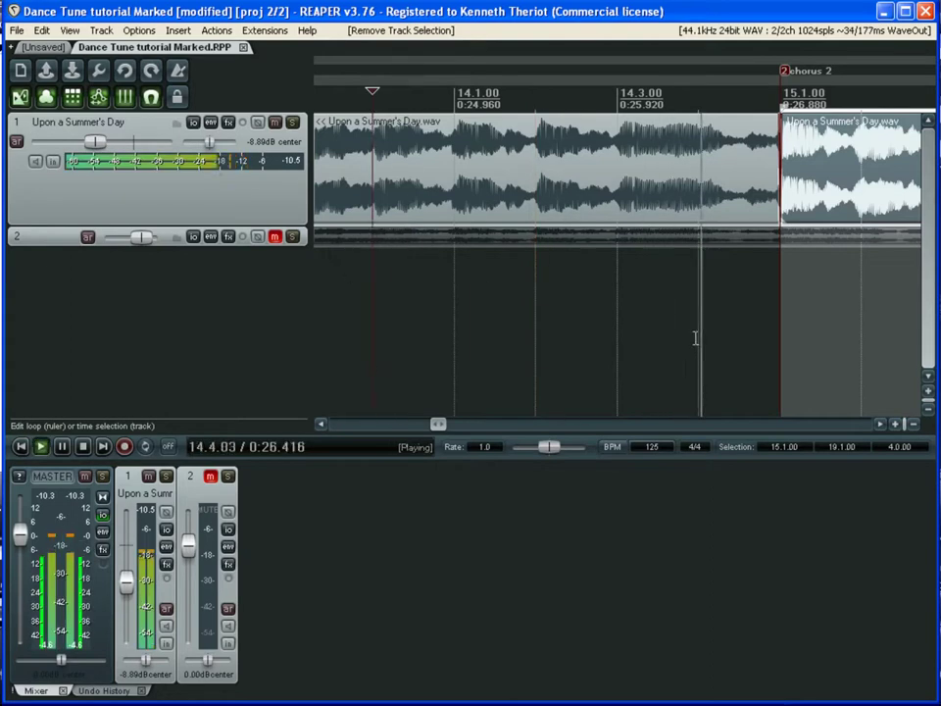
key(space)
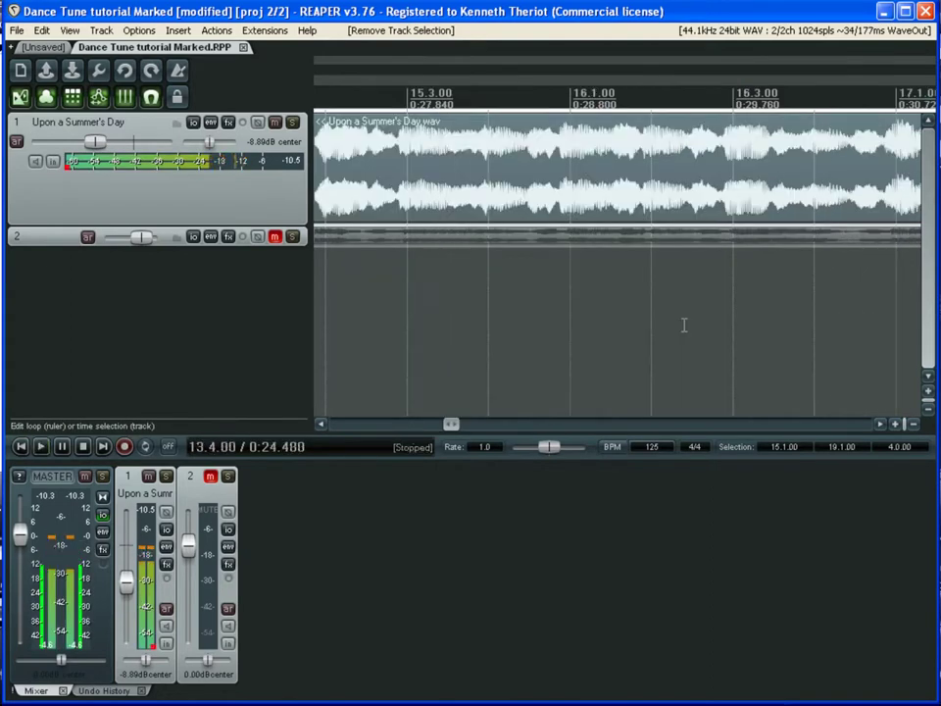
key(space)
key(space)
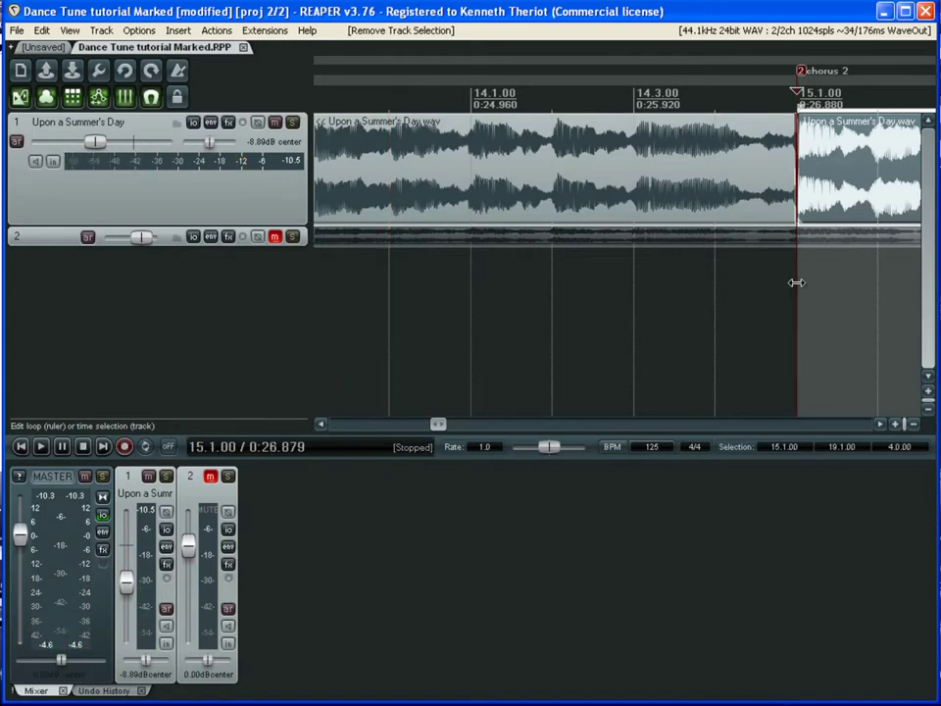
- Disable snapping and nudge the section after the chorus 2 marker slightly earlier so it overlaps the end of the first section
click(796, 283)
scroll(796, 282, up, 5)
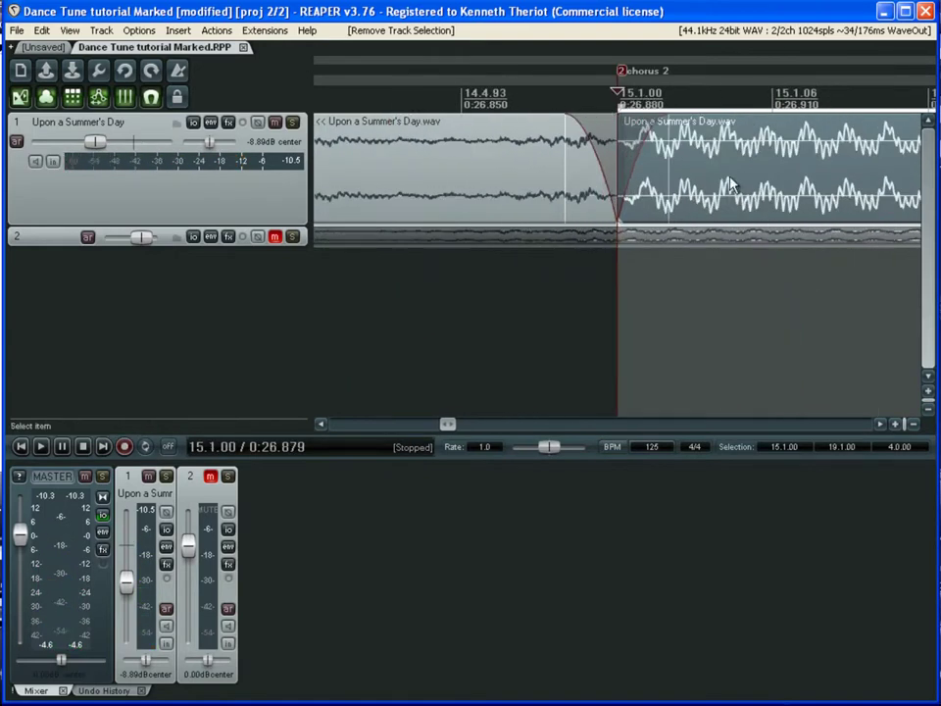
drag(730, 186, 689, 196)
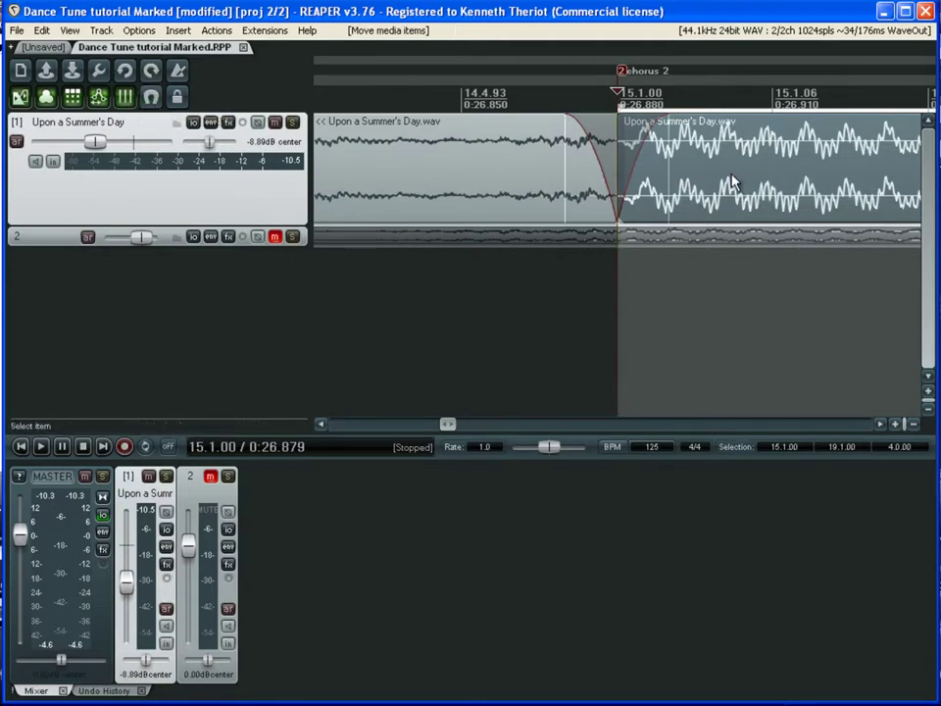
drag(730, 186, 699, 194)
scroll(569, 319, down, 3)
scroll(570, 320, down, 4)
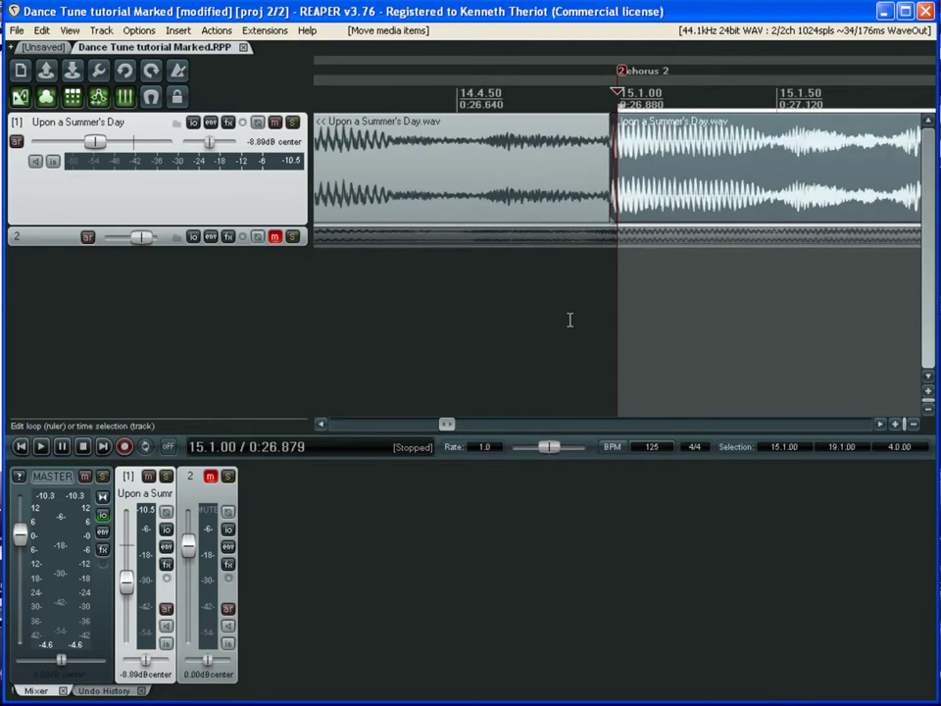
- Listen to the adjusted chorus 2 join, playing from about 14.2.00 and again from 13.3.65
click(443, 293)
key(space)
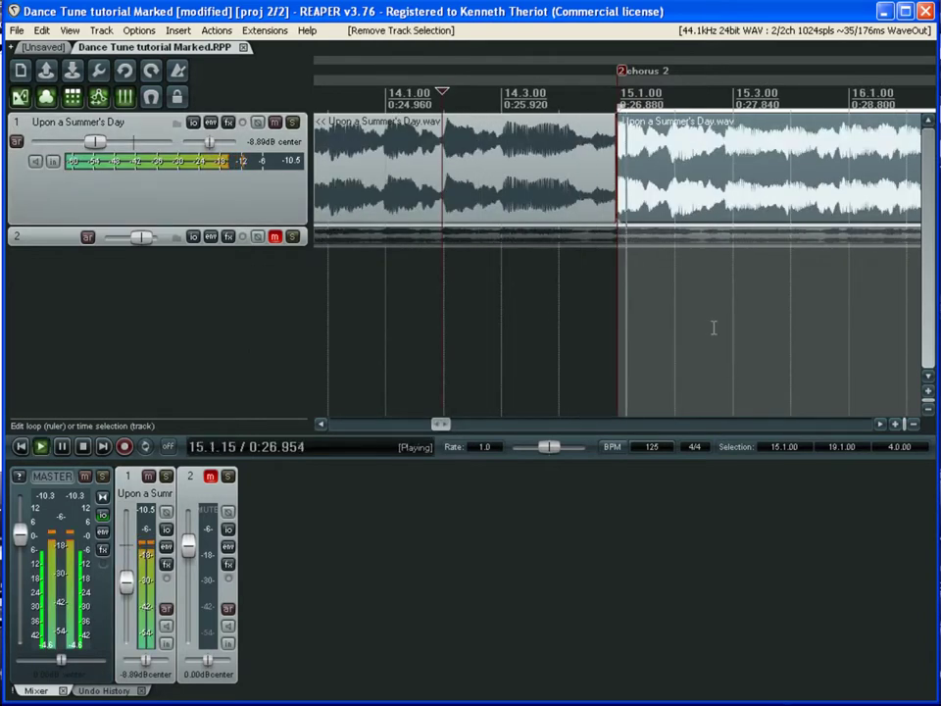
scroll(467, 277, down, 3)
key(space)
click(383, 272)
key(space)
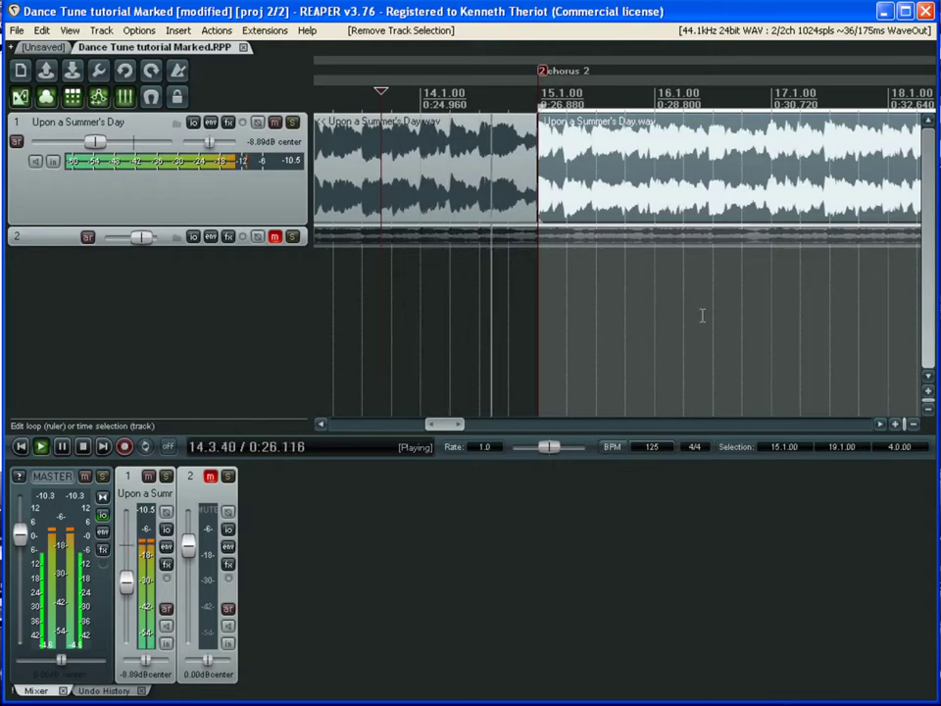
key(space)
- Fine-tune the position of the section starting at the chorus 2 marker by moving it slightly without snapping
click(536, 256)
scroll(536, 256, up, 5)
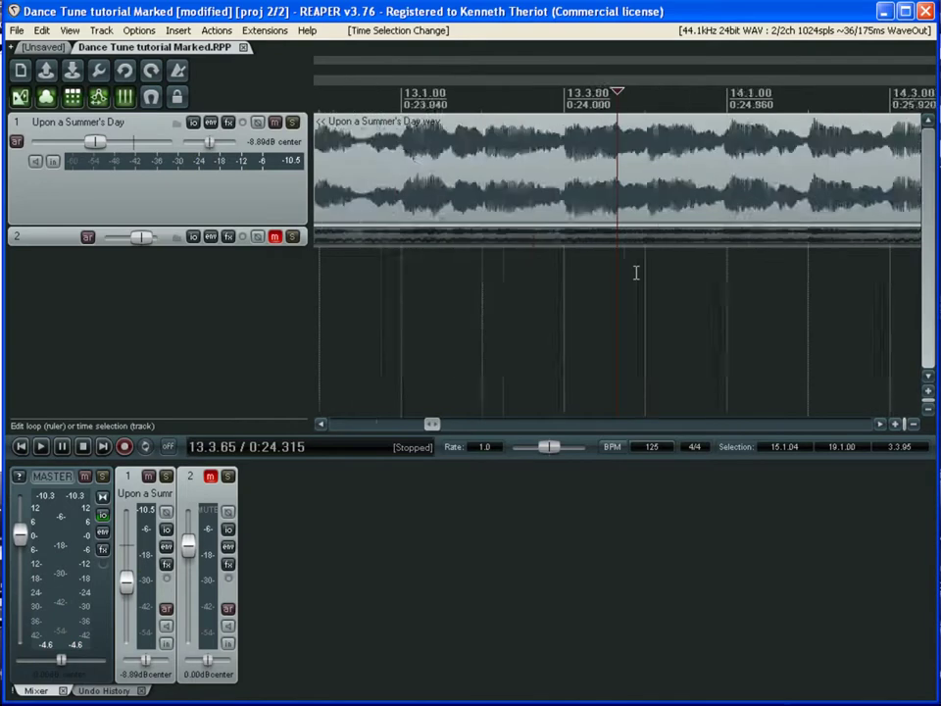
scroll(642, 272, down, 5)
click(669, 272)
scroll(670, 272, up, 4)
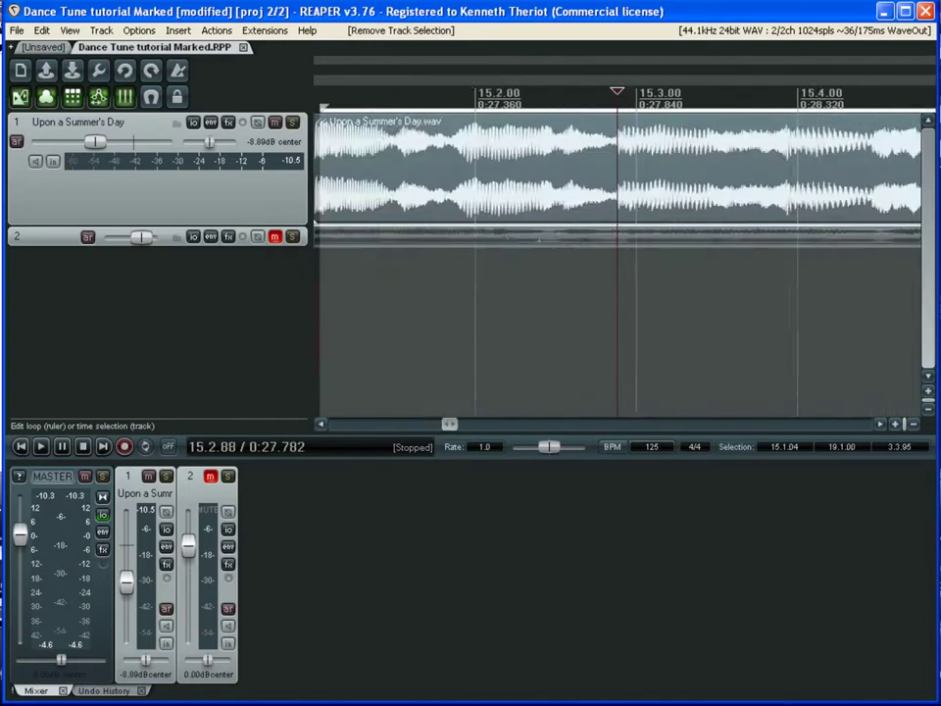
scroll(493, 222, down, 1)
drag(517, 196, 553, 204)
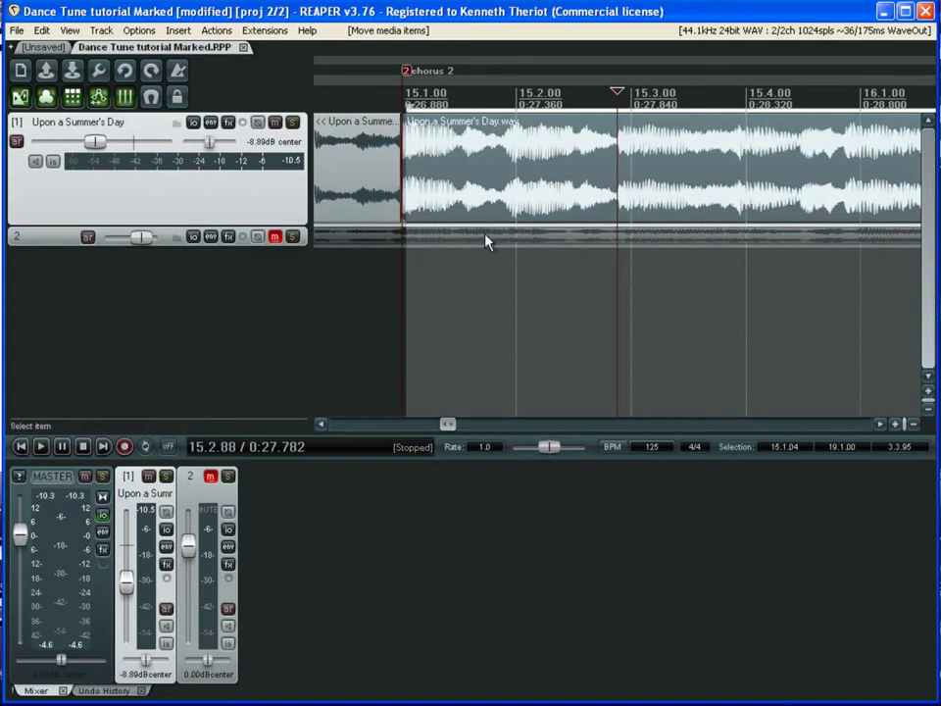
- Play across the readjusted chorus 2 join from 14.4.65
click(361, 267)
key(space)
scroll(519, 264, up, 4)
key(space)
- Extend the start of the first audio item on track 1 back to the project start at 1.1.00
scroll(535, 261, down, 4)
scroll(533, 262, down, 3)
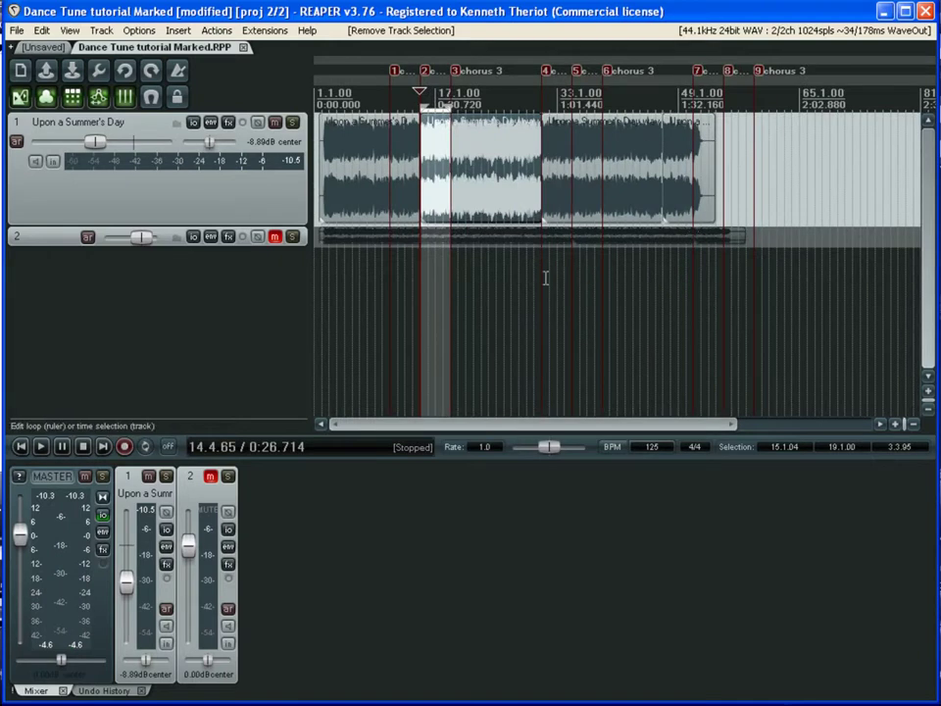
scroll(318, 259, up, 5)
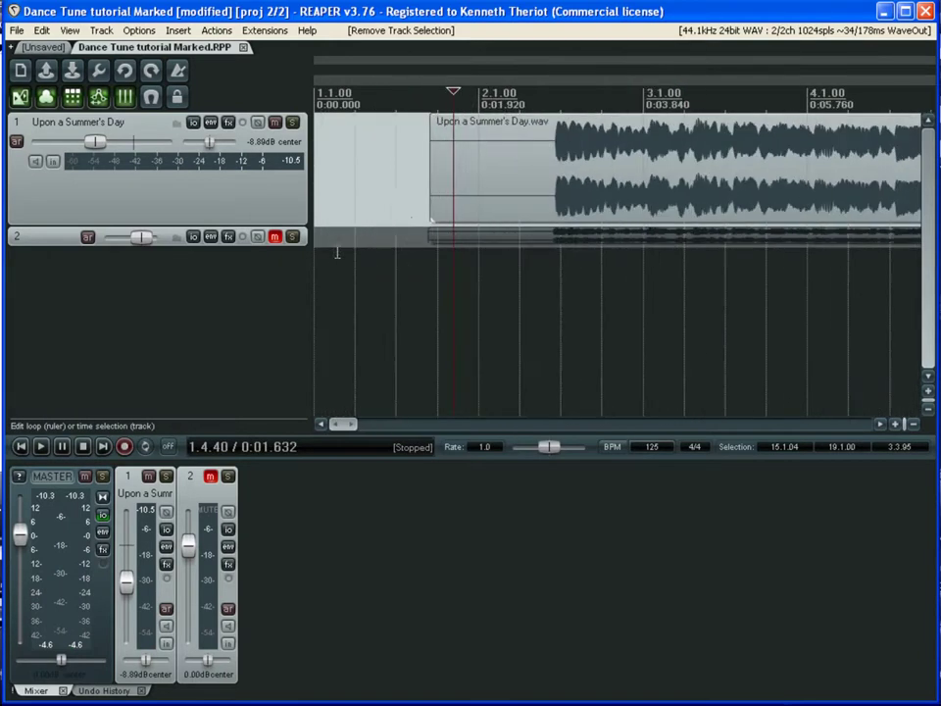
drag(430, 208, 308, 204)
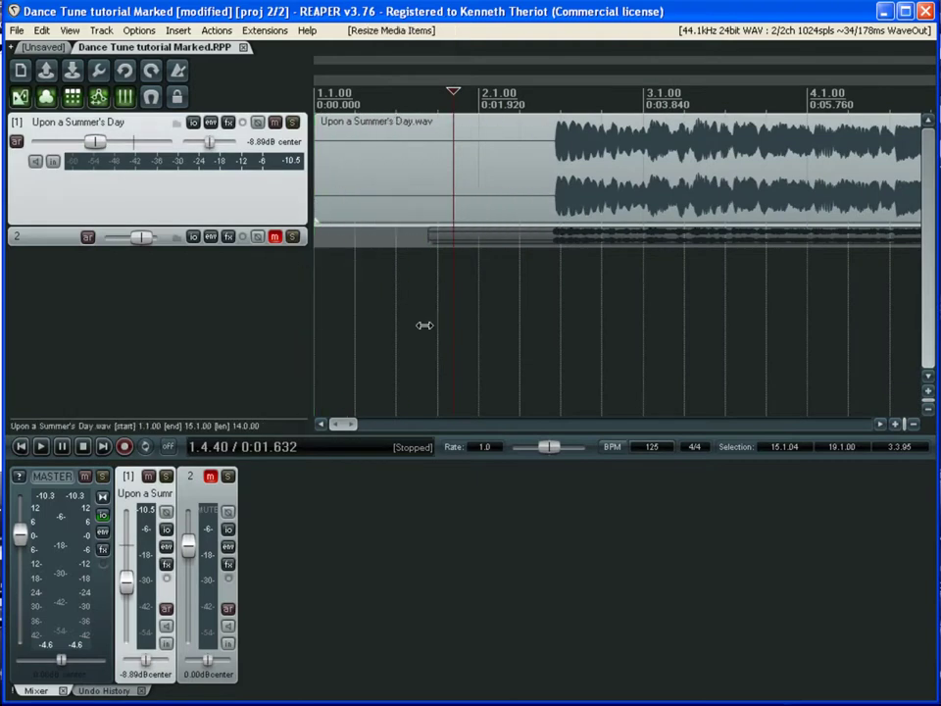
- Play the edited song from where the music begins at 2.2.81 until just past the chorus 3 marker
scroll(455, 319, down, 3)
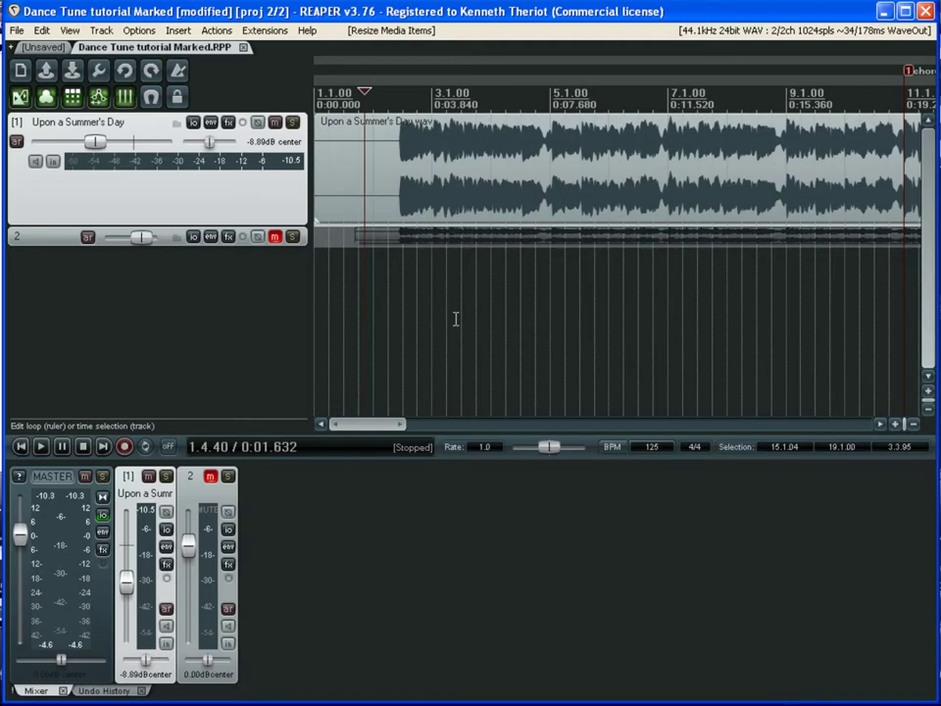
click(400, 270)
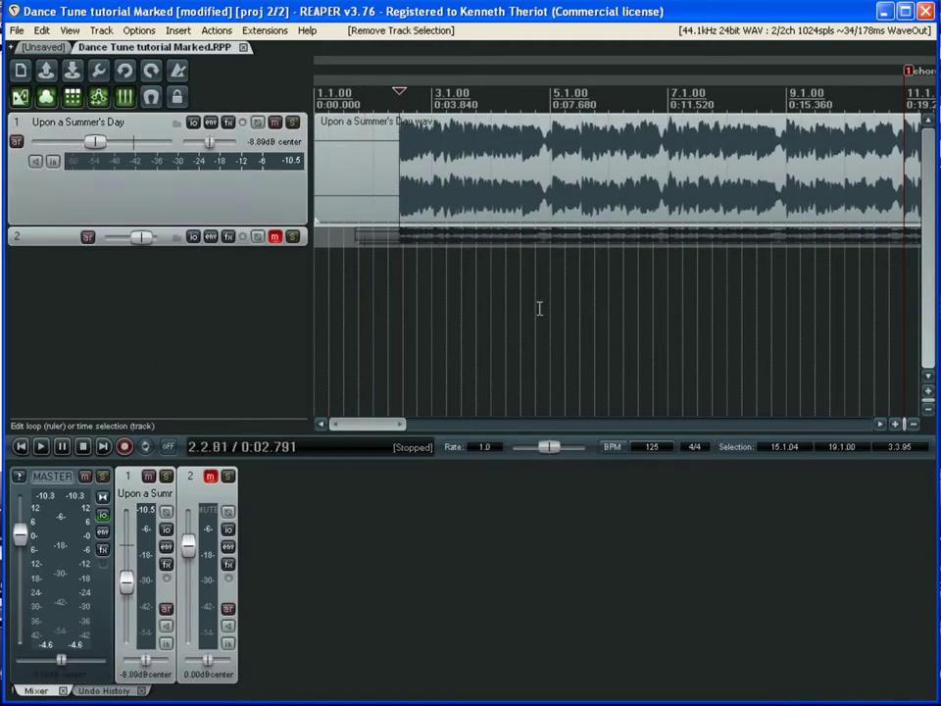
key(space)
scroll(539, 309, down, 5)
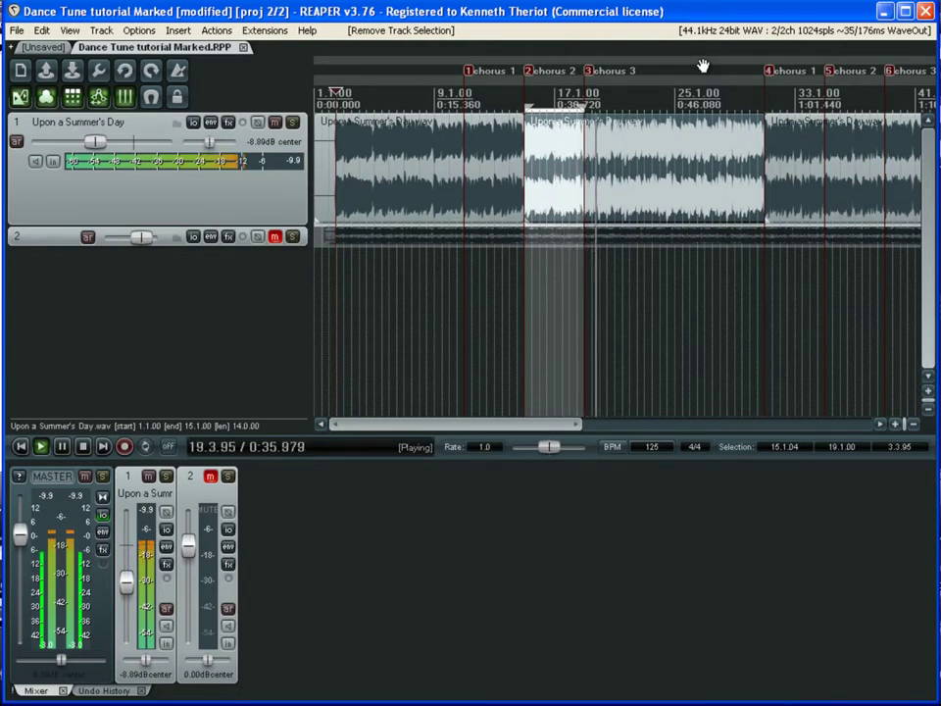
key(space)
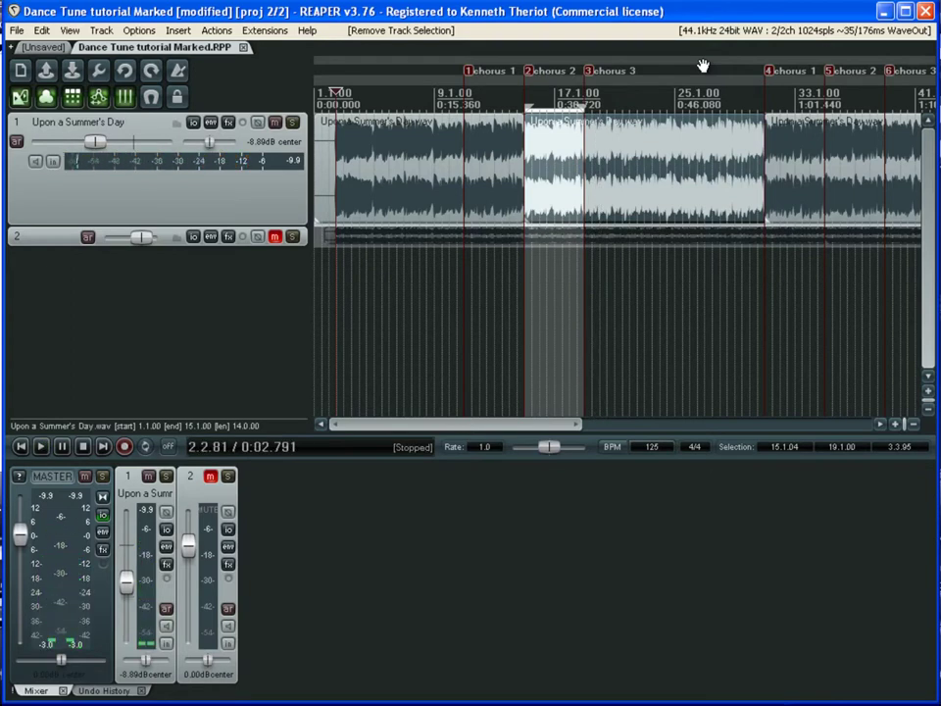
- Clear the time selection, show the whole song, and return the edit cursor to the project start
click(389, 294)
scroll(495, 294, down, 4)
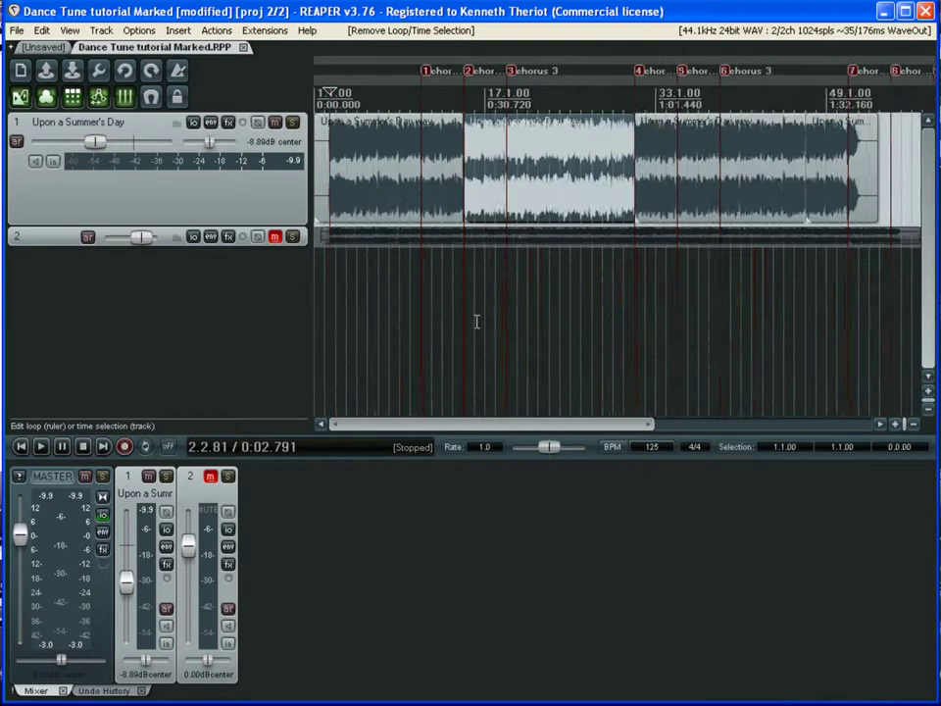
click(20, 445)
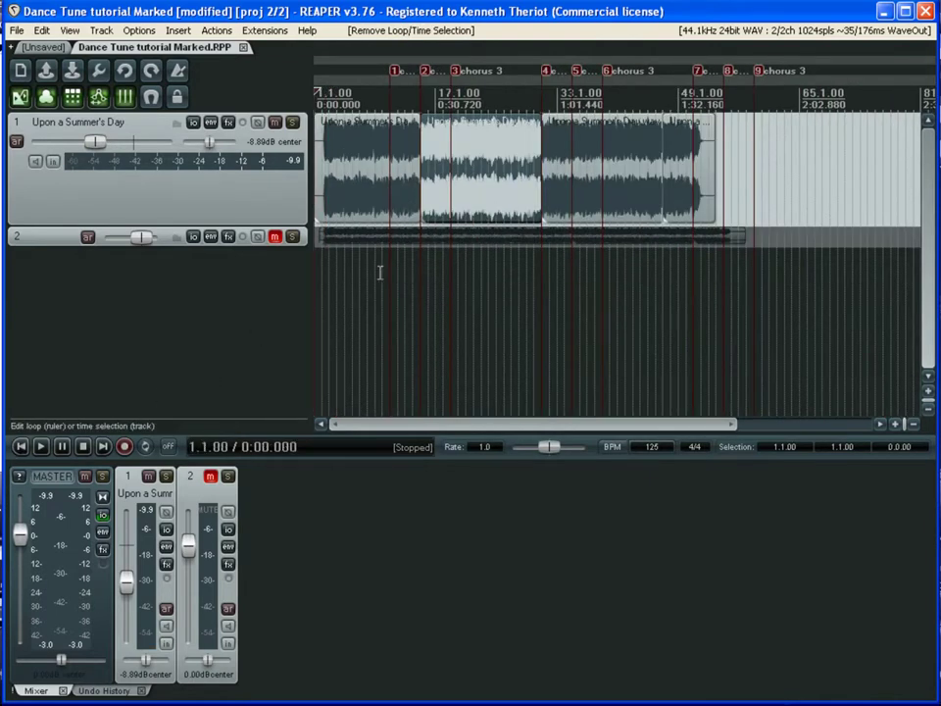
- Open the render settings for the project and keep the output channels set to Stereo
click(17, 33)
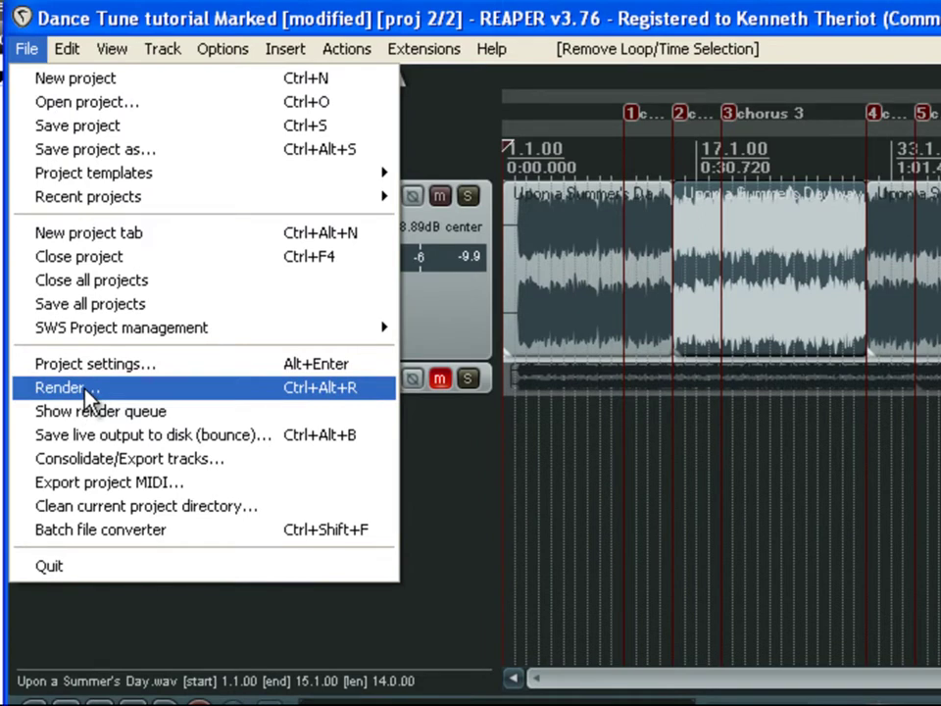
click(86, 392)
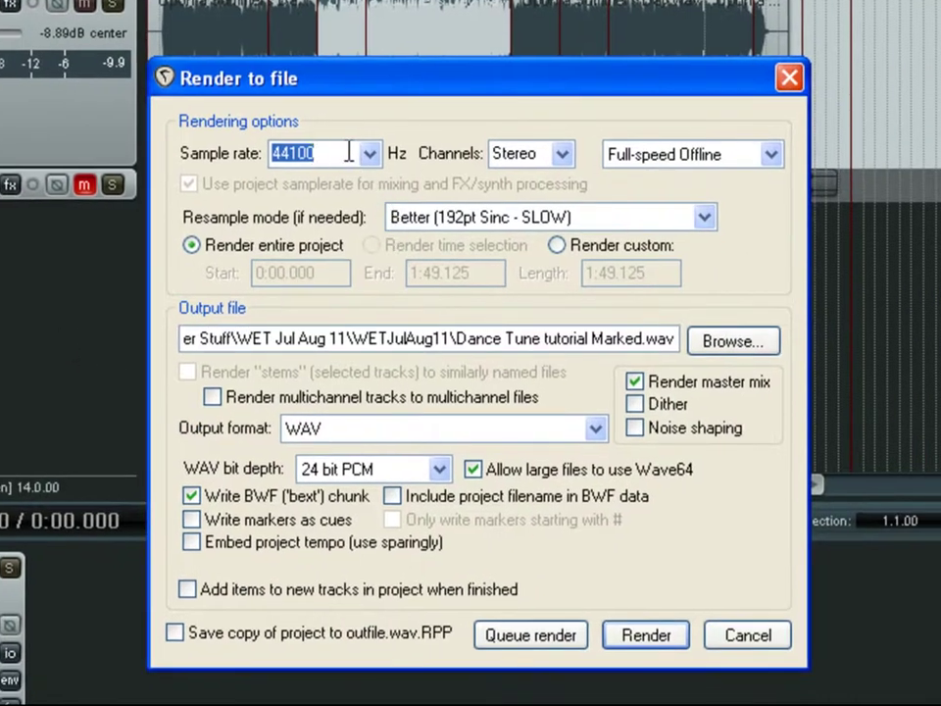
click(561, 157)
click(561, 159)
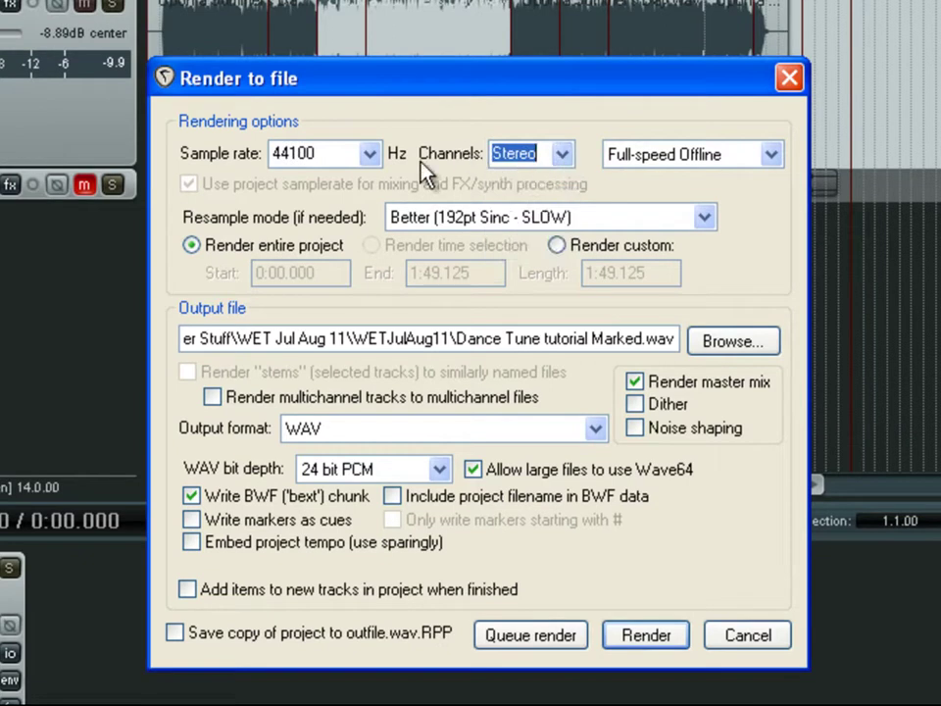